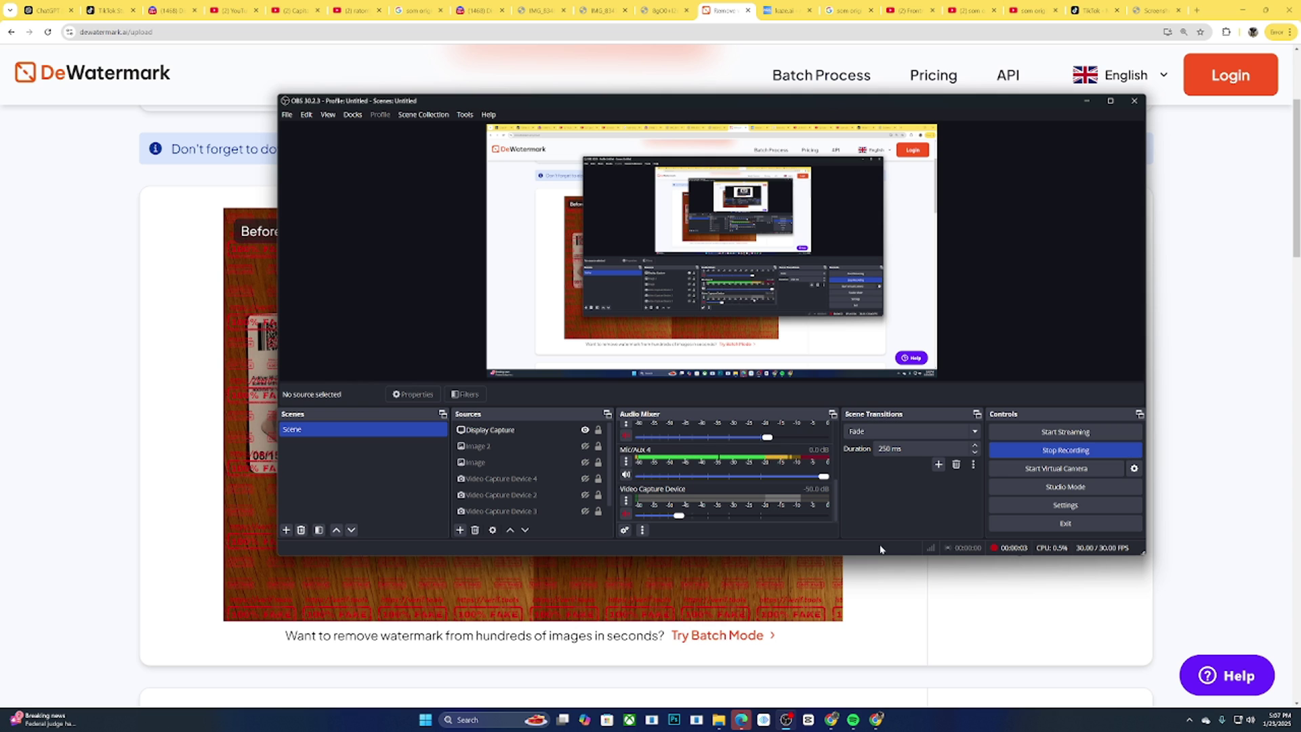
Compare the before and after versions of the fake Kentucky driver's license image across its full width on DeWatermark
click(1228, 498)
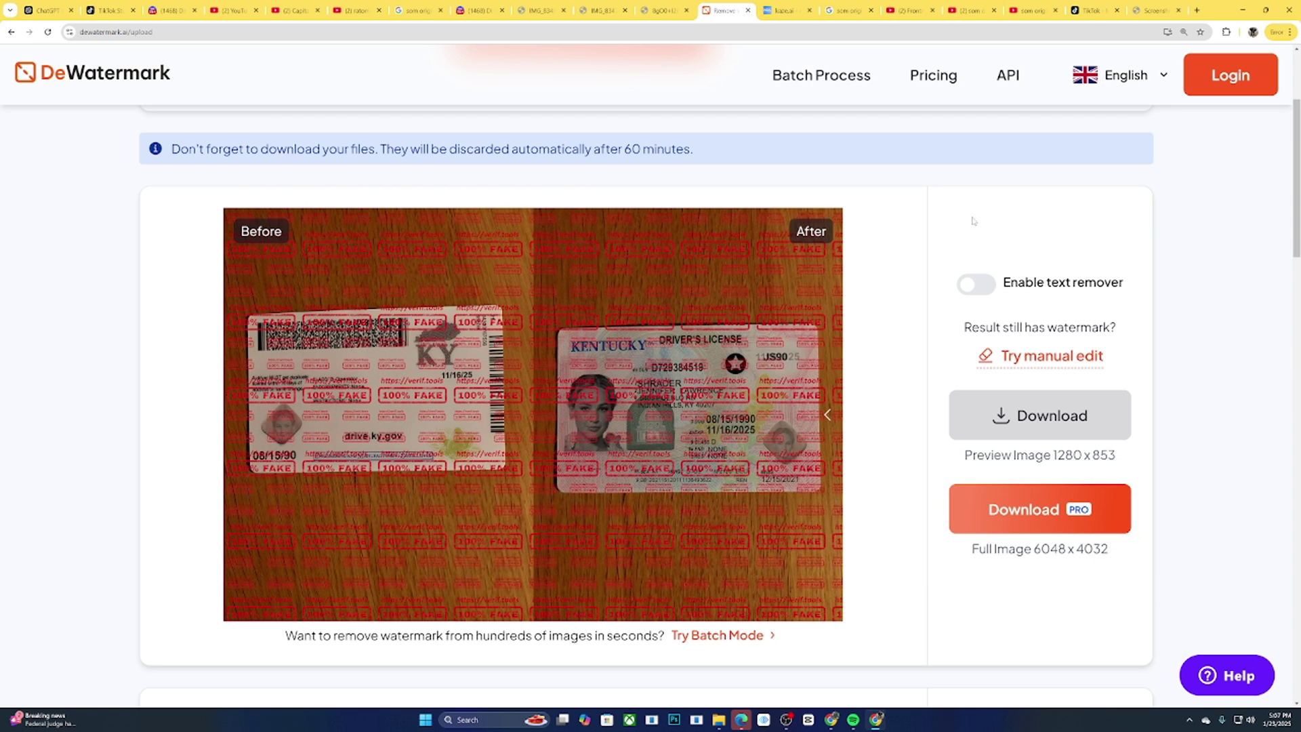
click(804, 5)
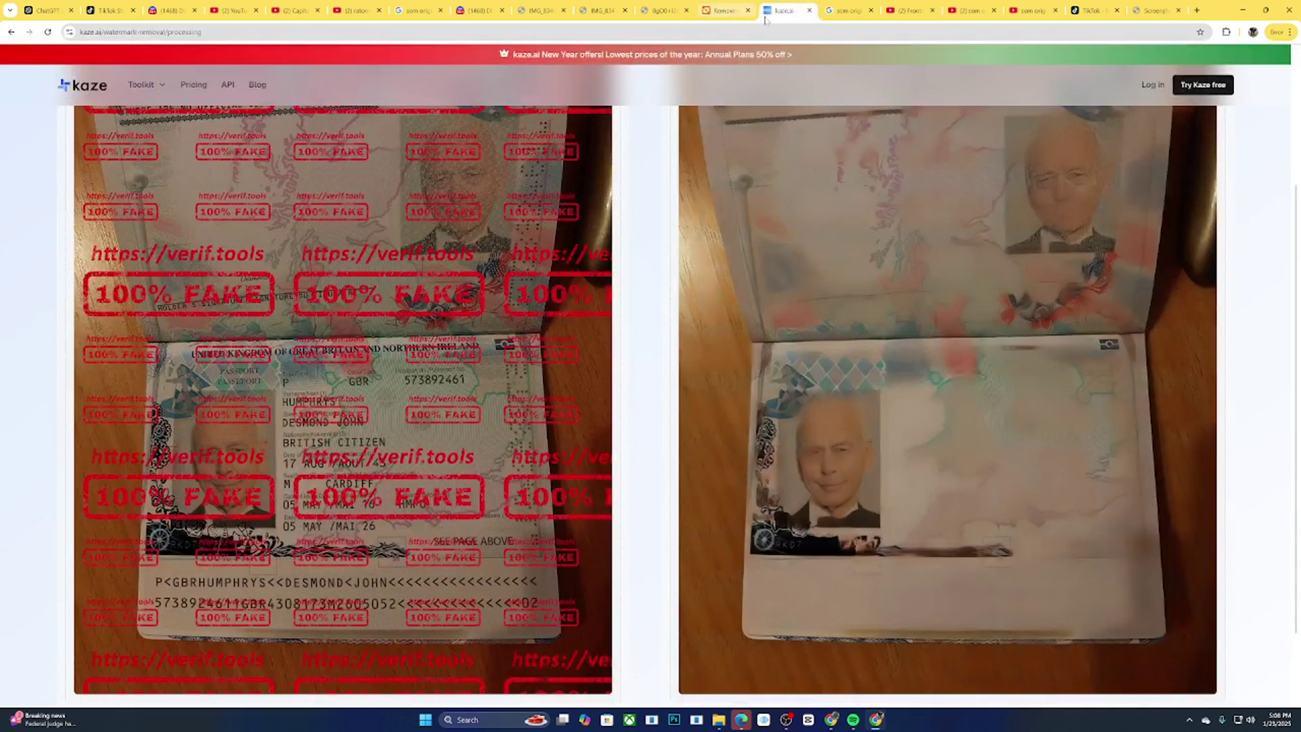
click(742, 5)
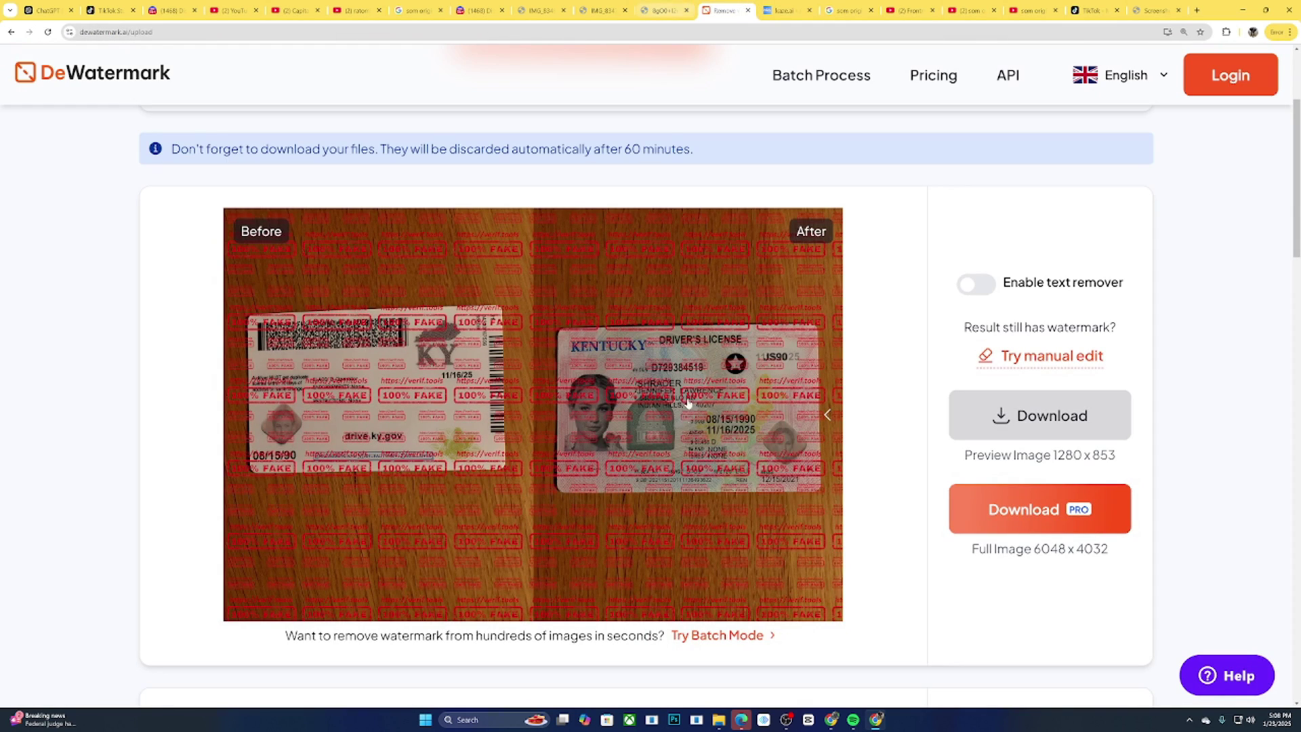
drag(827, 414, 331, 550)
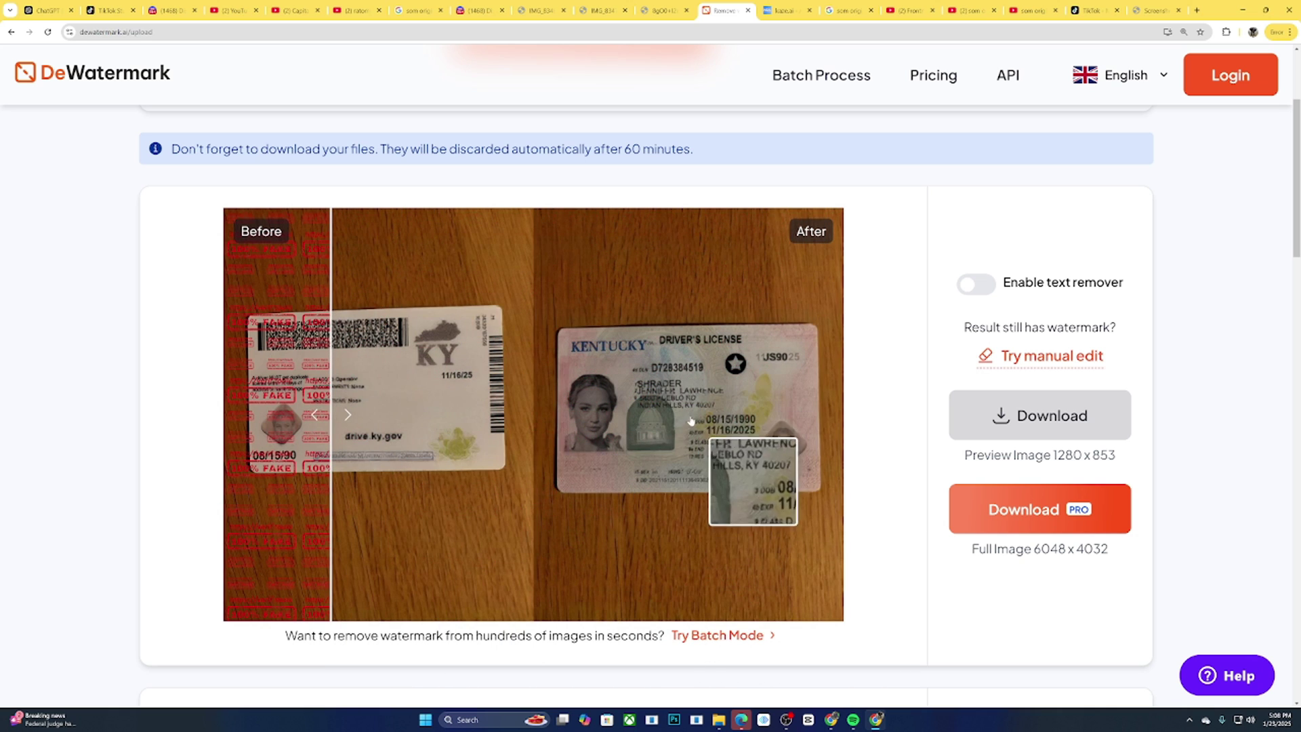
drag(329, 412, 208, 502)
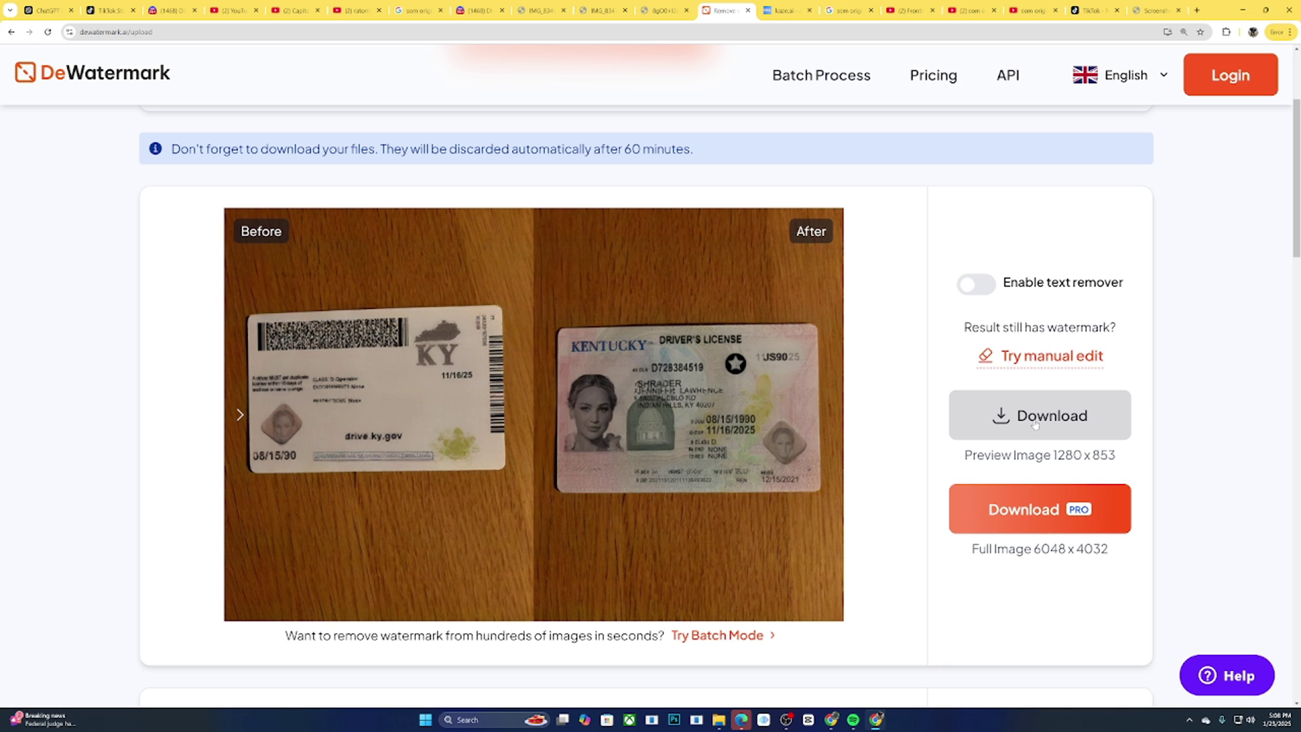
Download the 1280 x 853 preview of the processed license image, closing the site's multiple-download permission prompt
click(970, 431)
click(1151, 32)
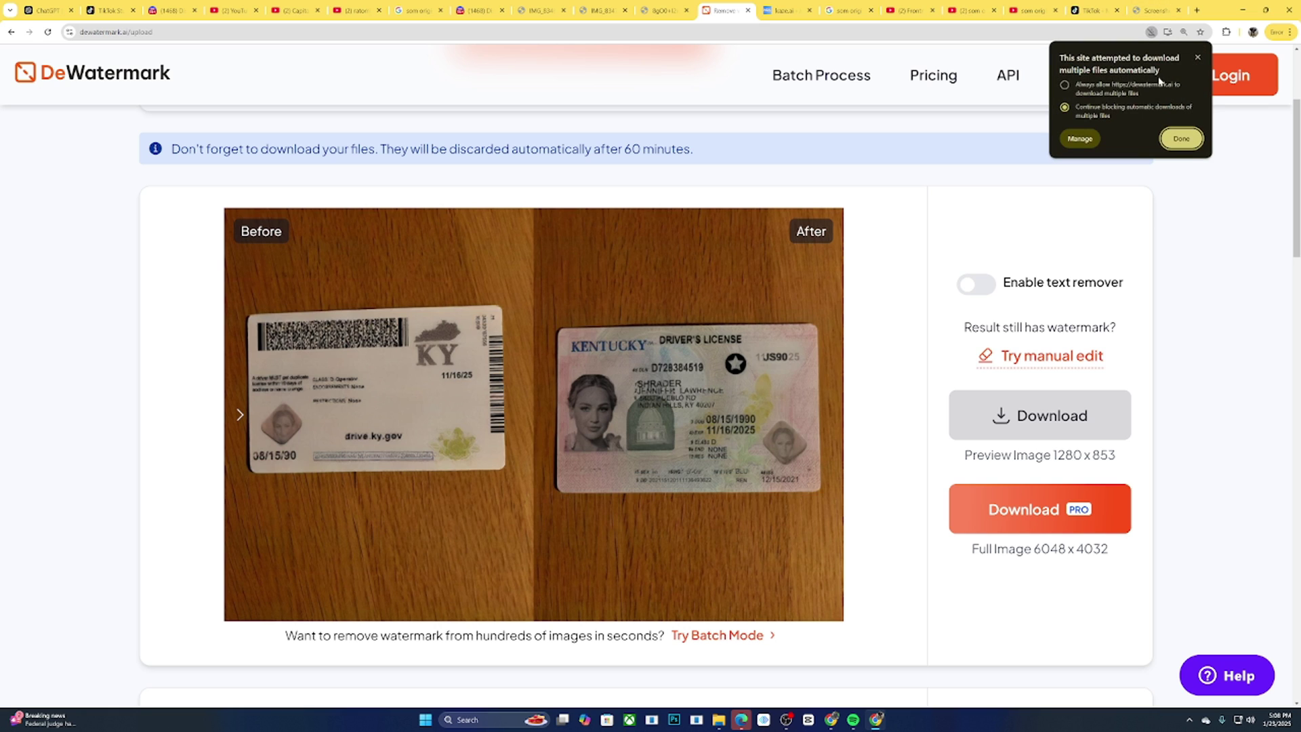
click(1181, 139)
click(1045, 425)
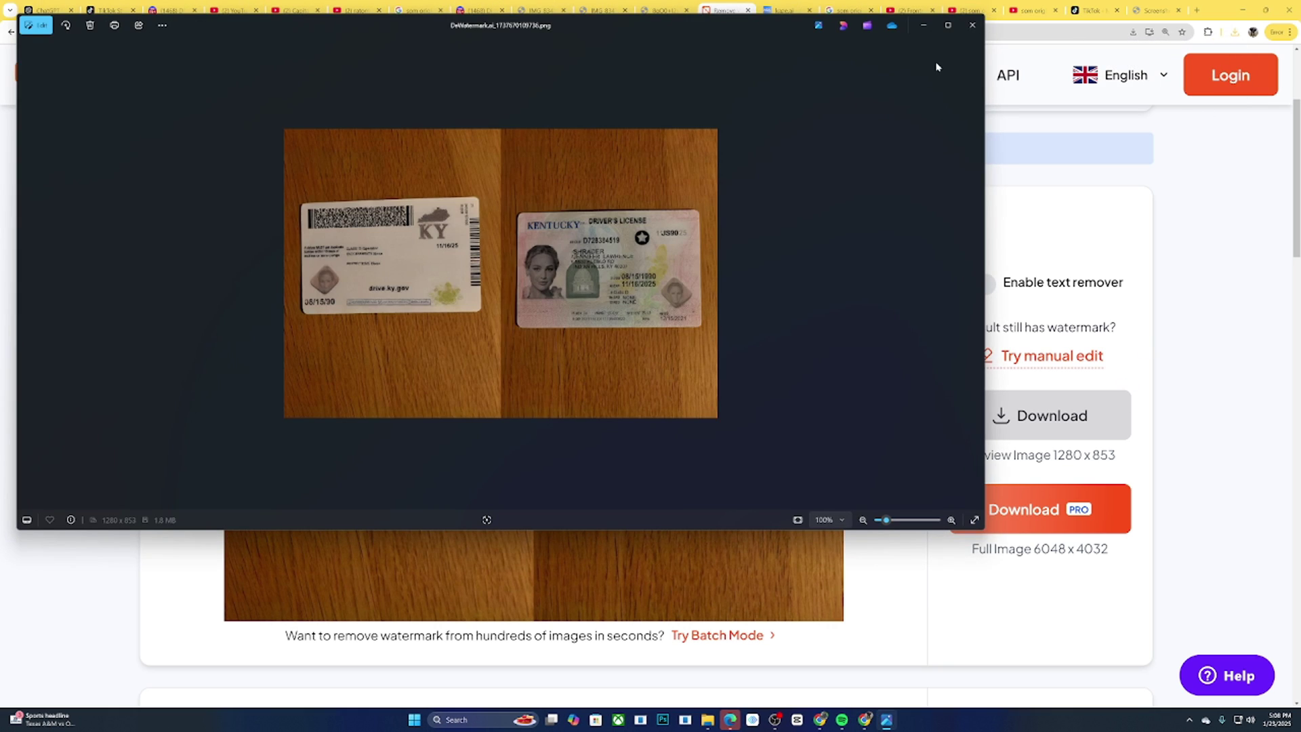
Examine the downloaded license image enlarged in the photo viewer and close it
click(949, 26)
drag(1204, 701, 1228, 698)
scroll(1101, 511, down, 3)
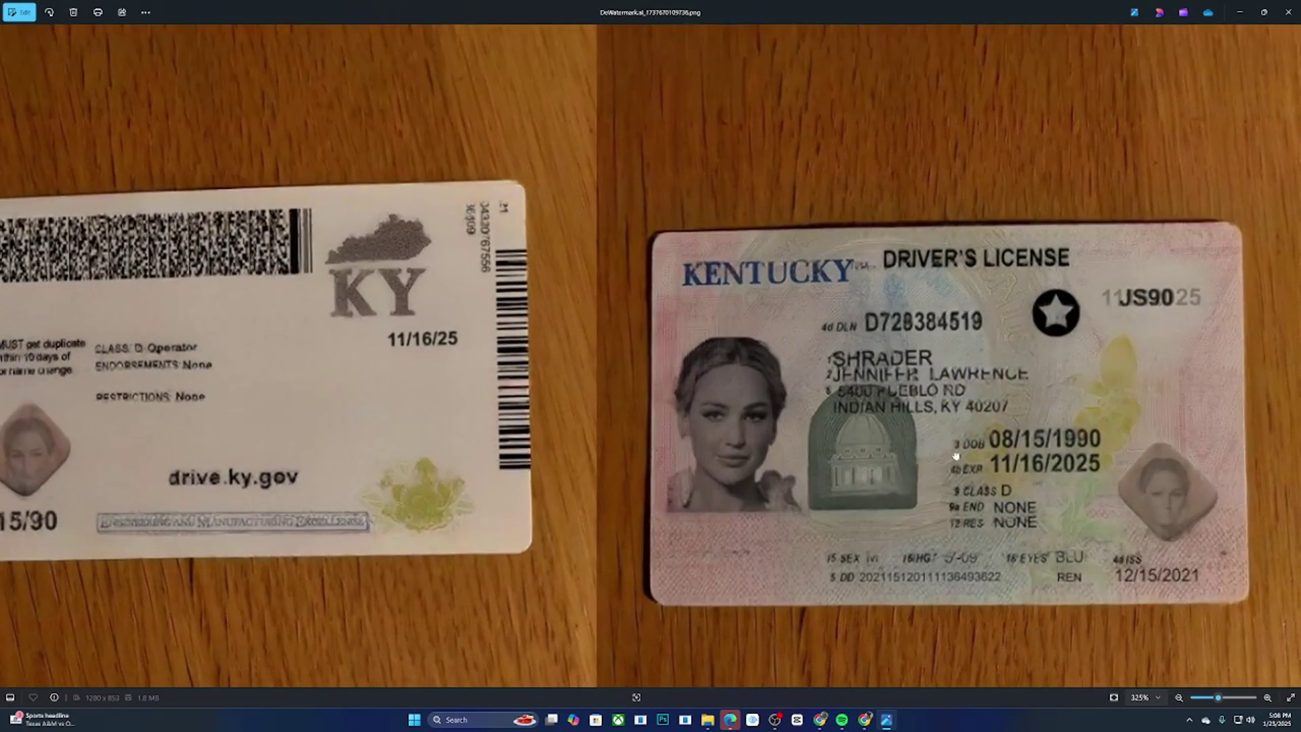
drag(955, 456, 956, 396)
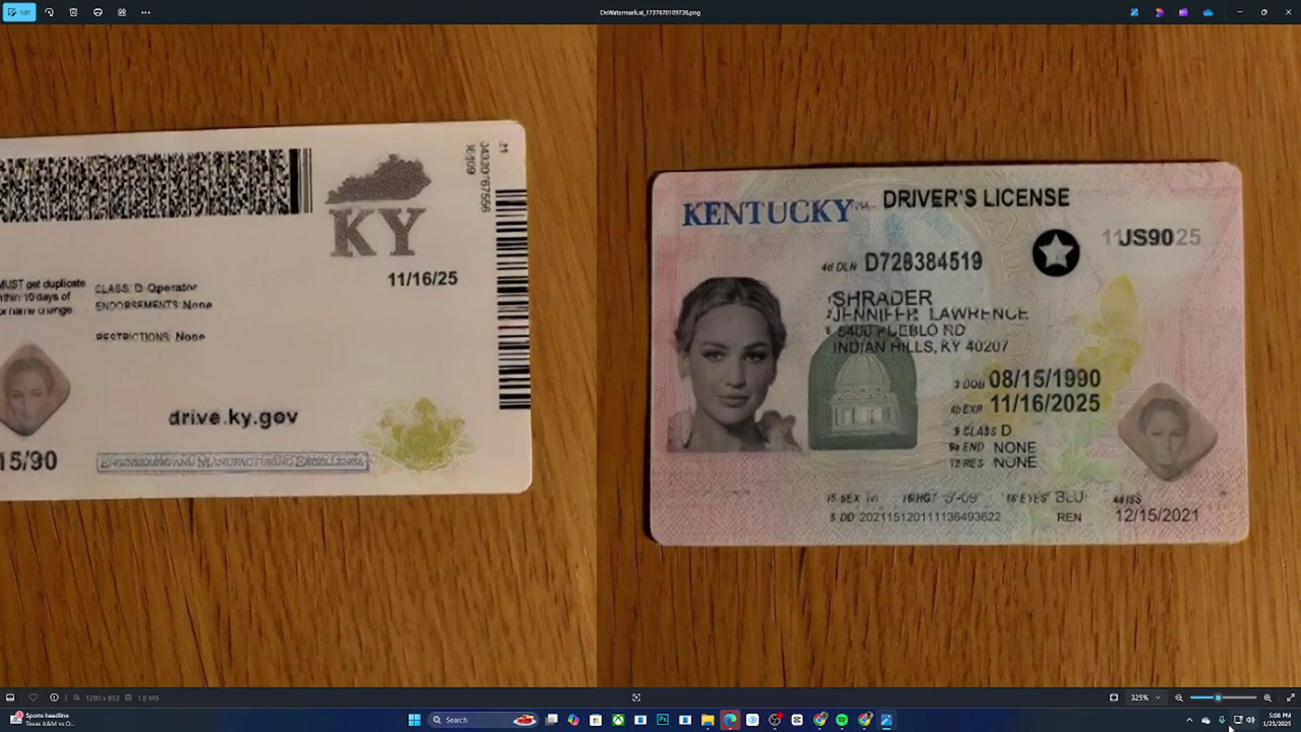
click(1179, 698)
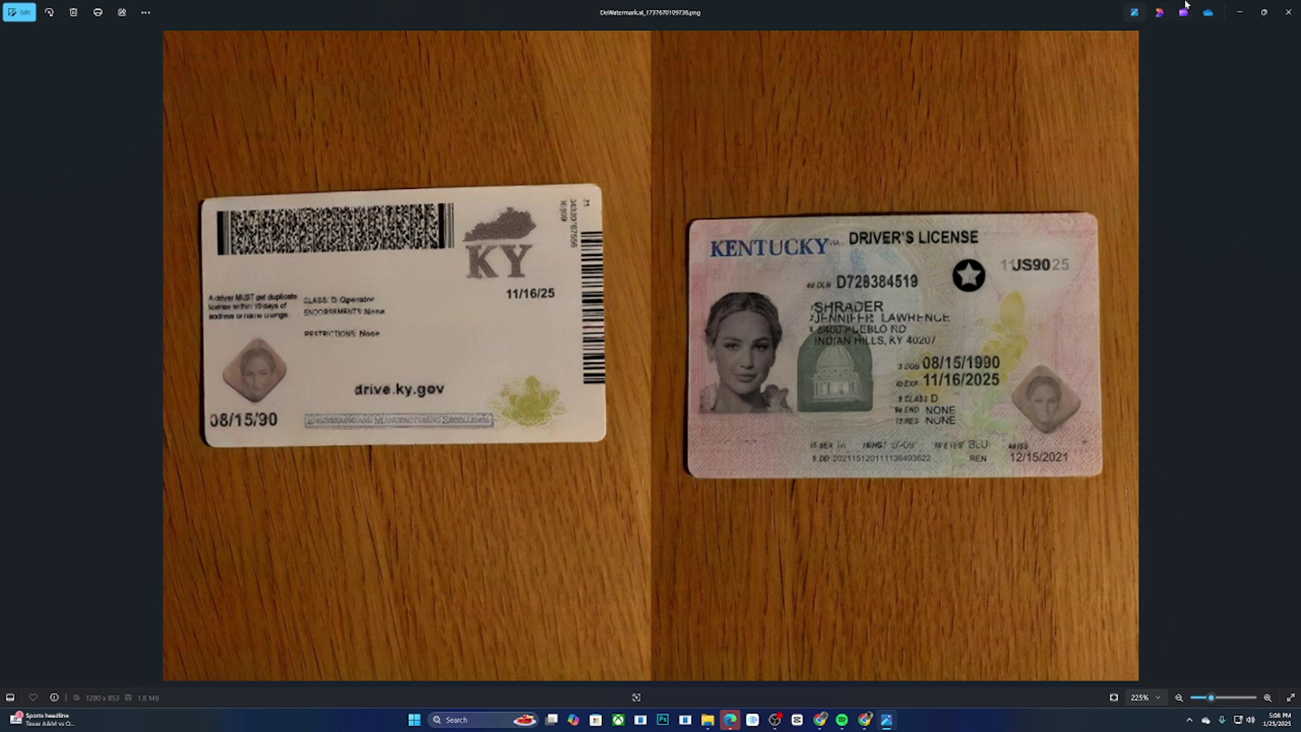
click(1286, 6)
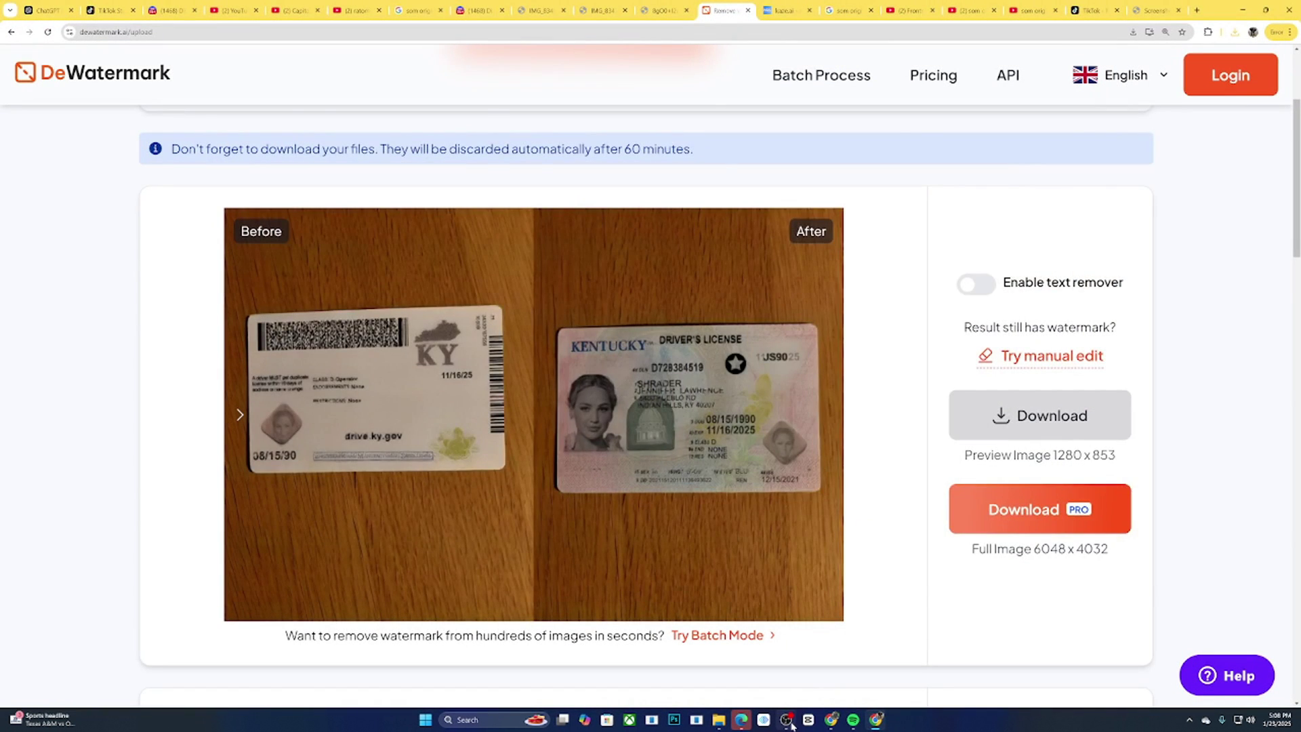
click(787, 720)
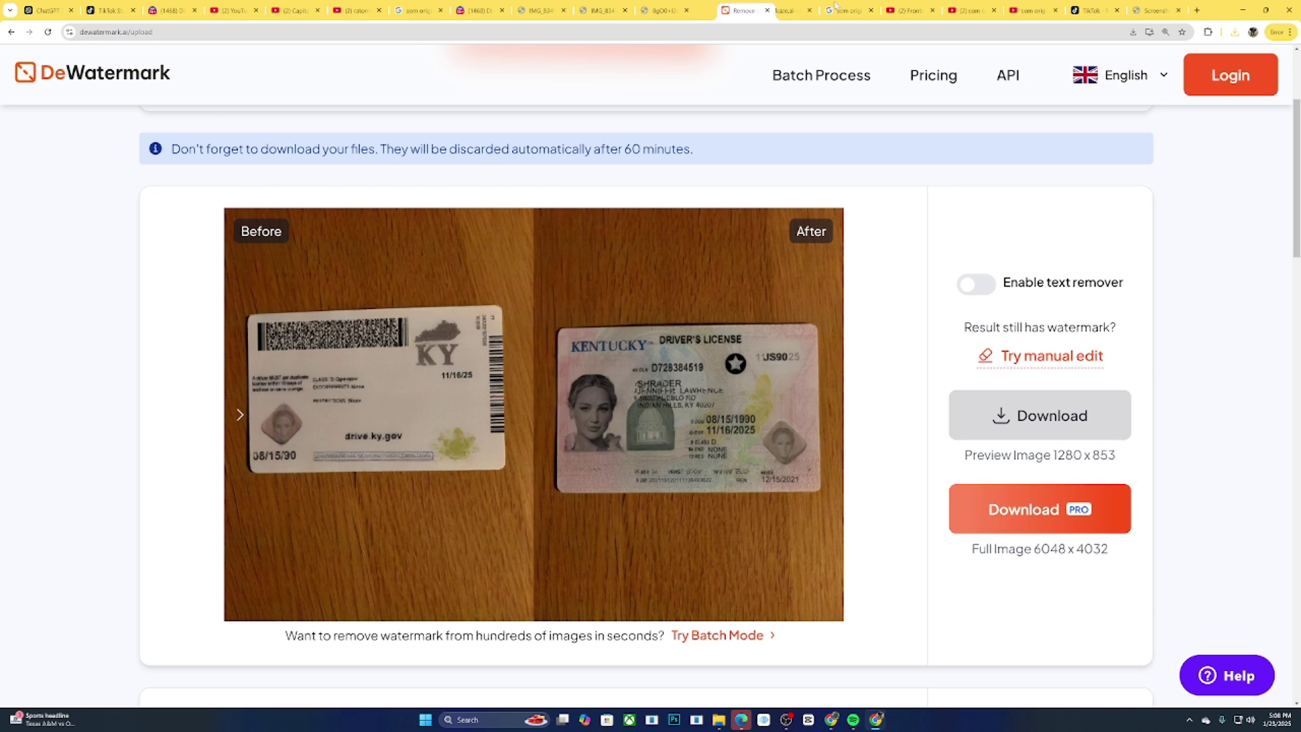
Search Google for "whatisthsifont" in a new tab
drag(836, 6, 1160, 5)
click(1203, 11)
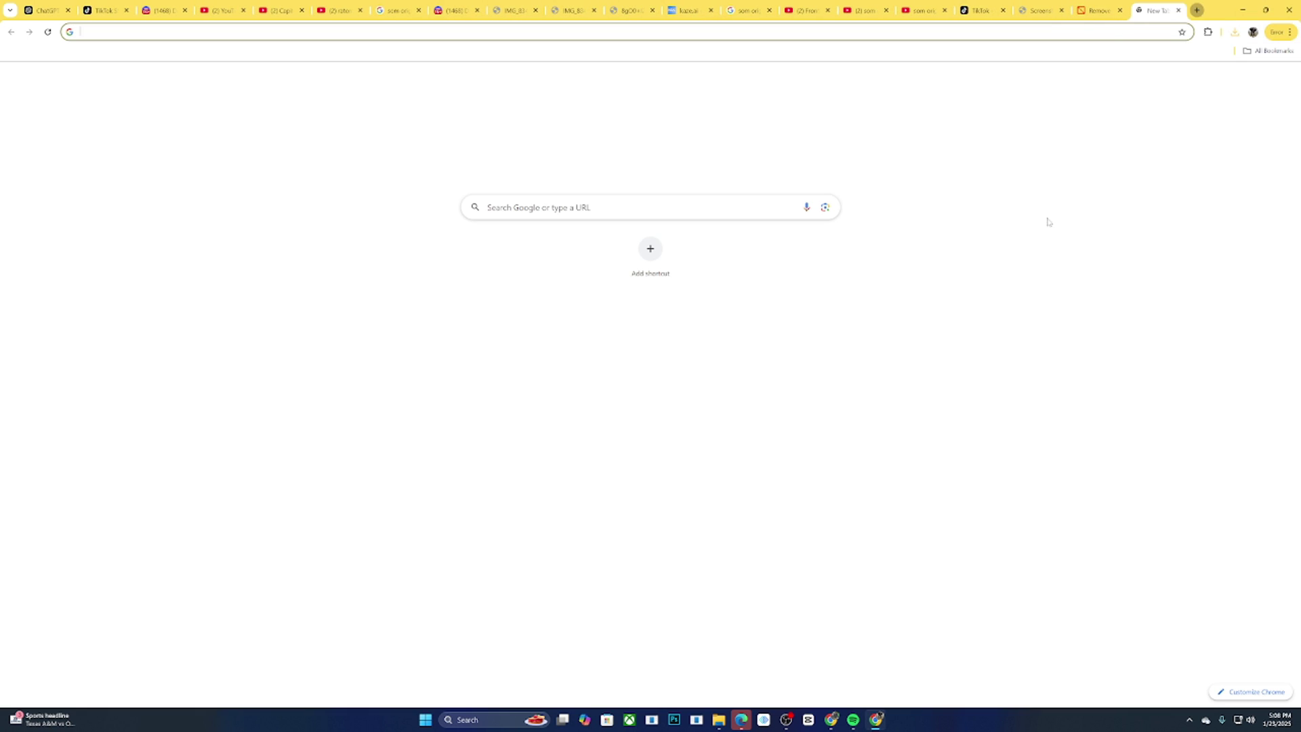
click(587, 209)
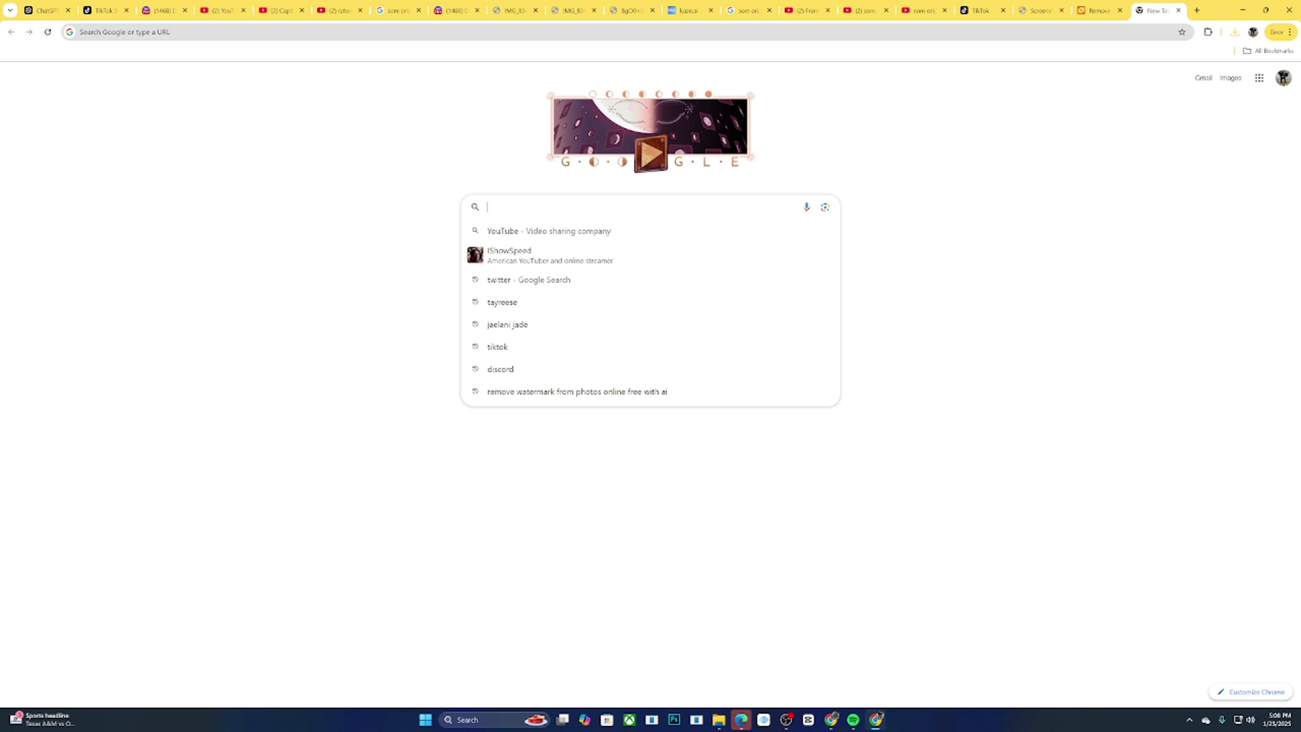
text(wha)
key(BackSpace)
key(BackSpace)
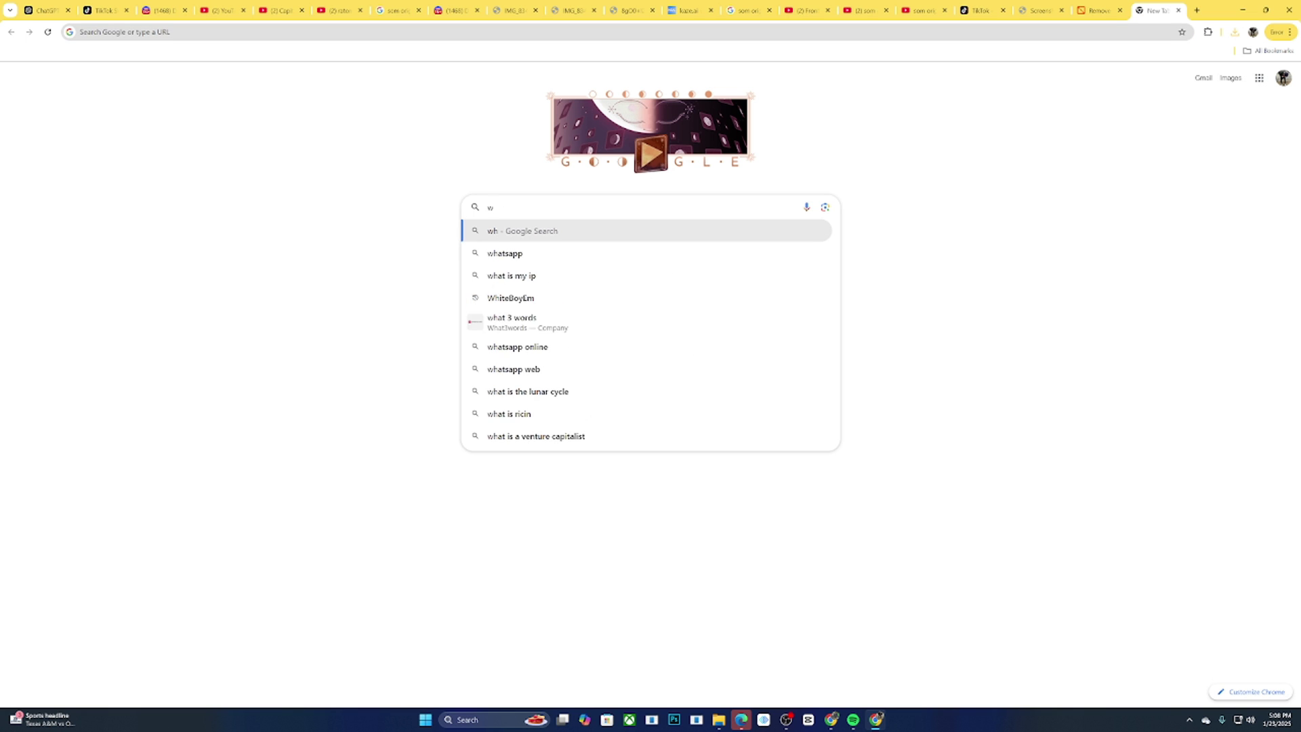
text(hatisthsi)
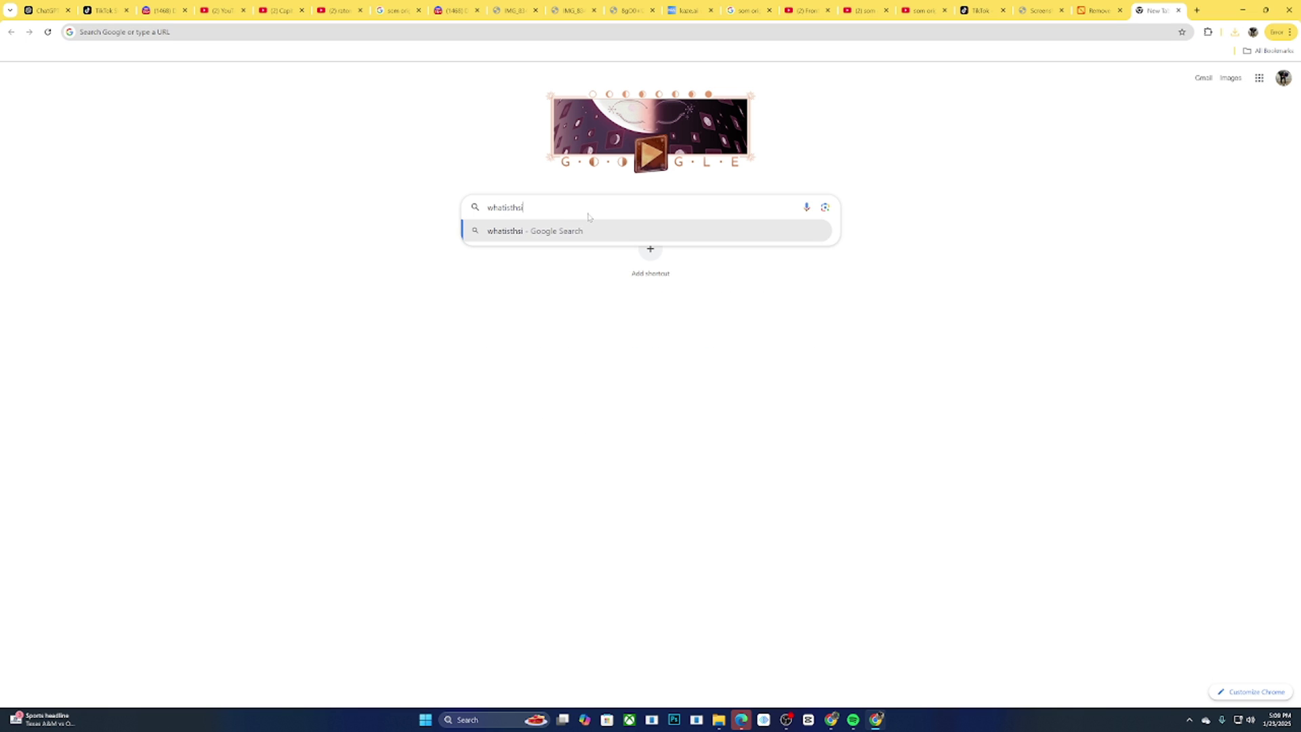
text(font)
key(Return)
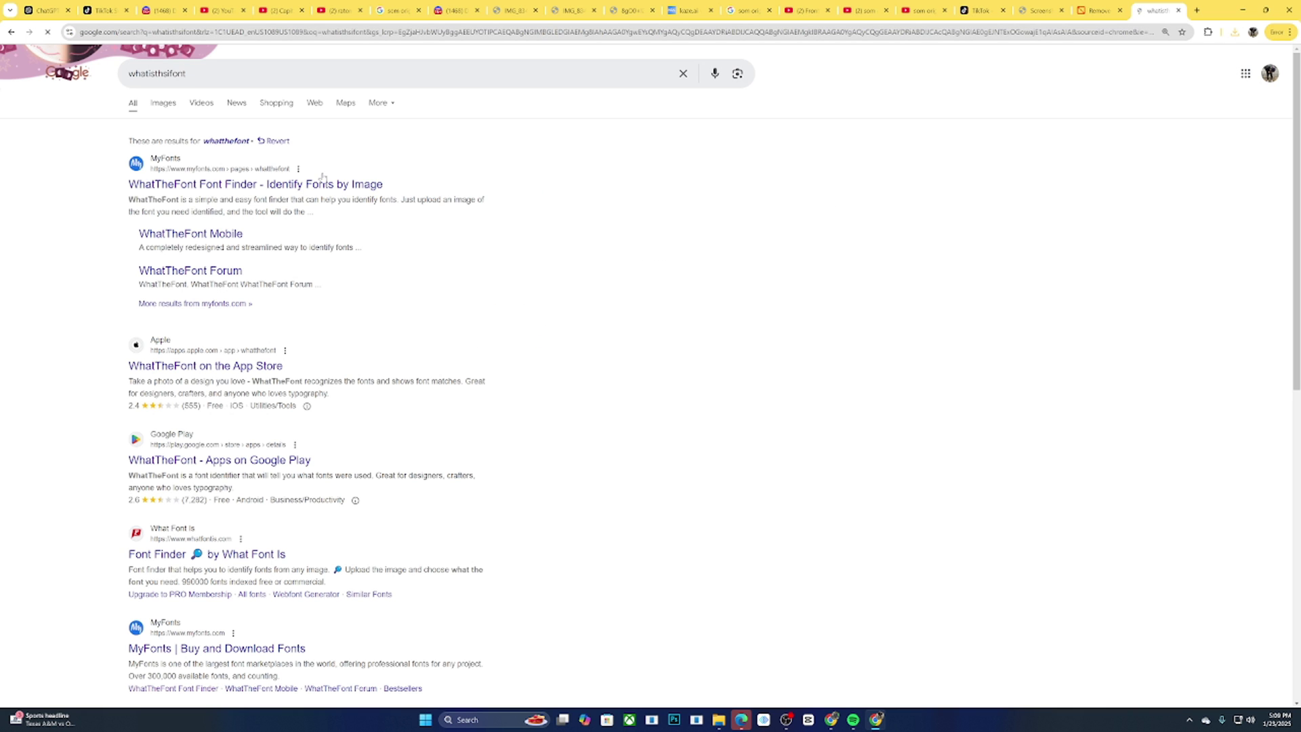
Open the WhatTheFont Font Finder page on MyFonts and accept its cookies
click(347, 184)
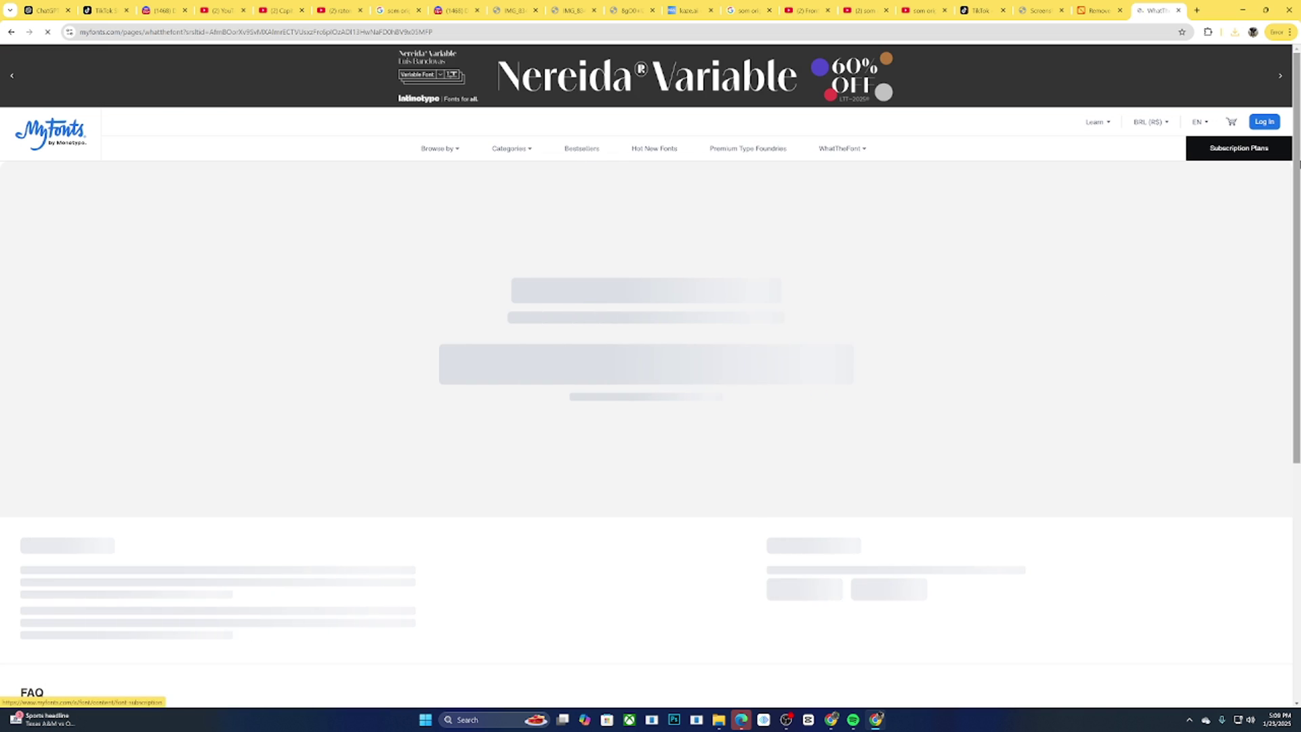
scroll(956, 235, down, 1)
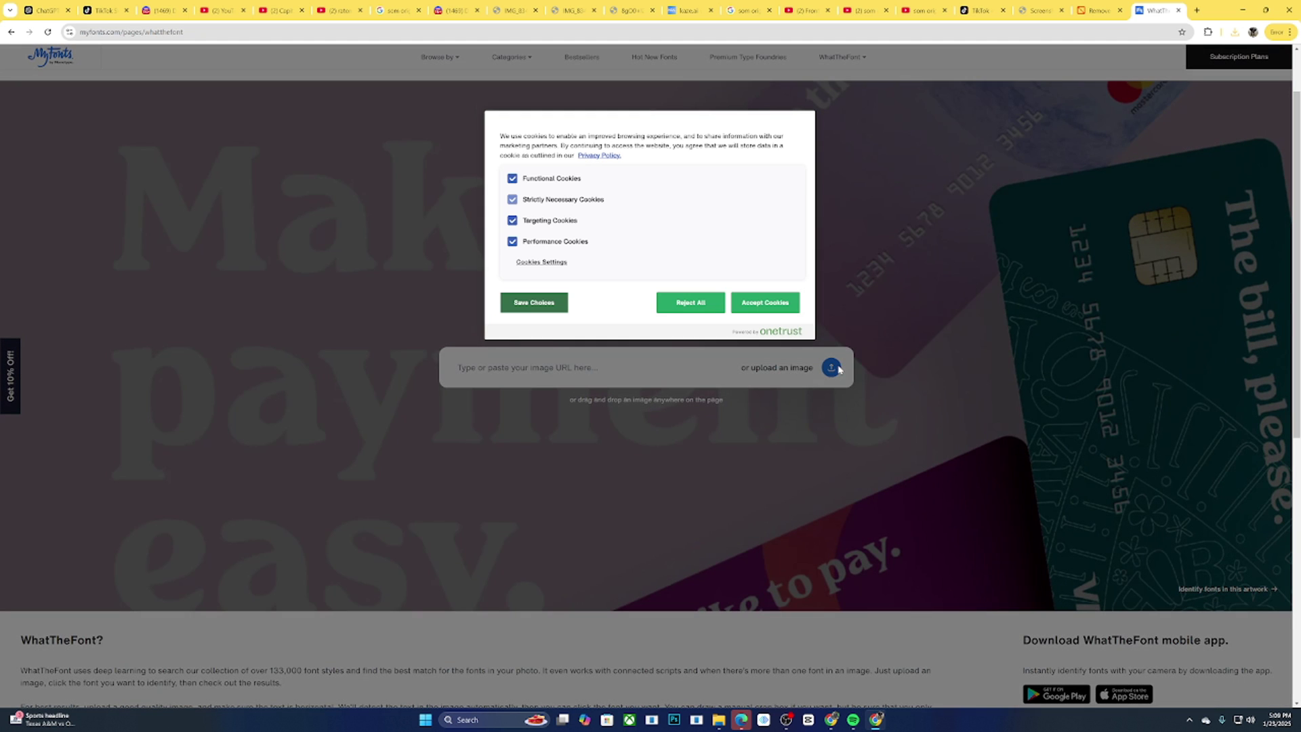
click(757, 312)
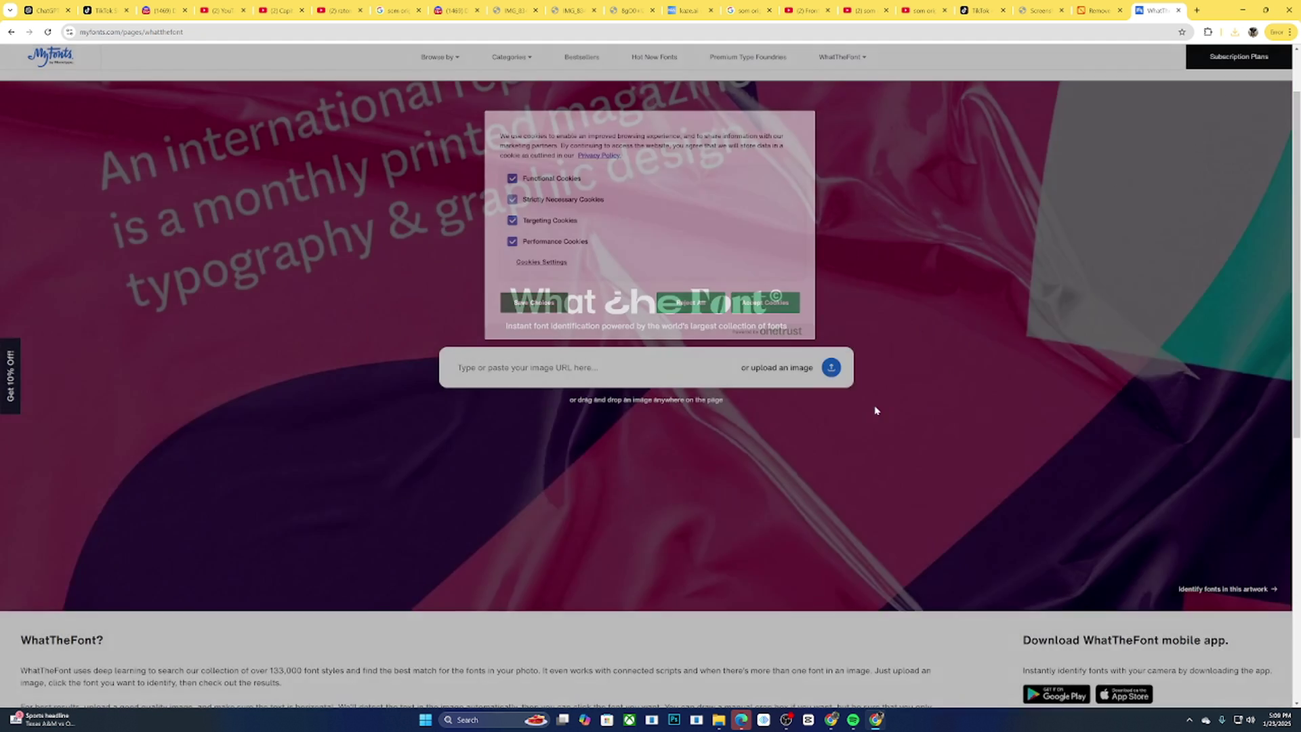
Try to upload an image from the Downloads folder to WhatTheFont and dismiss the discount sign-up offer
click(835, 369)
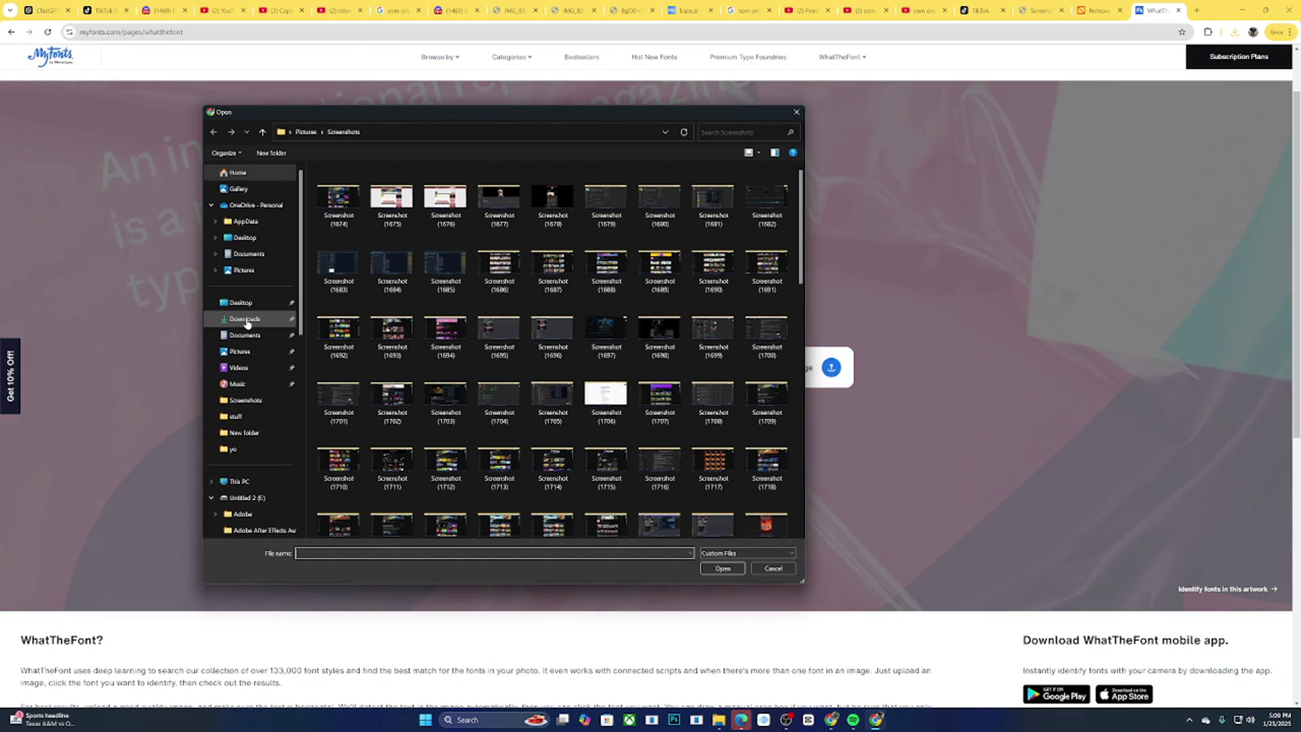
click(246, 319)
double_click(360, 201)
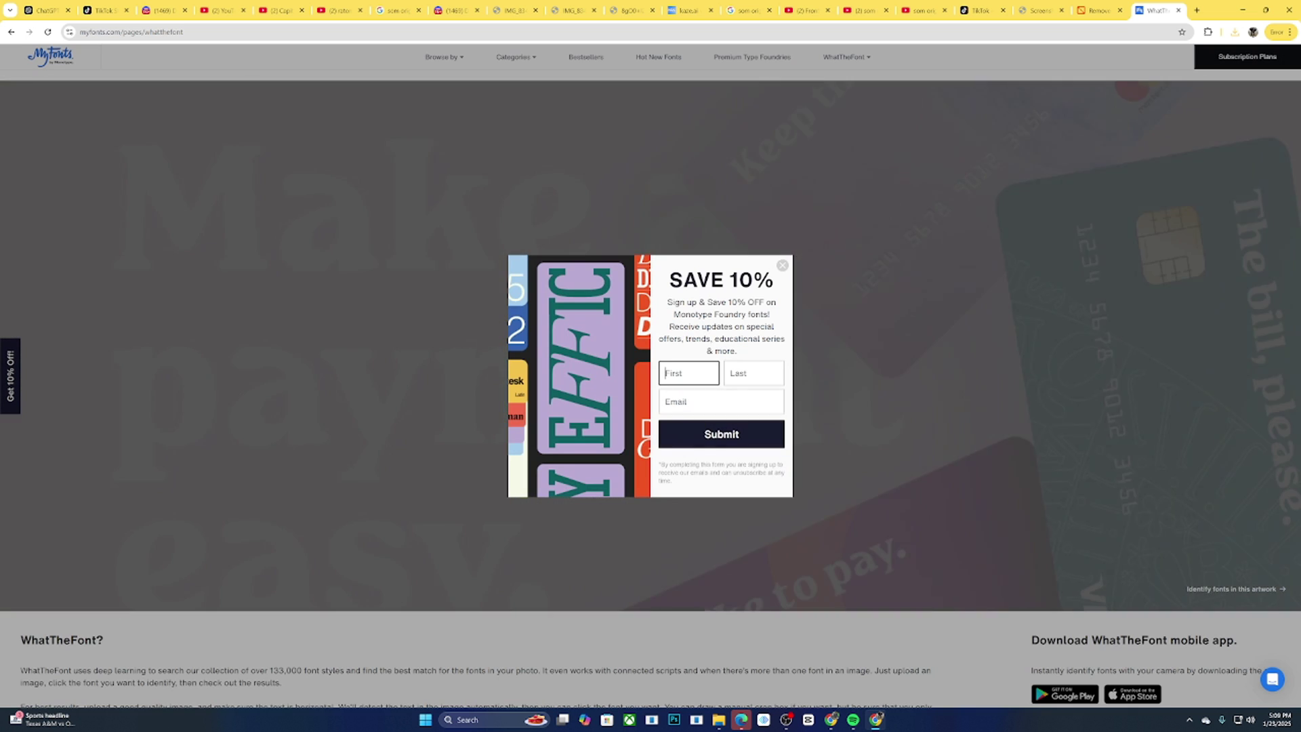
click(779, 271)
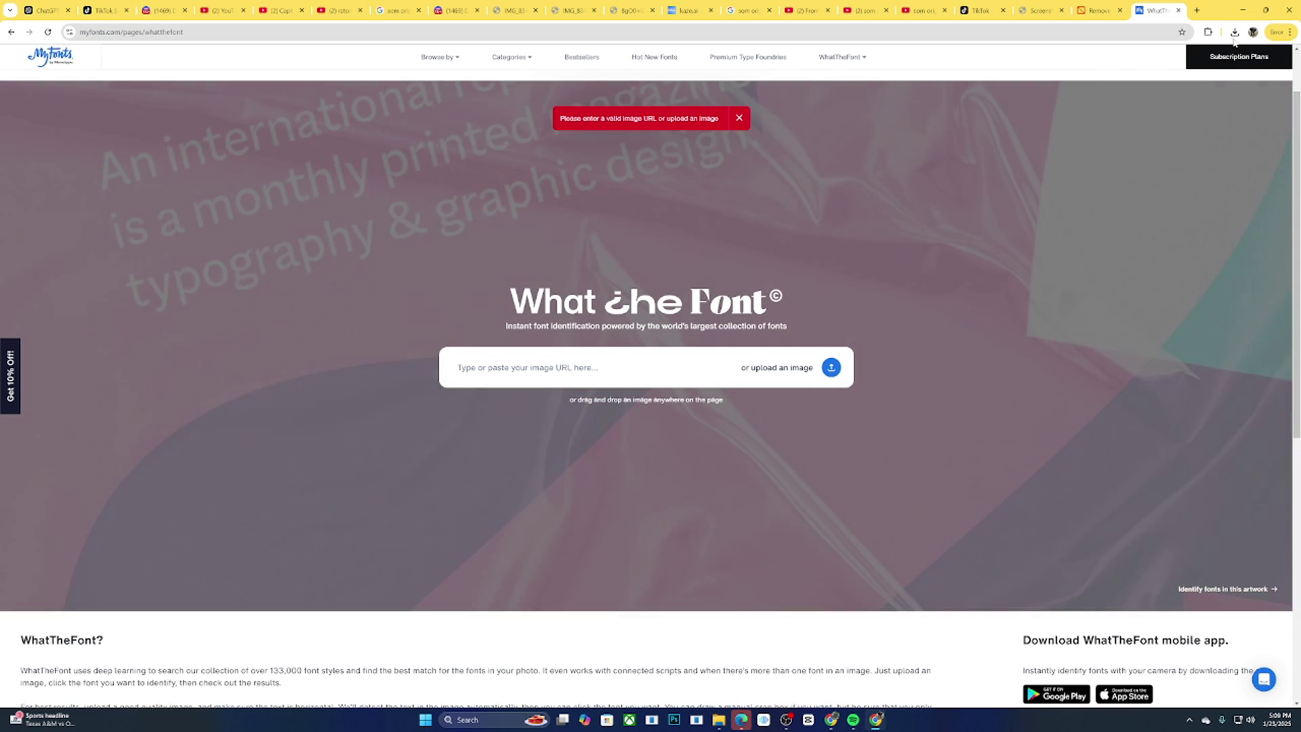
Load the downloaded license image into WhatTheFont and identify the font of the license number line
click(1235, 32)
drag(1180, 74, 627, 334)
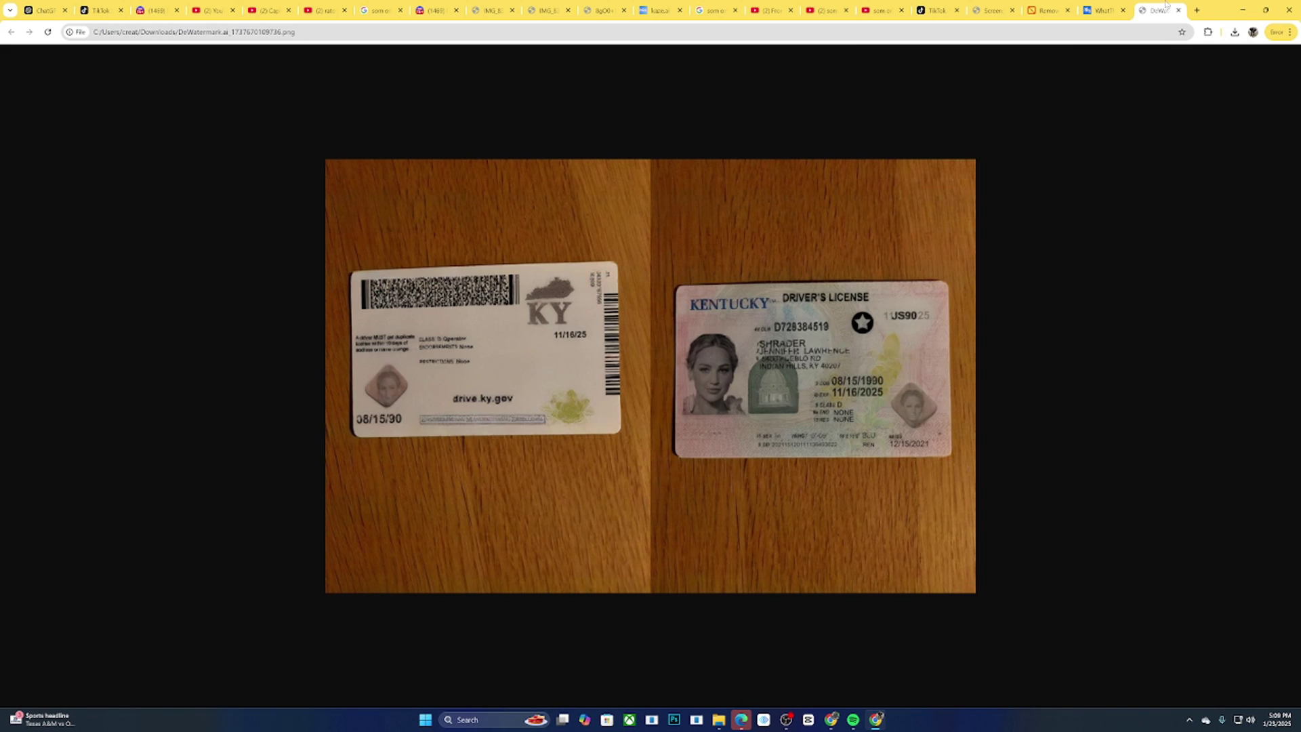
click(1115, 4)
drag(717, 245, 763, 261)
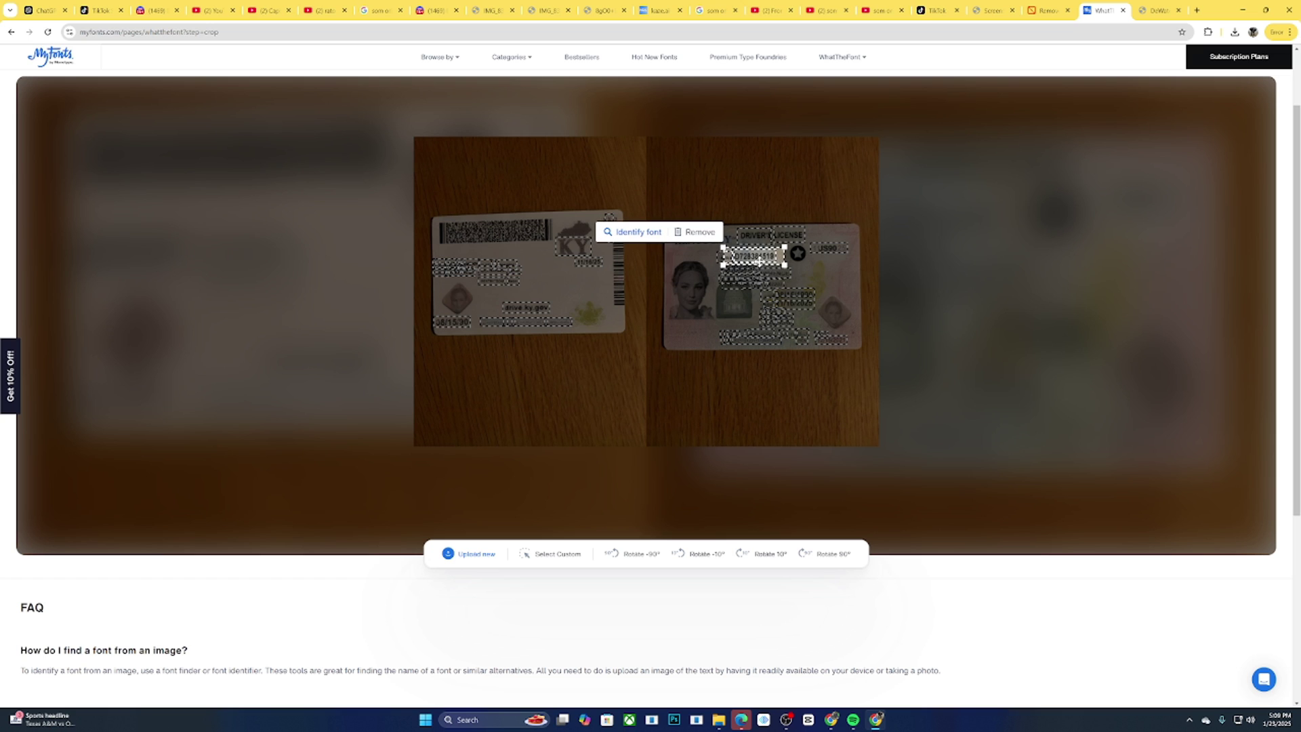
click(629, 232)
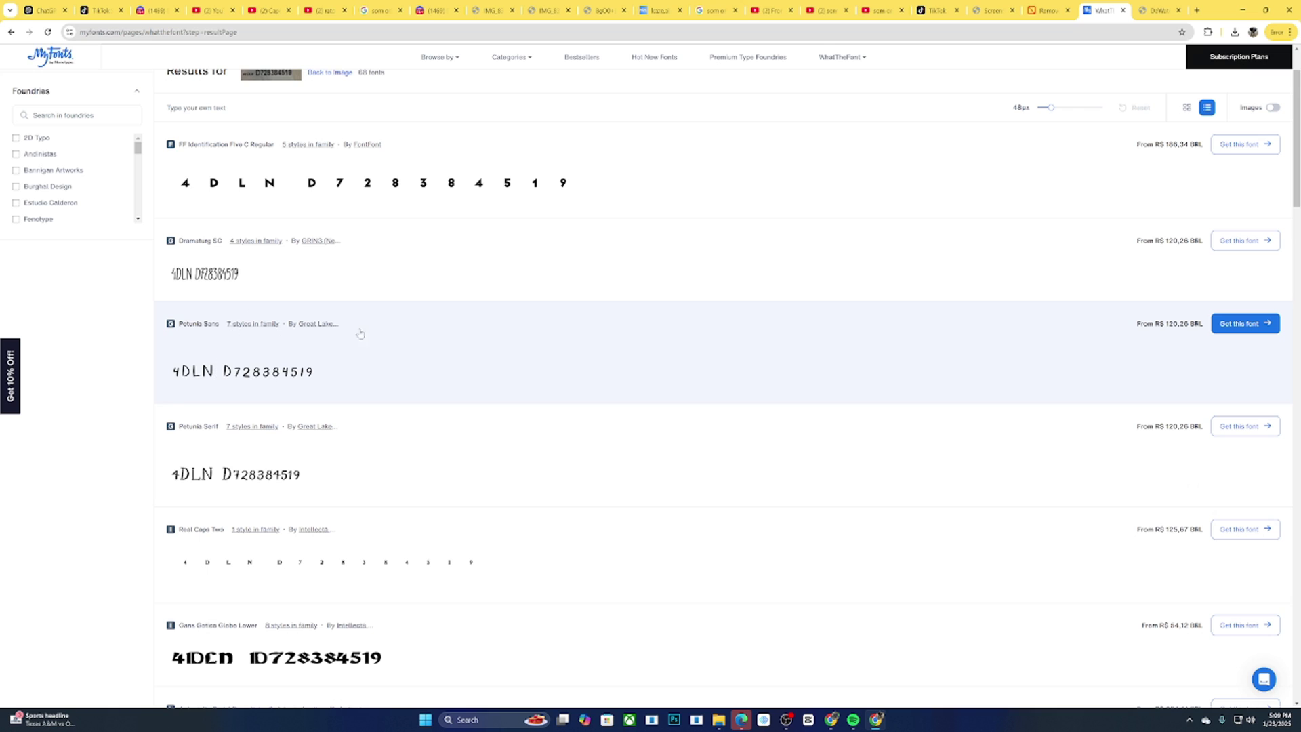
Open the Petunia Sans font from the matches and search the web for its name
click(225, 323)
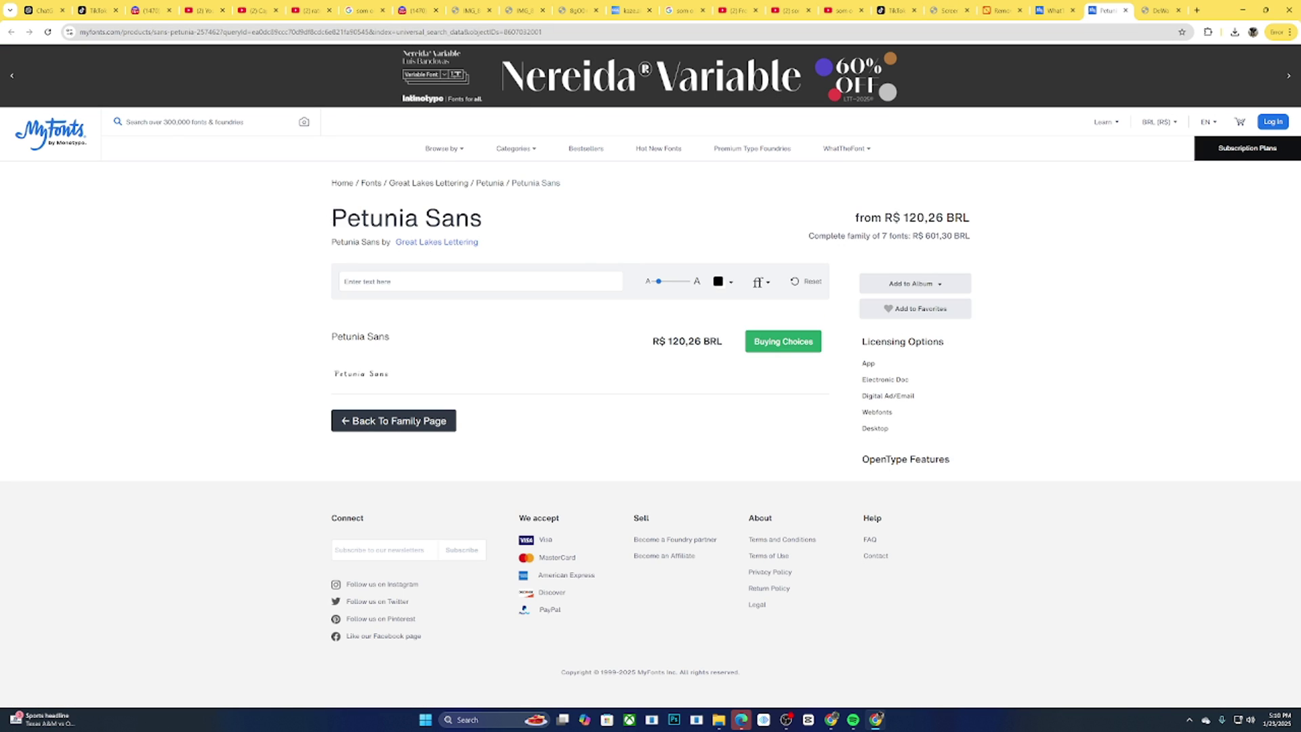
triple_click(510, 224)
right_click(431, 222)
click(474, 257)
Refine the search to "petunia sans font free download" and download the free Petunia font from font.download
click(266, 81)
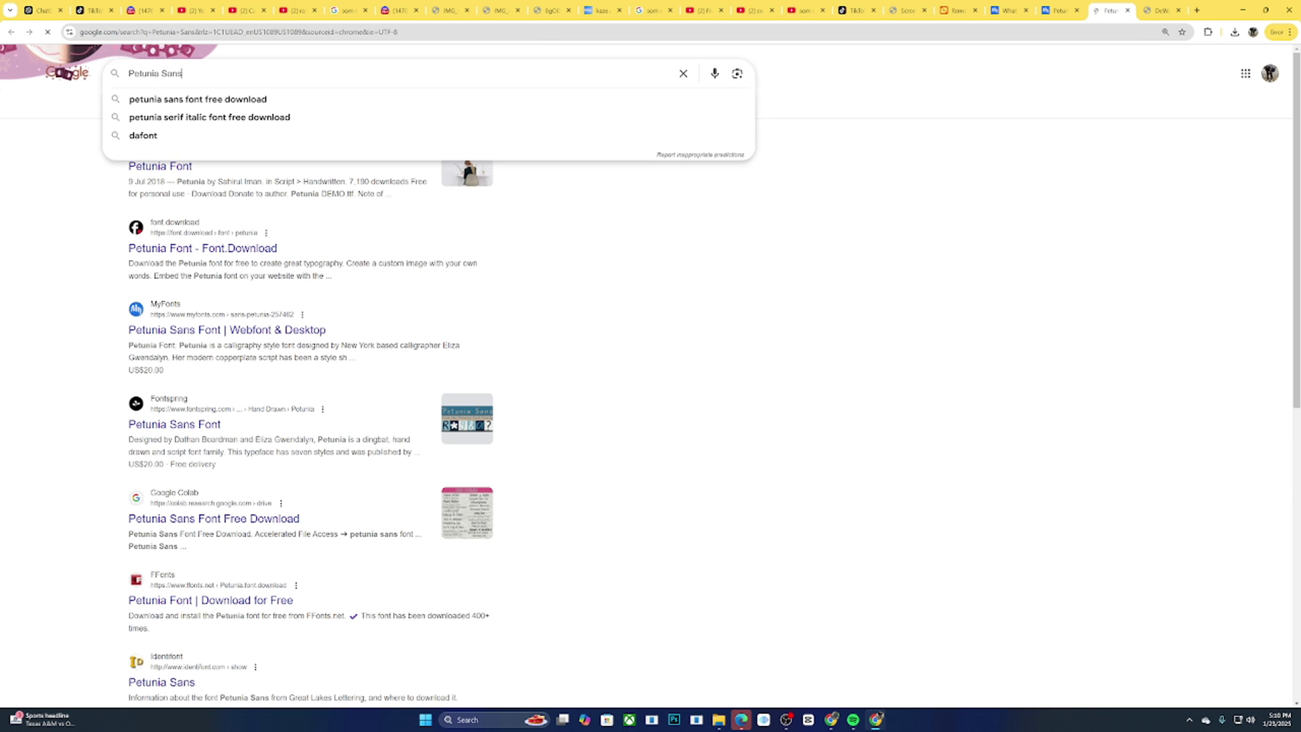
click(249, 100)
click(193, 166)
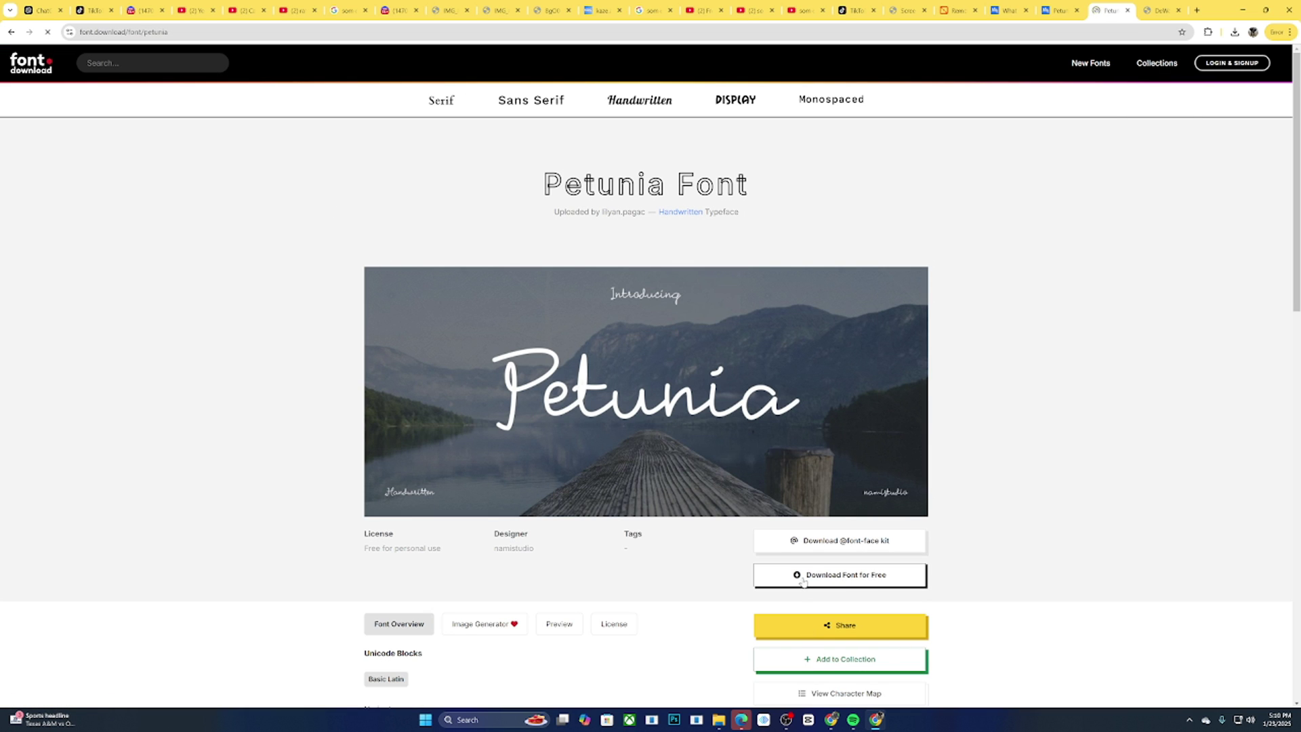
click(827, 576)
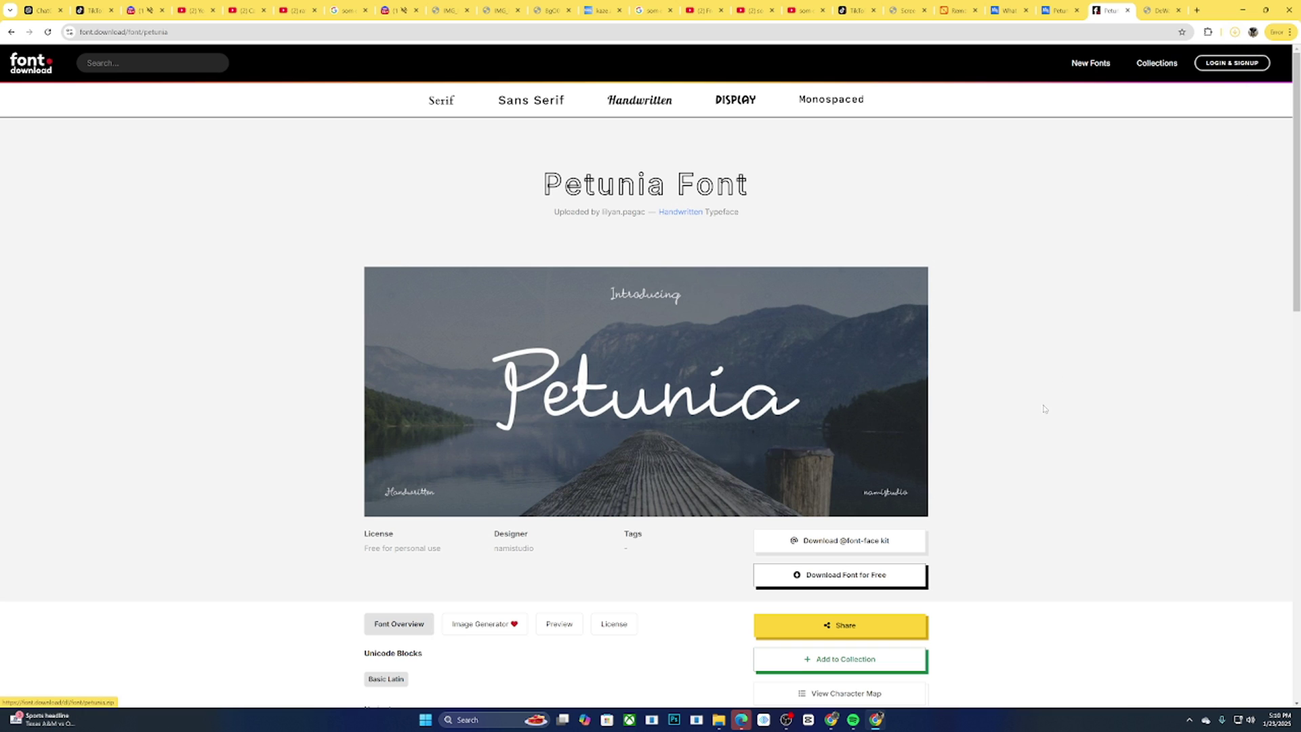
Open the downloaded petunia.zip and install the Petunia OpenType font it contains
click(1235, 32)
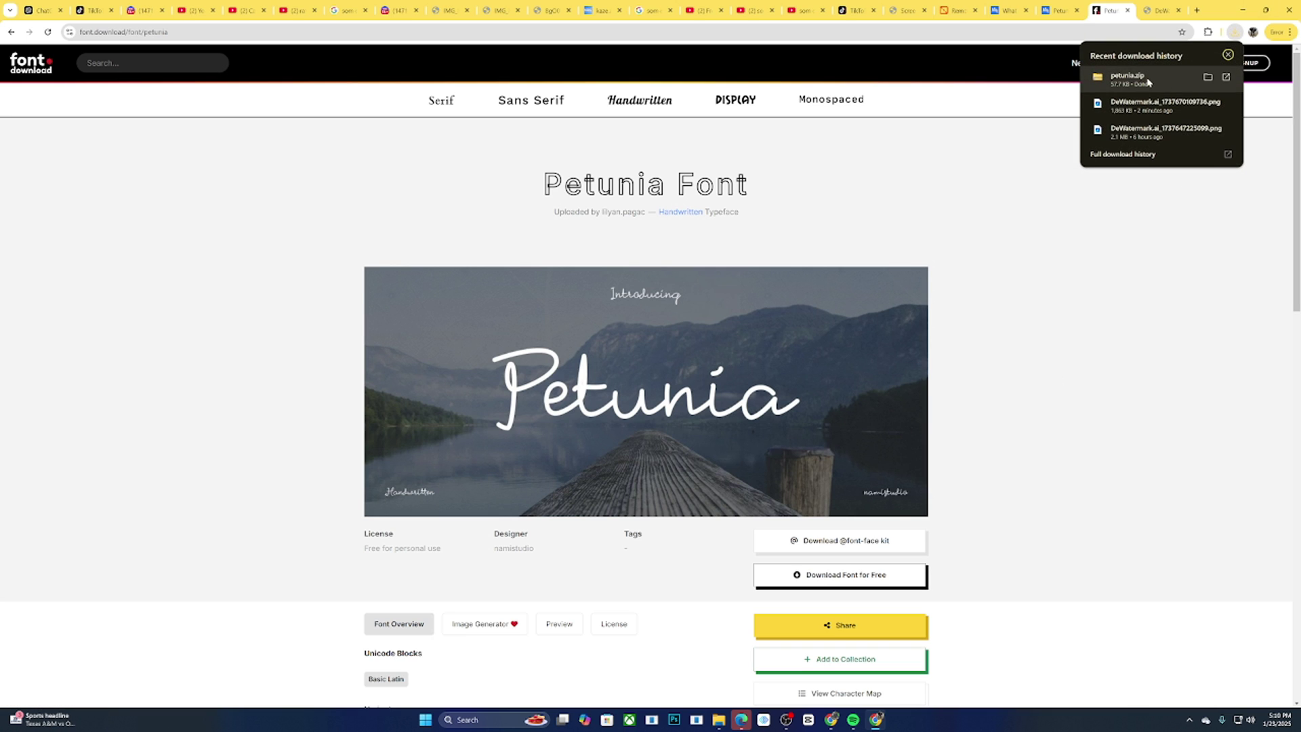
click(1138, 79)
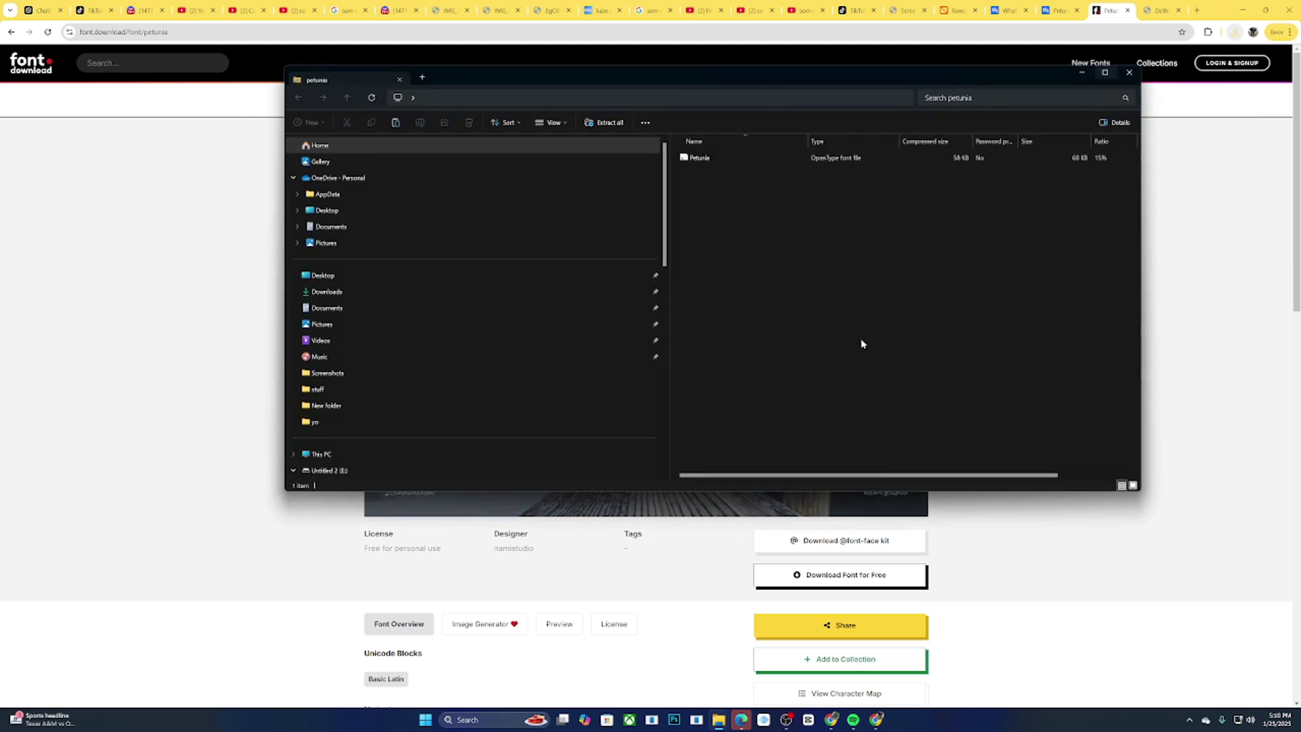
double_click(755, 160)
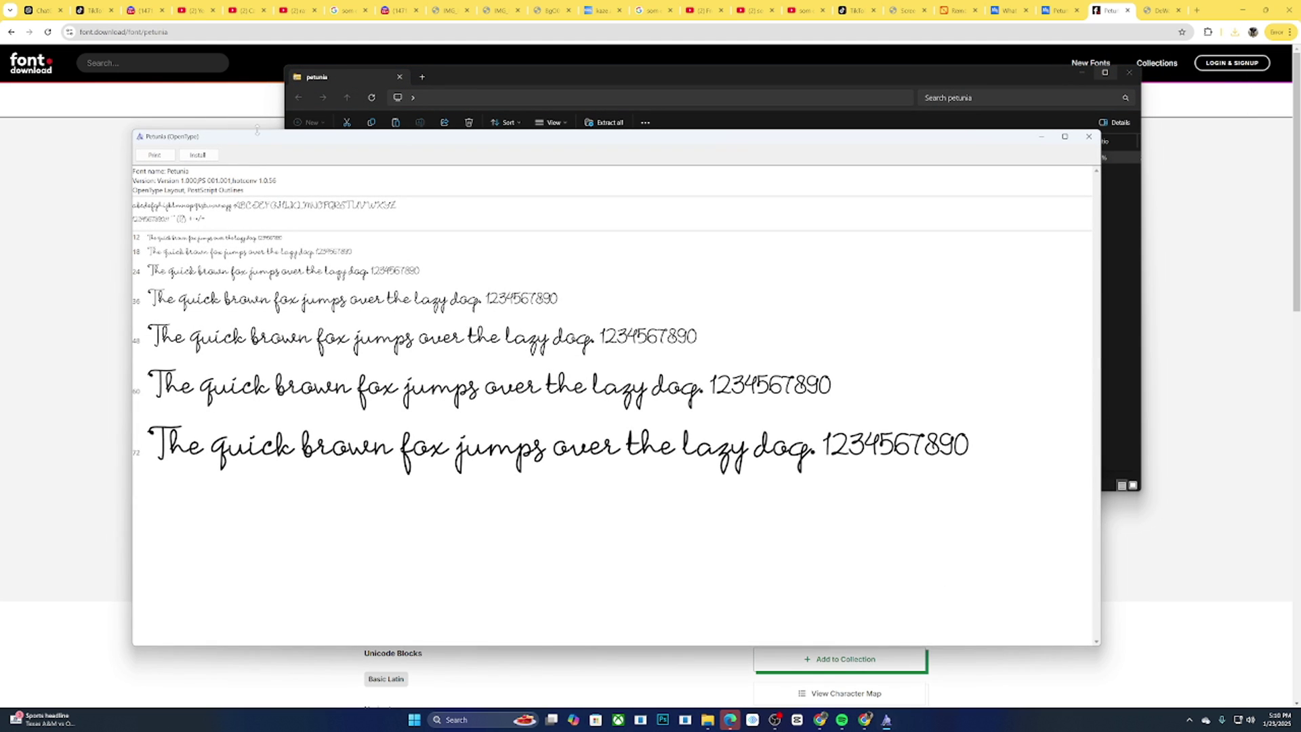
click(197, 155)
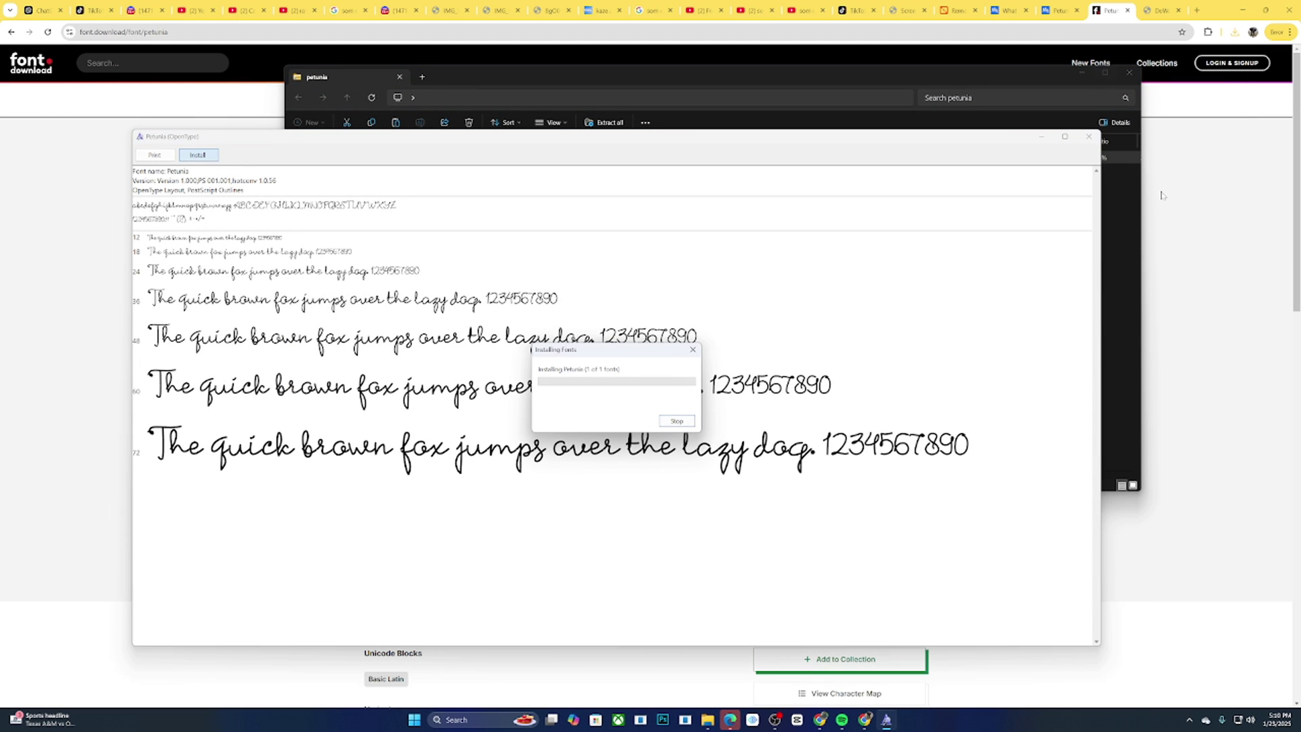
click(1160, 195)
scroll(116, 92, down, 1)
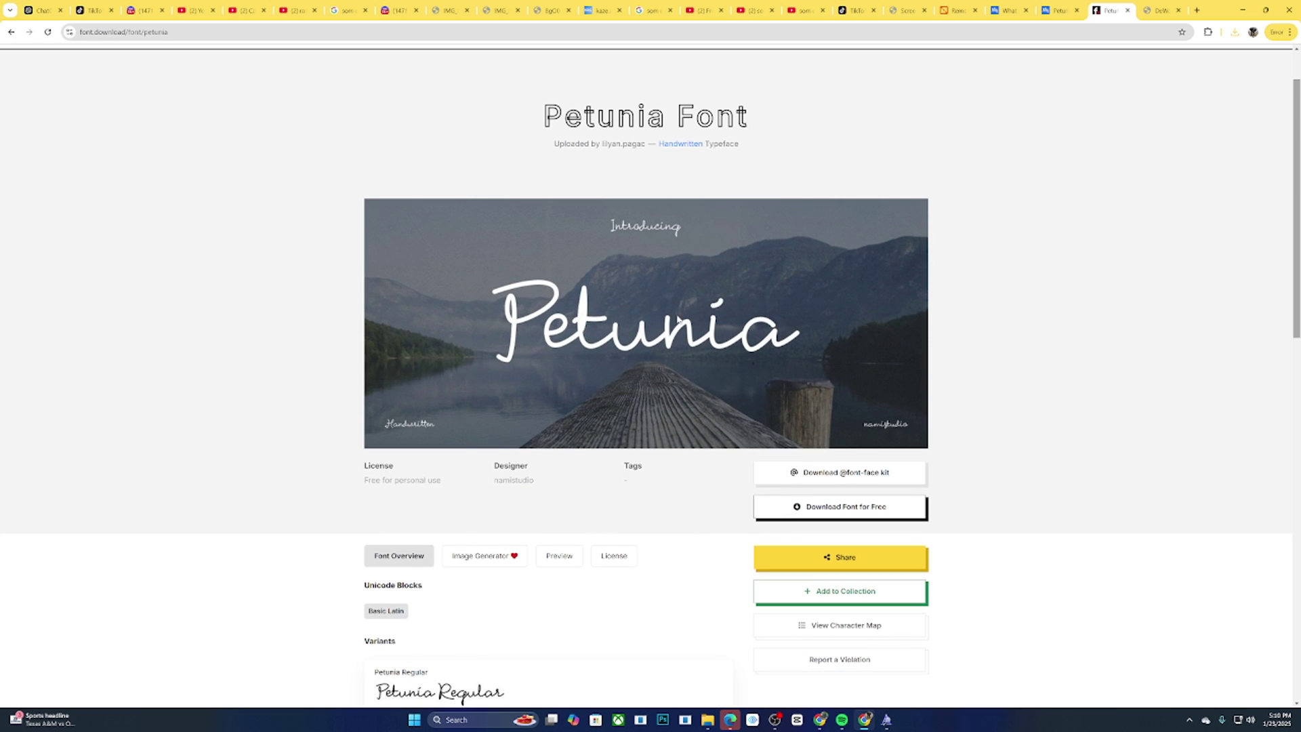
Return to the Petunia Sans search results, open the Petunia font page on DaFont, and accept its cookies
click(11, 32)
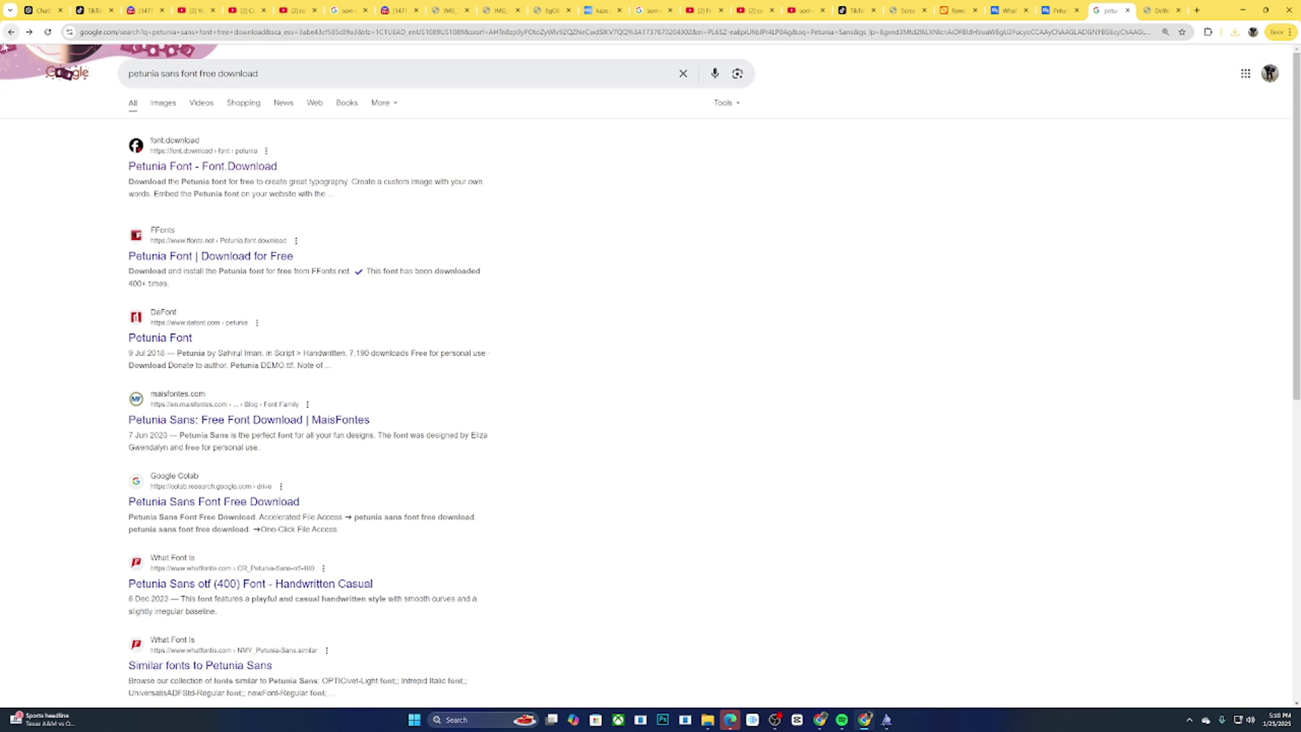
click(169, 338)
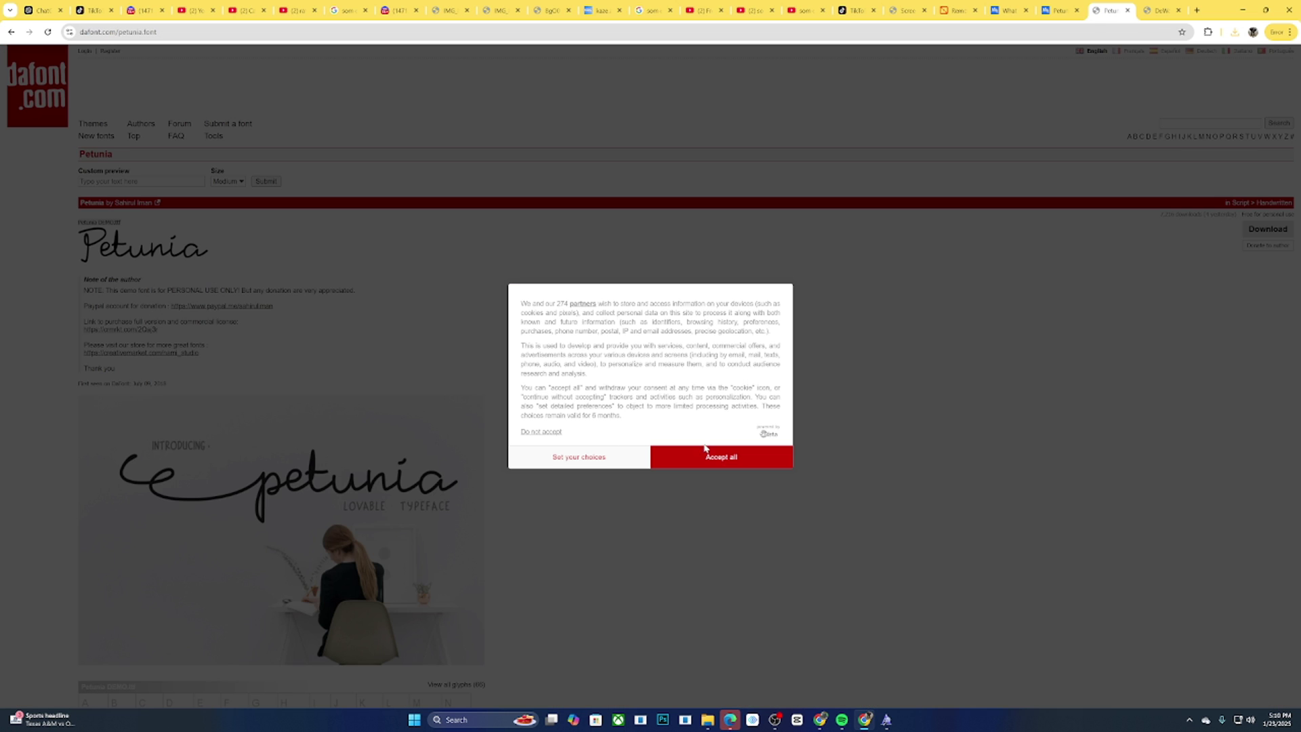
click(707, 449)
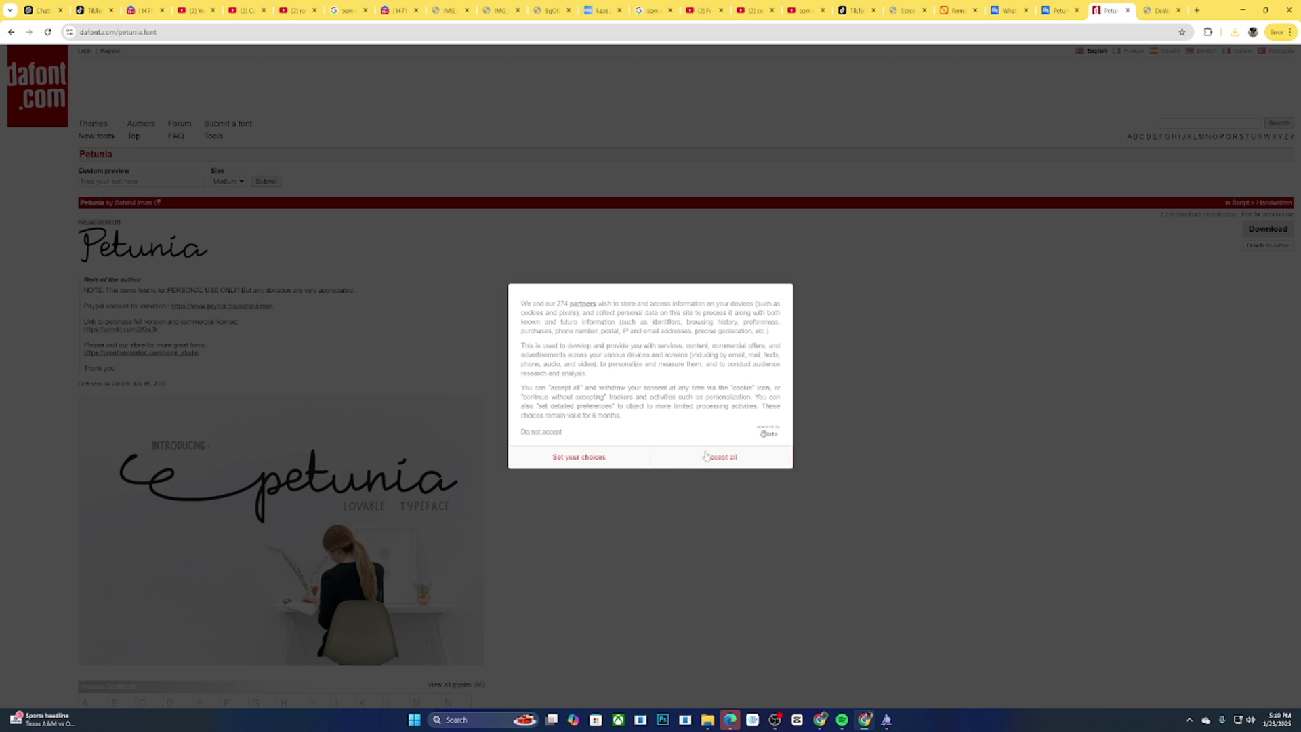
Return to the WhatTheFont results, browse the font matches for the license number line, and go to the second page of results
click(1062, 5)
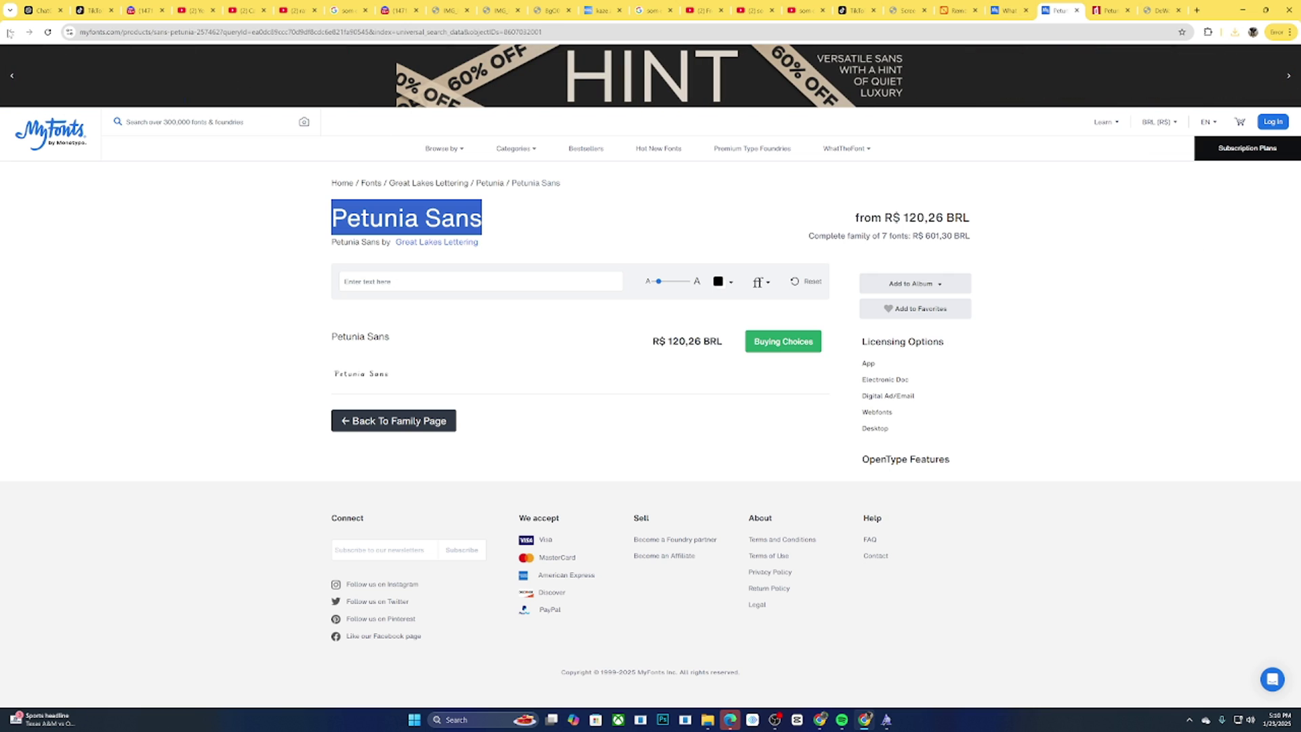
click(1009, 10)
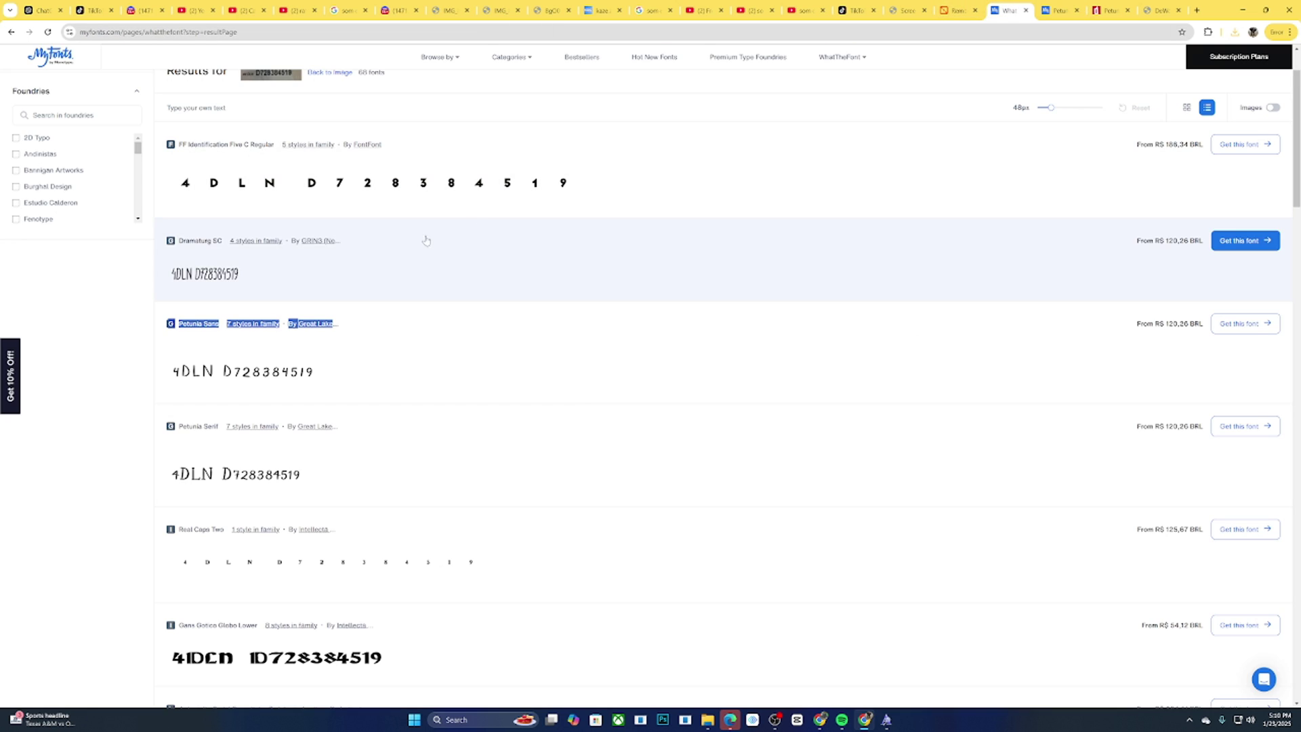
scroll(1298, 466, down, 10)
scroll(1299, 407, up, 8)
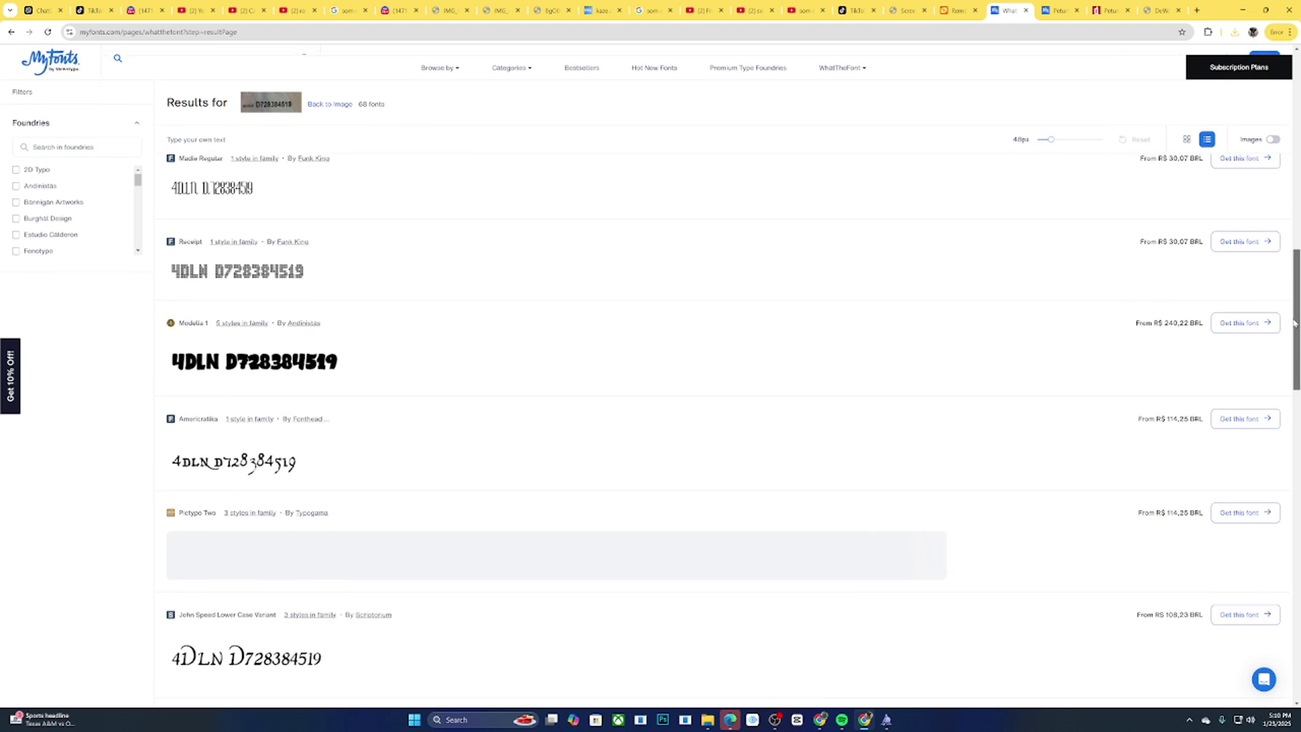
scroll(1298, 229, up, 3)
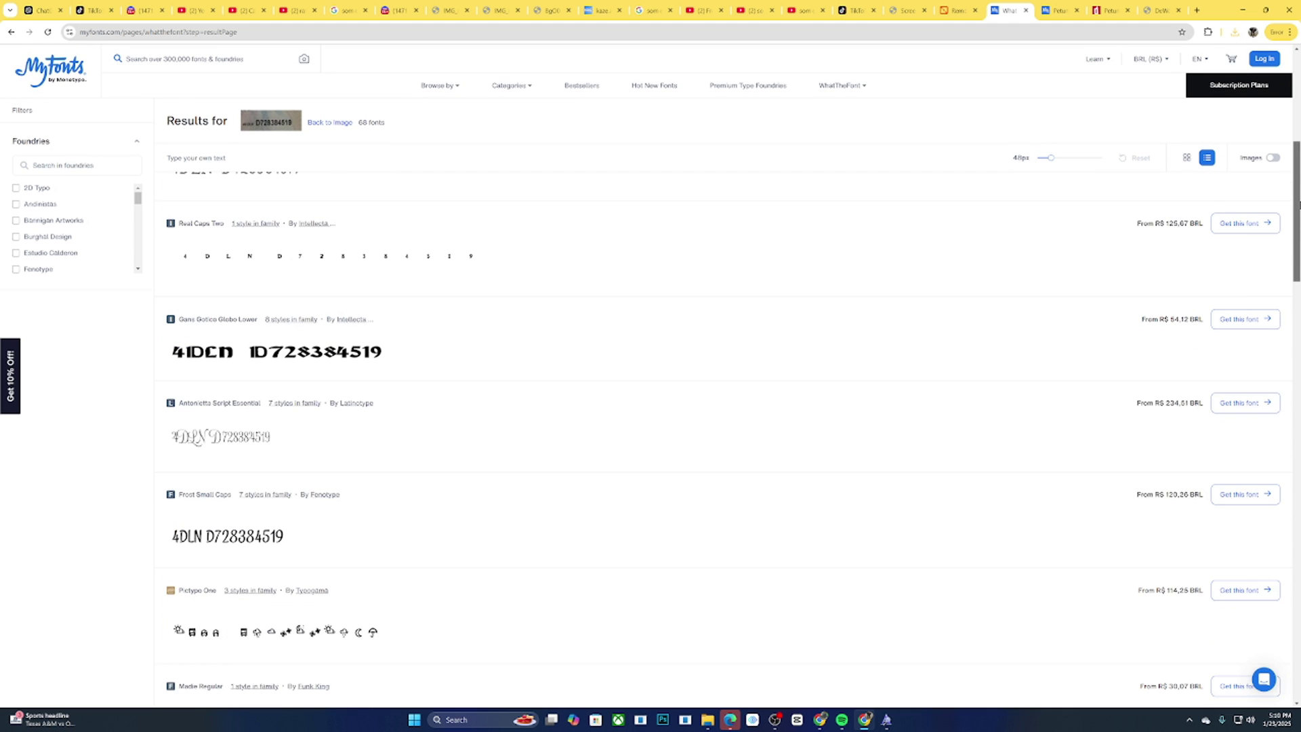
scroll(1298, 193, up, 2)
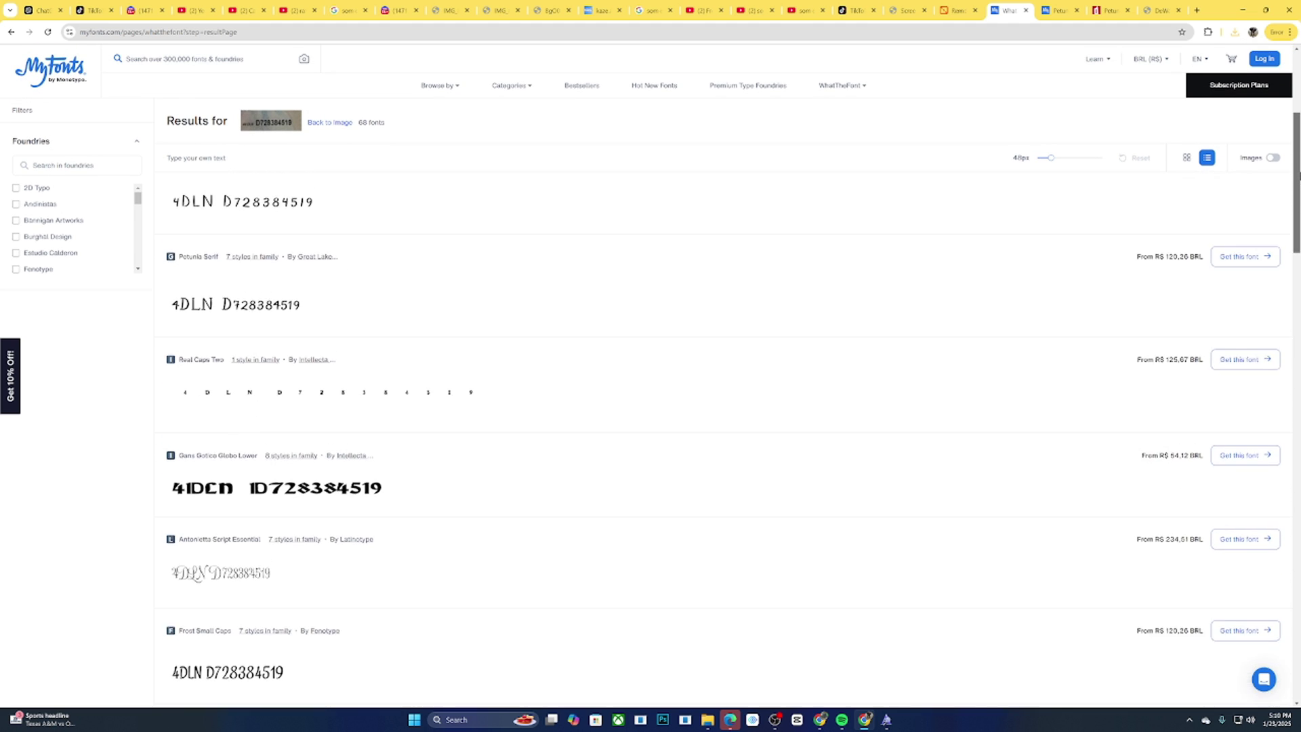
drag(1298, 175, 1294, 482)
click(722, 616)
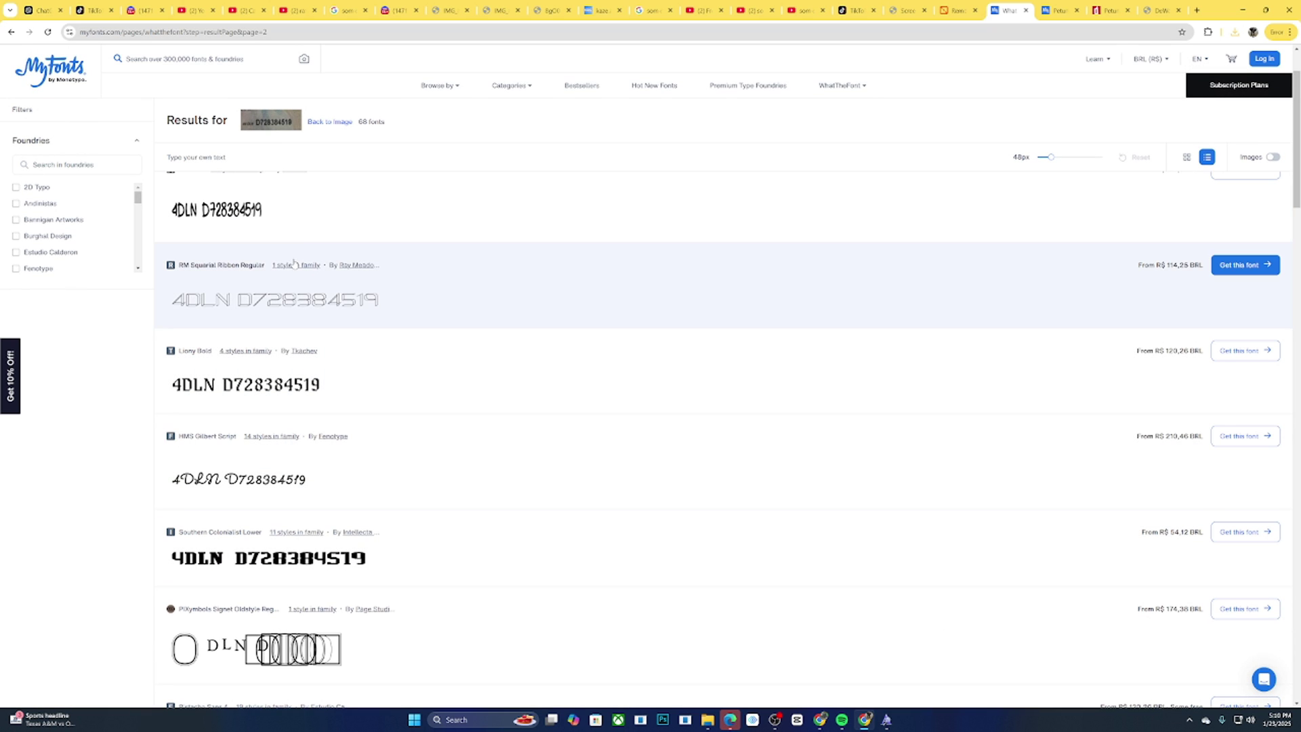
Open the Southern Colonialist Lower font from the matches and search the web for its name
click(302, 543)
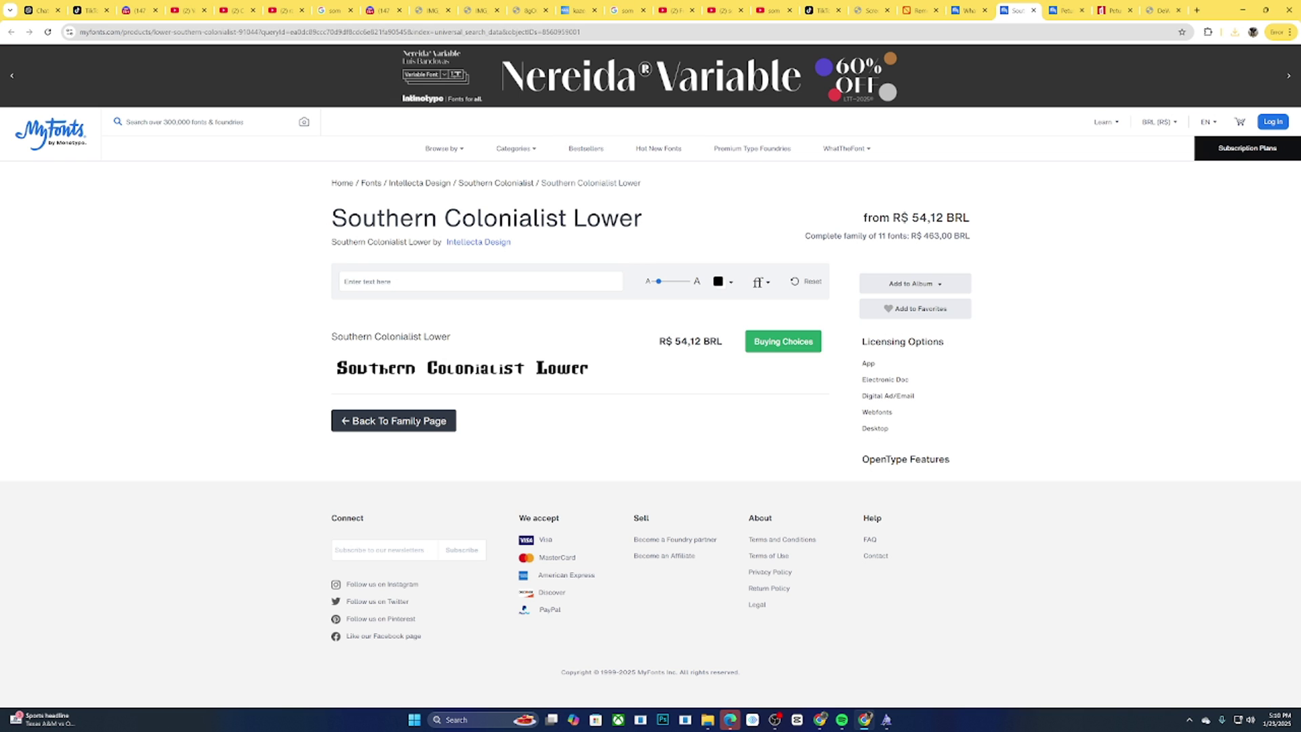
drag(331, 218, 618, 218)
right_click(642, 225)
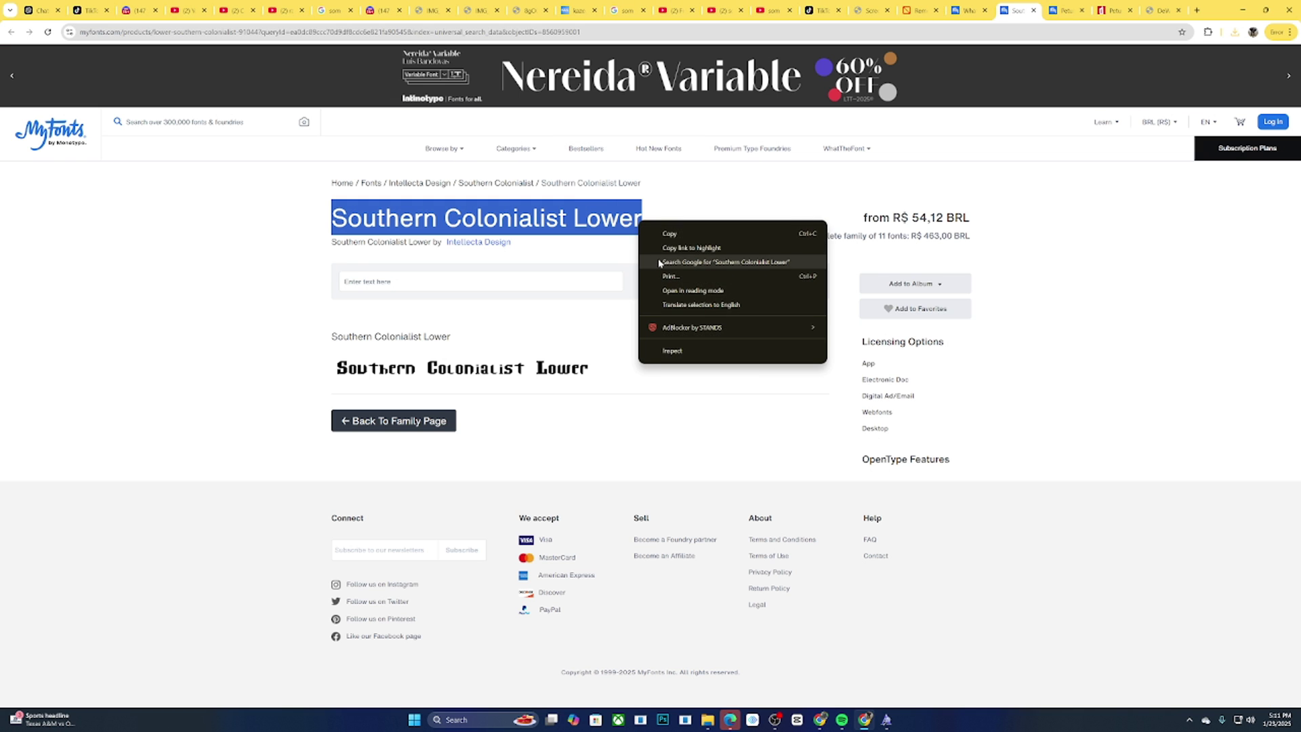
click(697, 262)
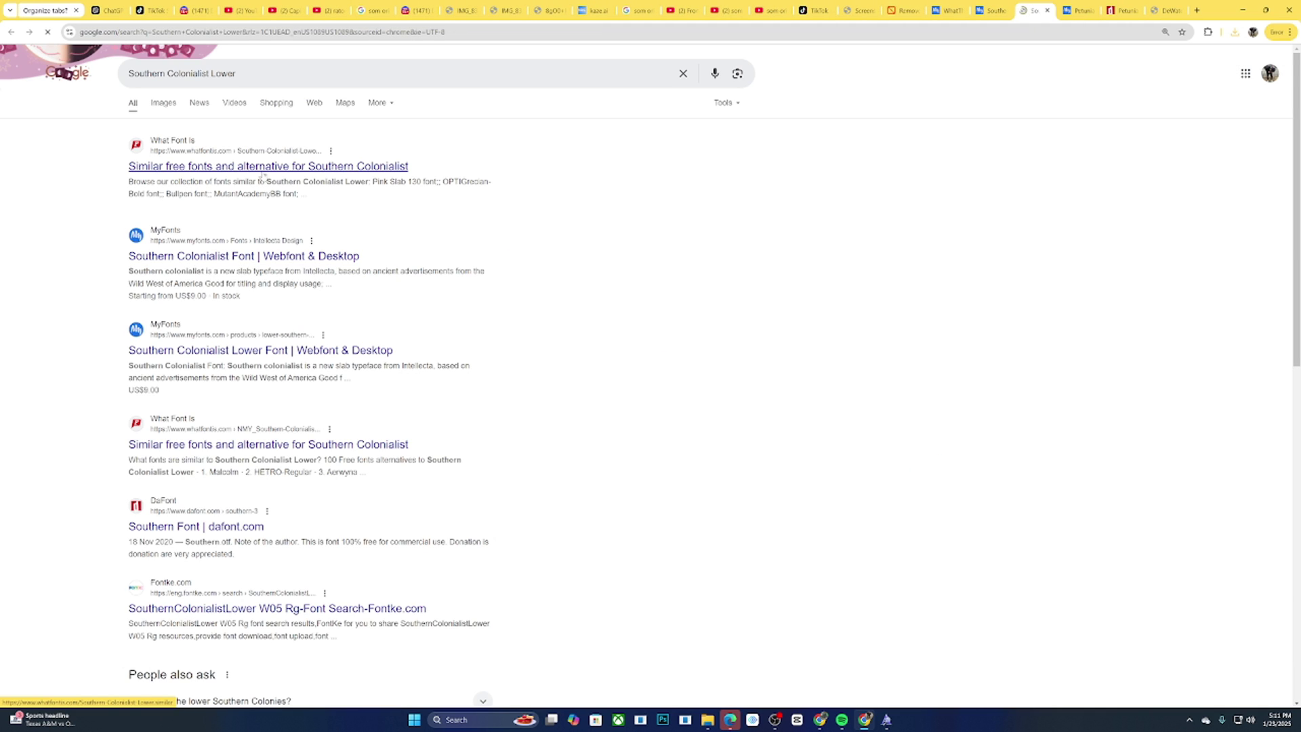
Refine the search to "southern colonialist lower font free download" and download the Southern font from DaFont
click(261, 174)
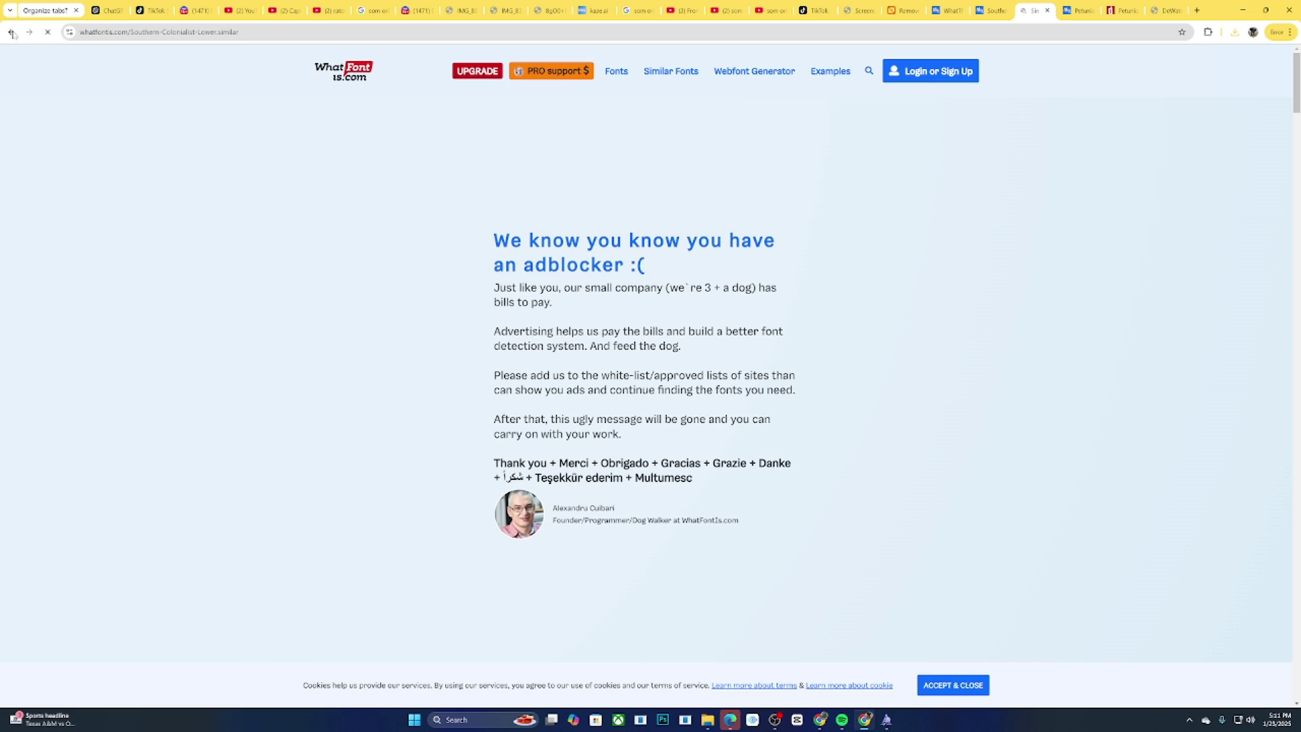
click(11, 32)
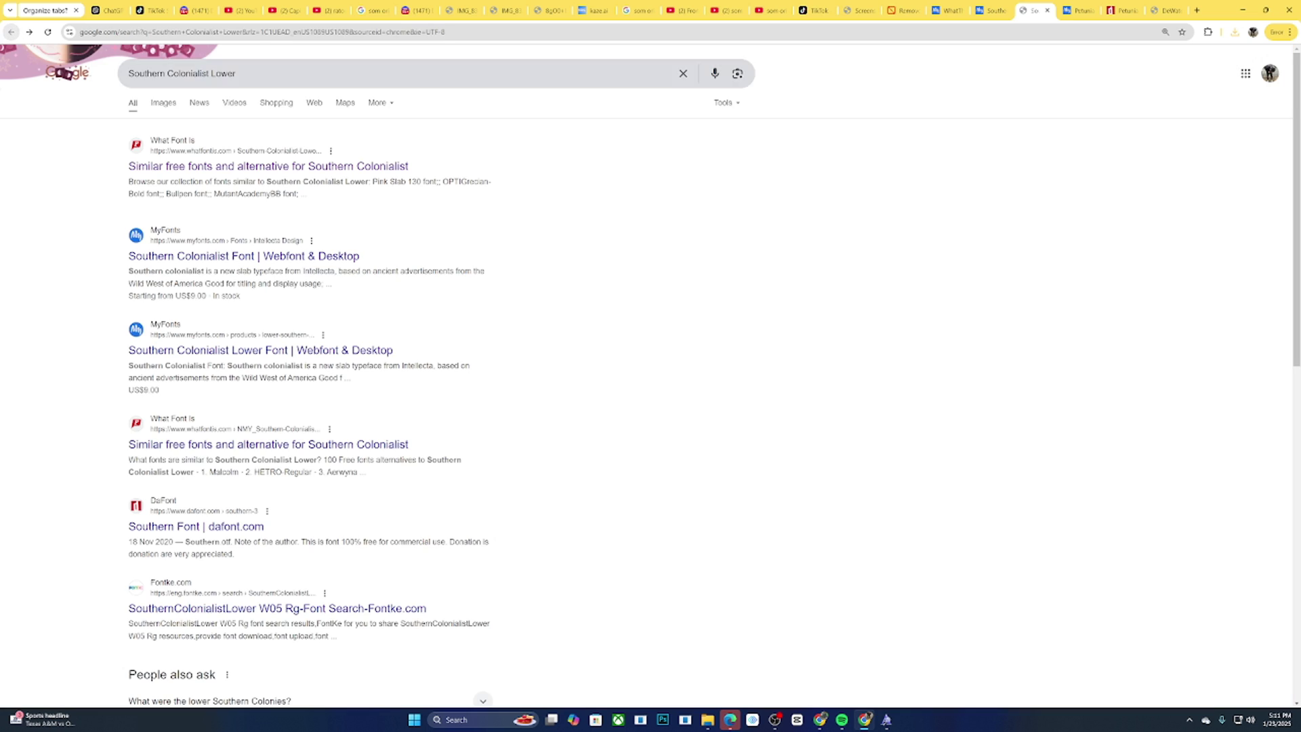
click(251, 73)
click(251, 101)
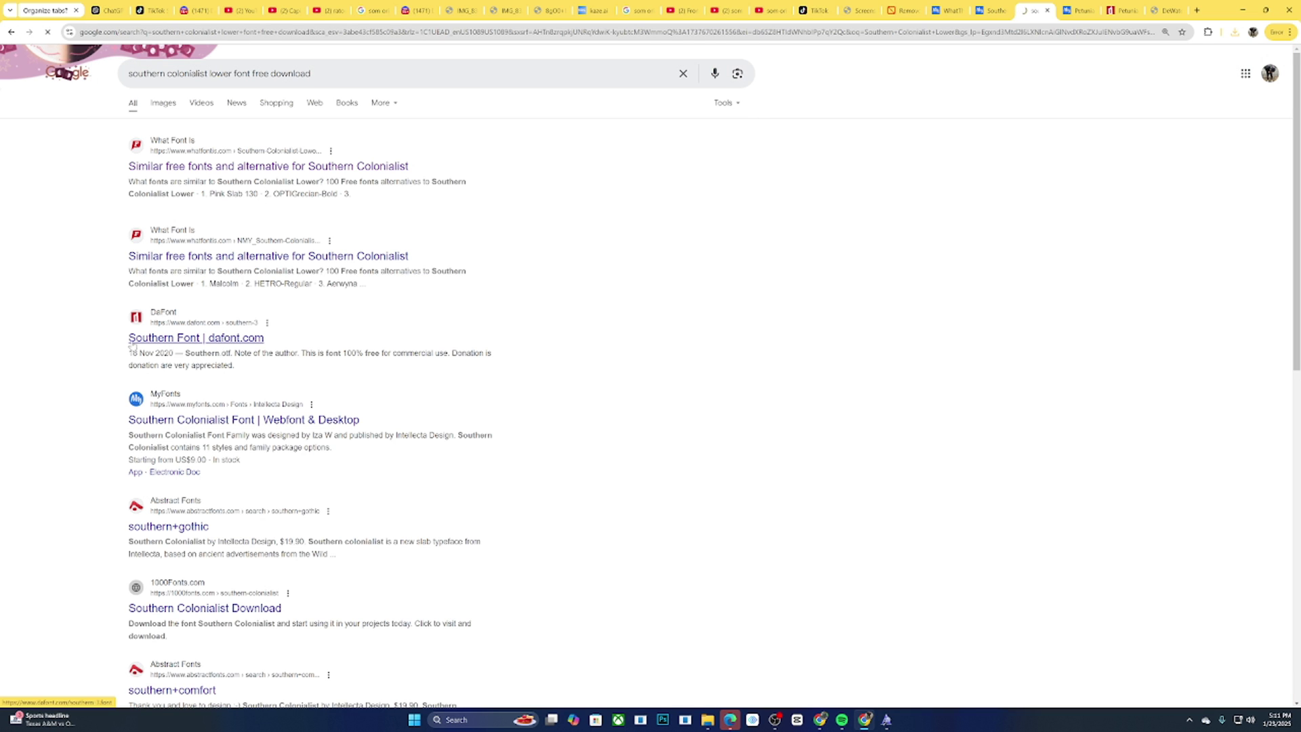
click(227, 338)
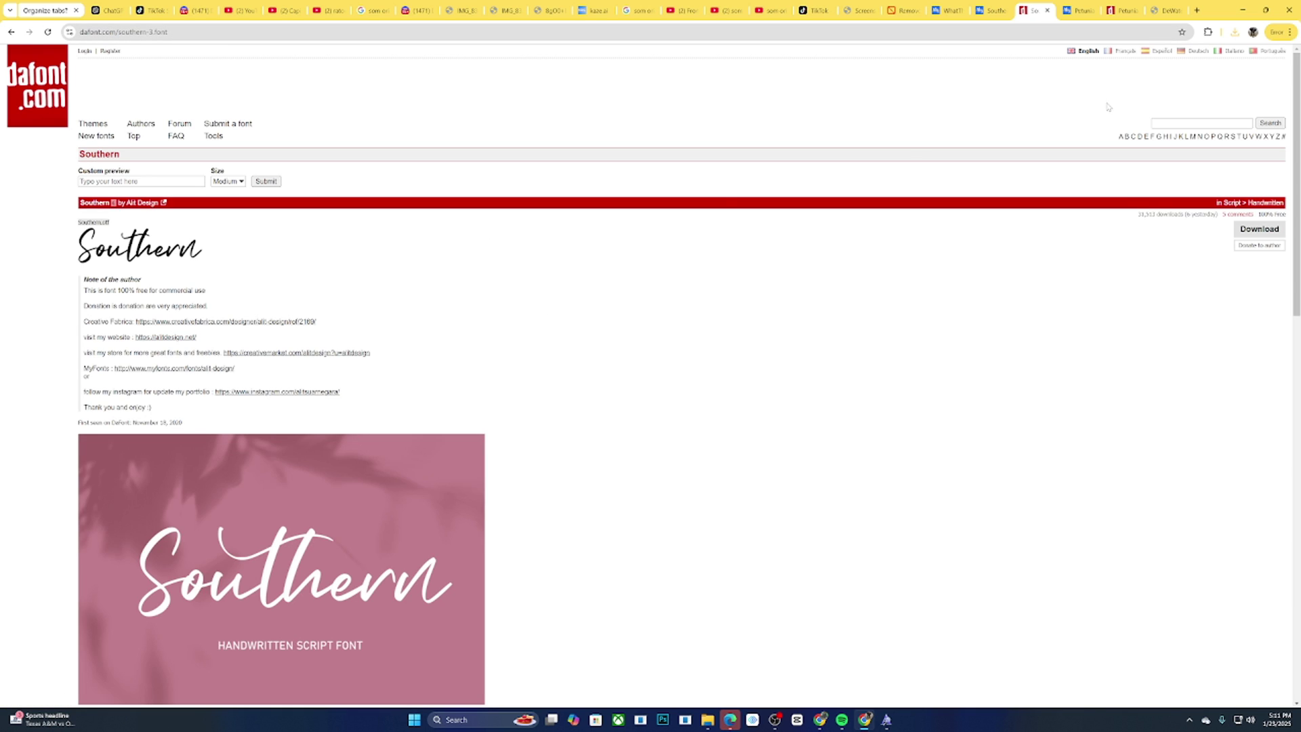
click(1234, 232)
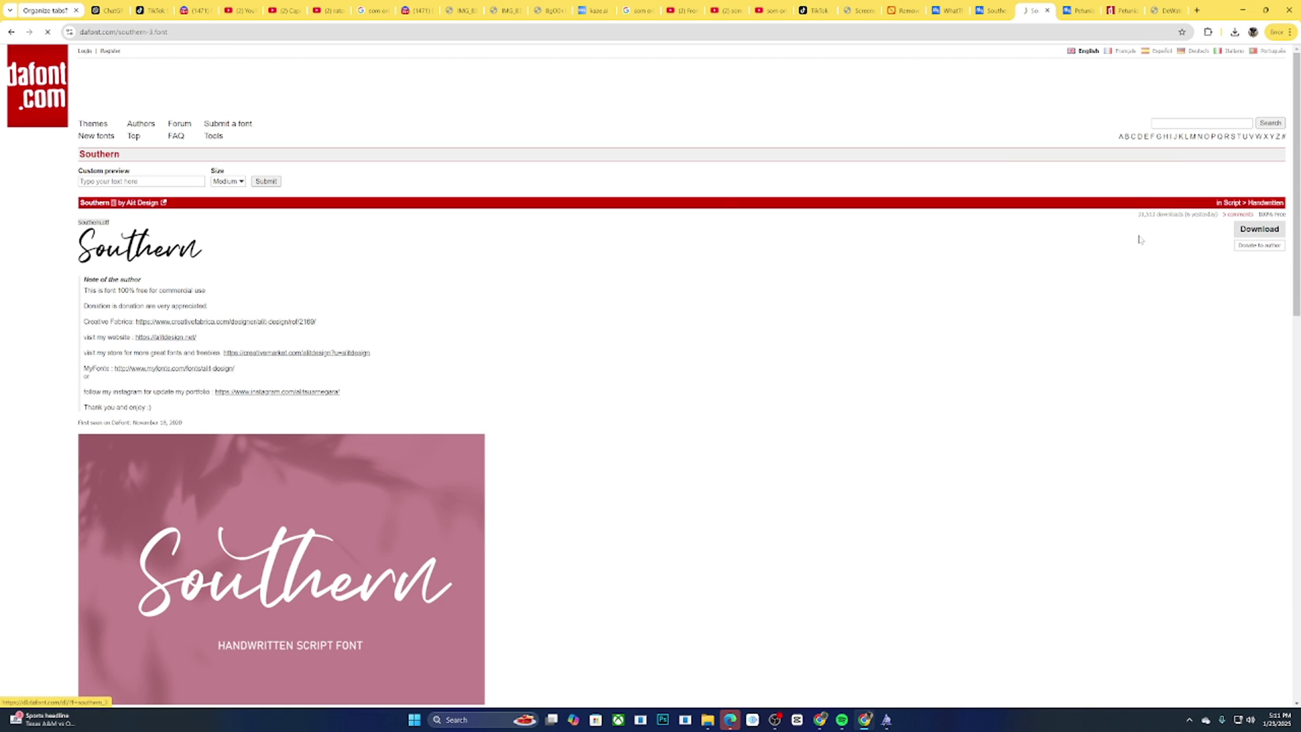
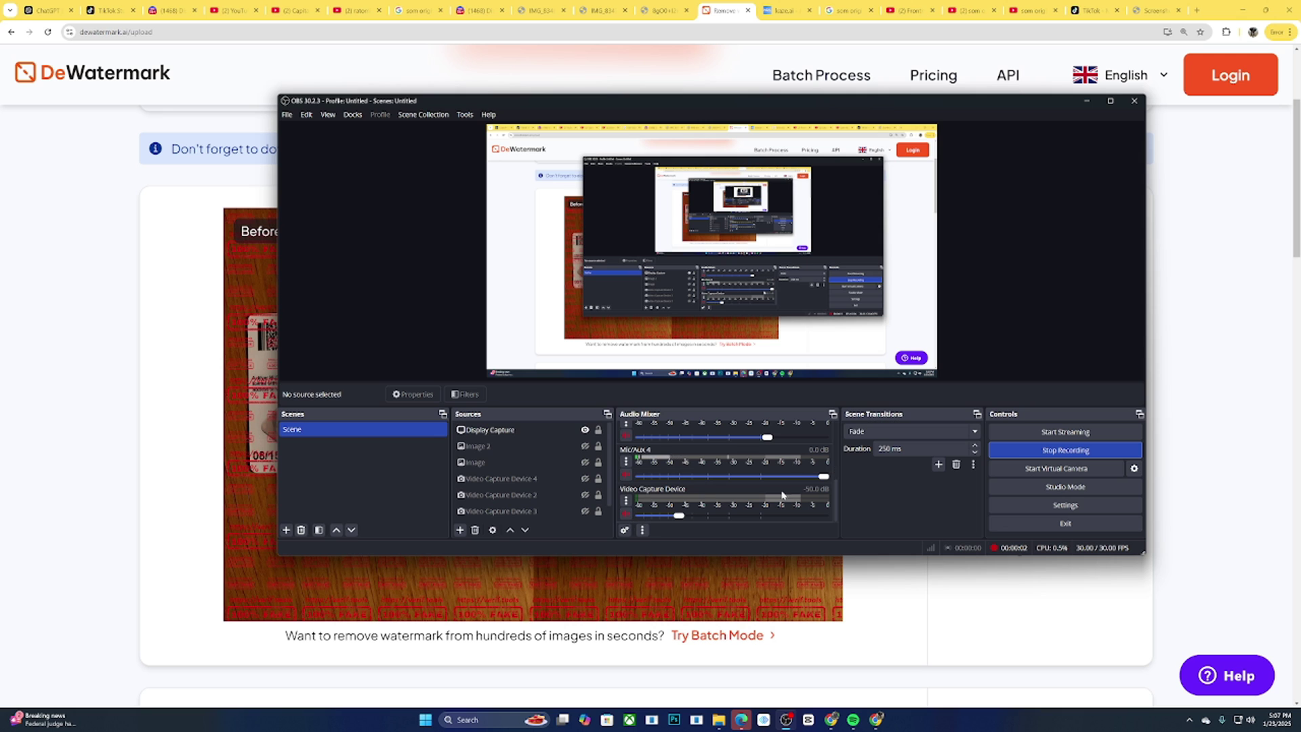
Unmute the Mic/Aux 4 audio source in OBS and return to the DeWatermark page in the browser
click(626, 474)
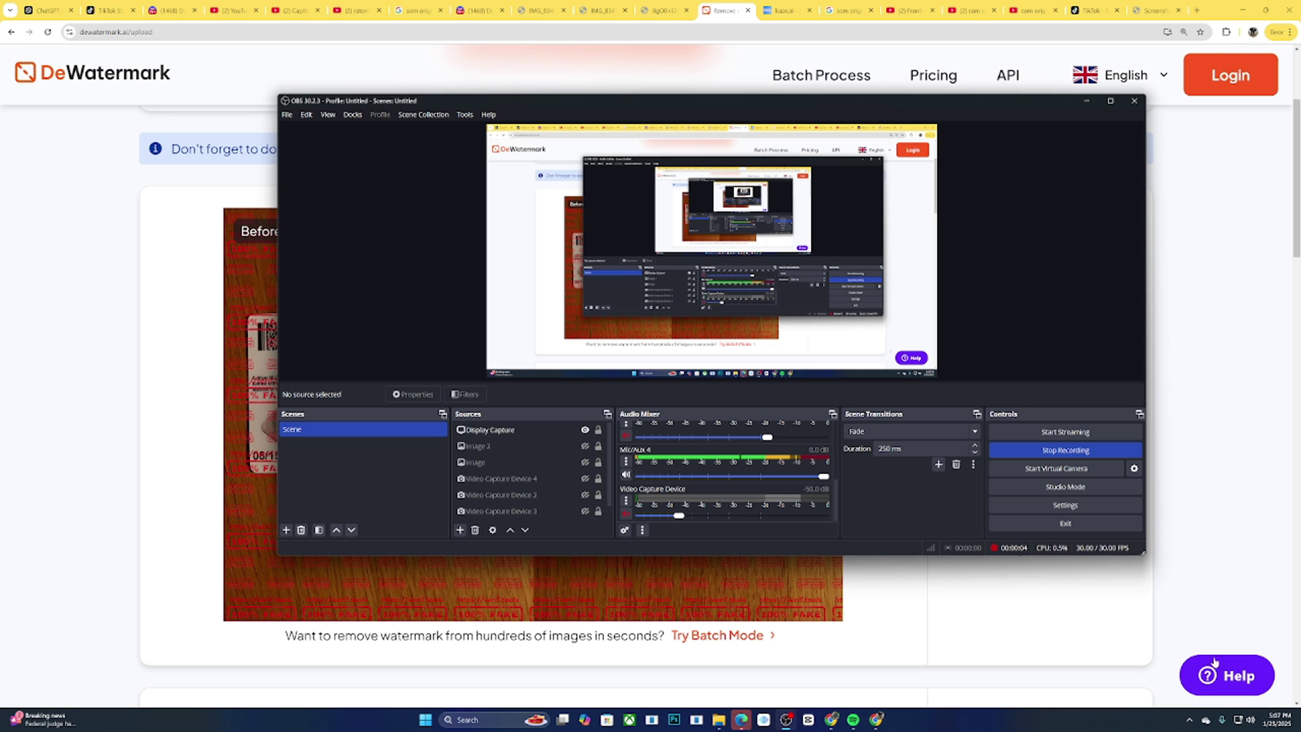
click(1228, 498)
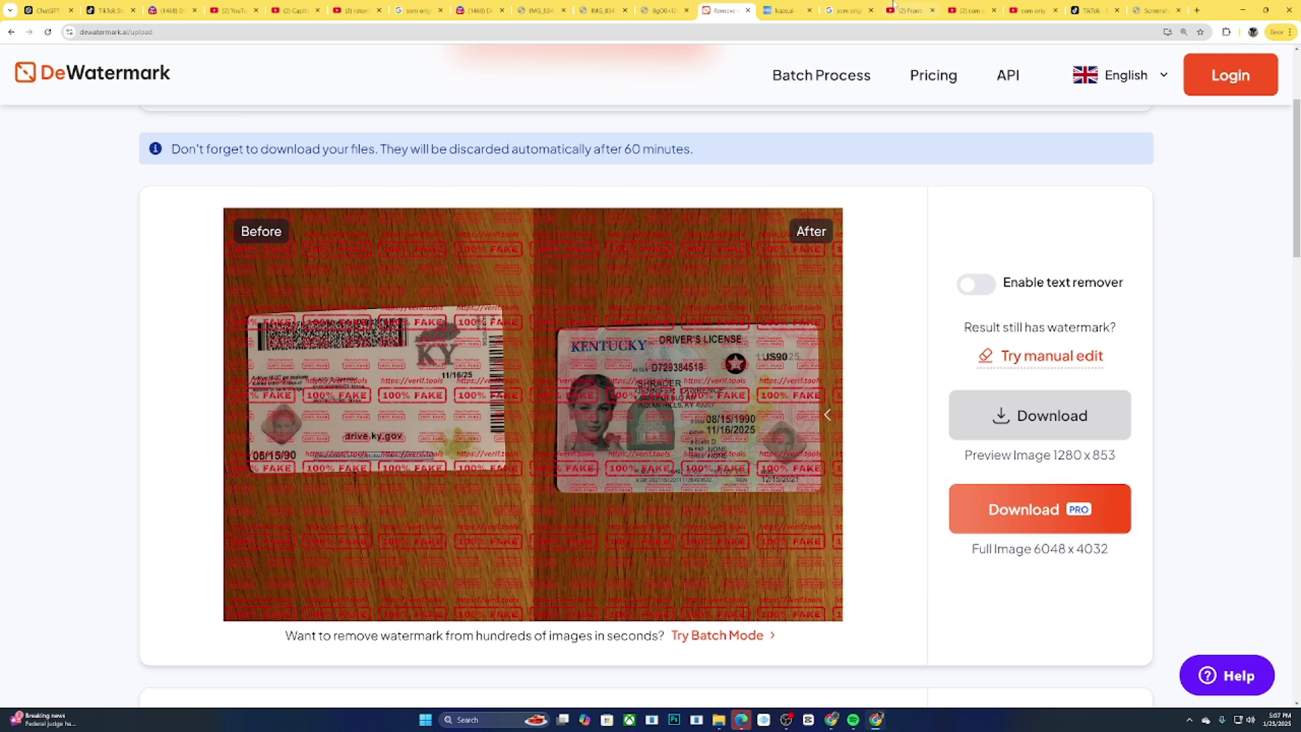
View the Kaze watermark-removal result, and compare the license image before and after watermark removal in DeWatermark
click(784, 10)
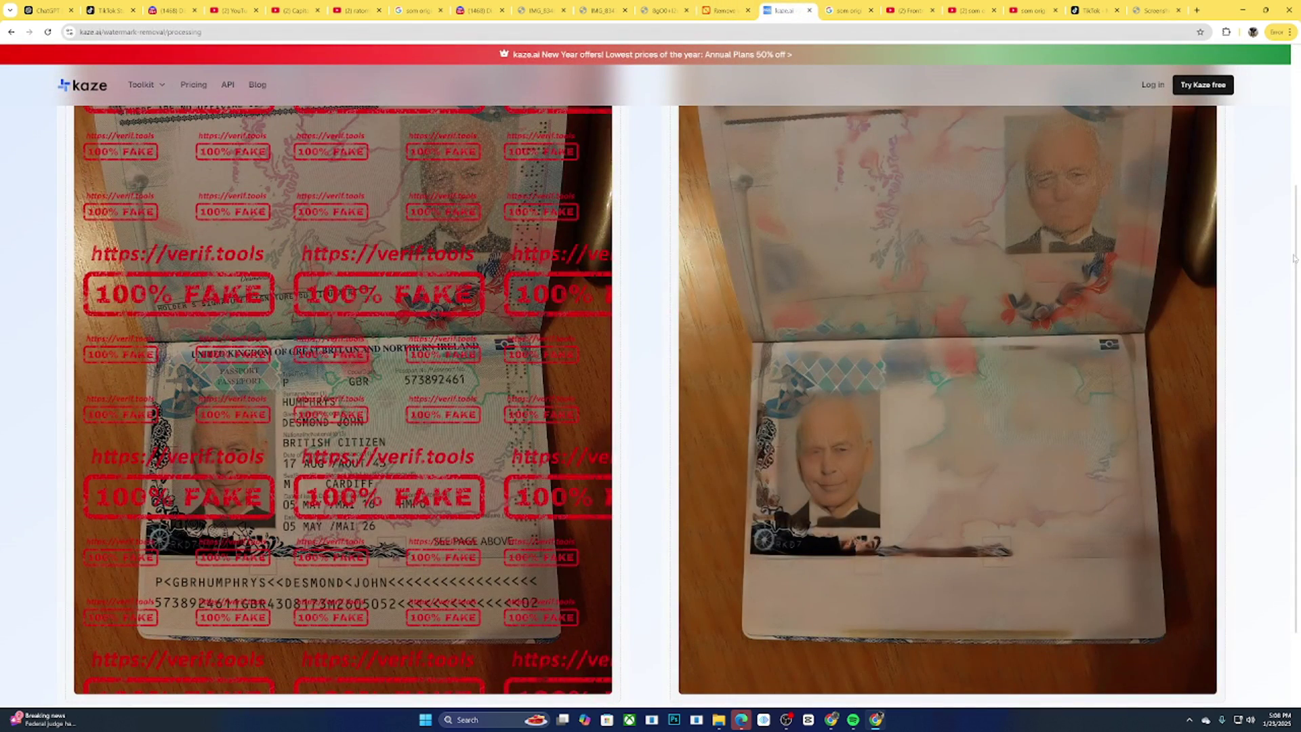
click(743, 7)
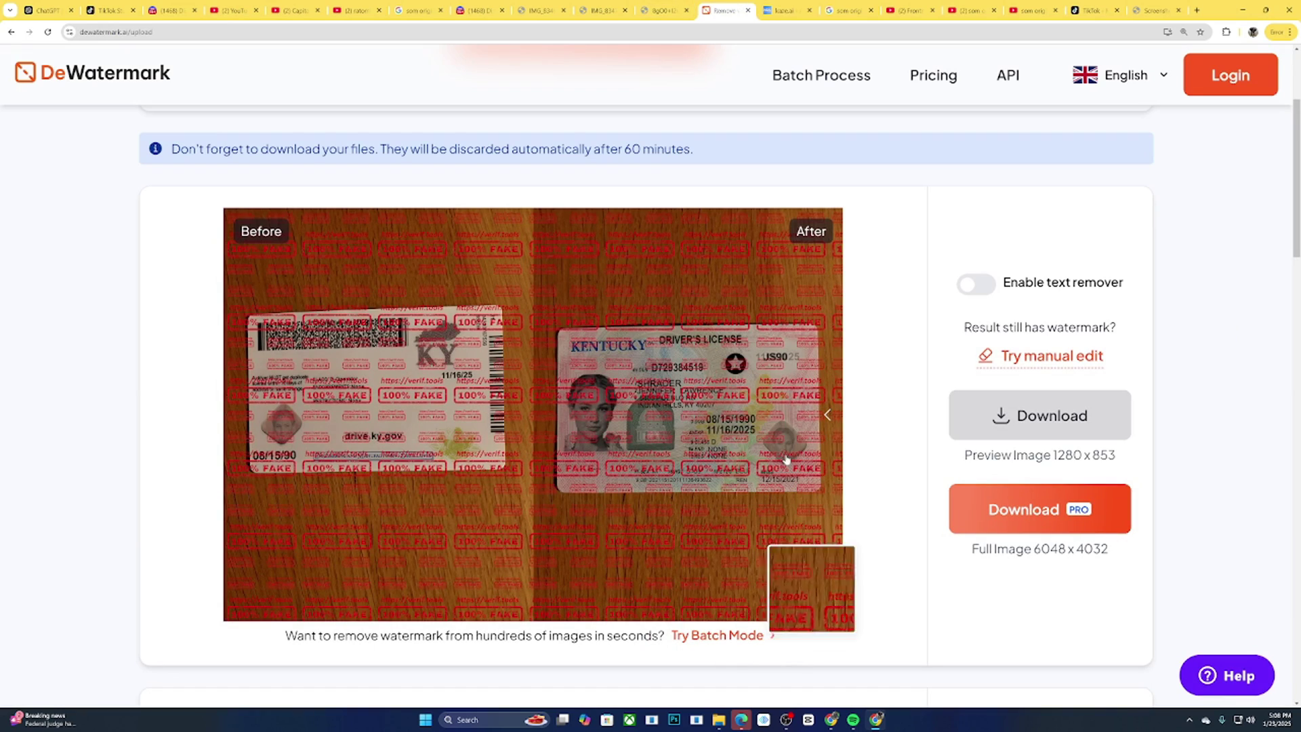
drag(836, 414, 331, 561)
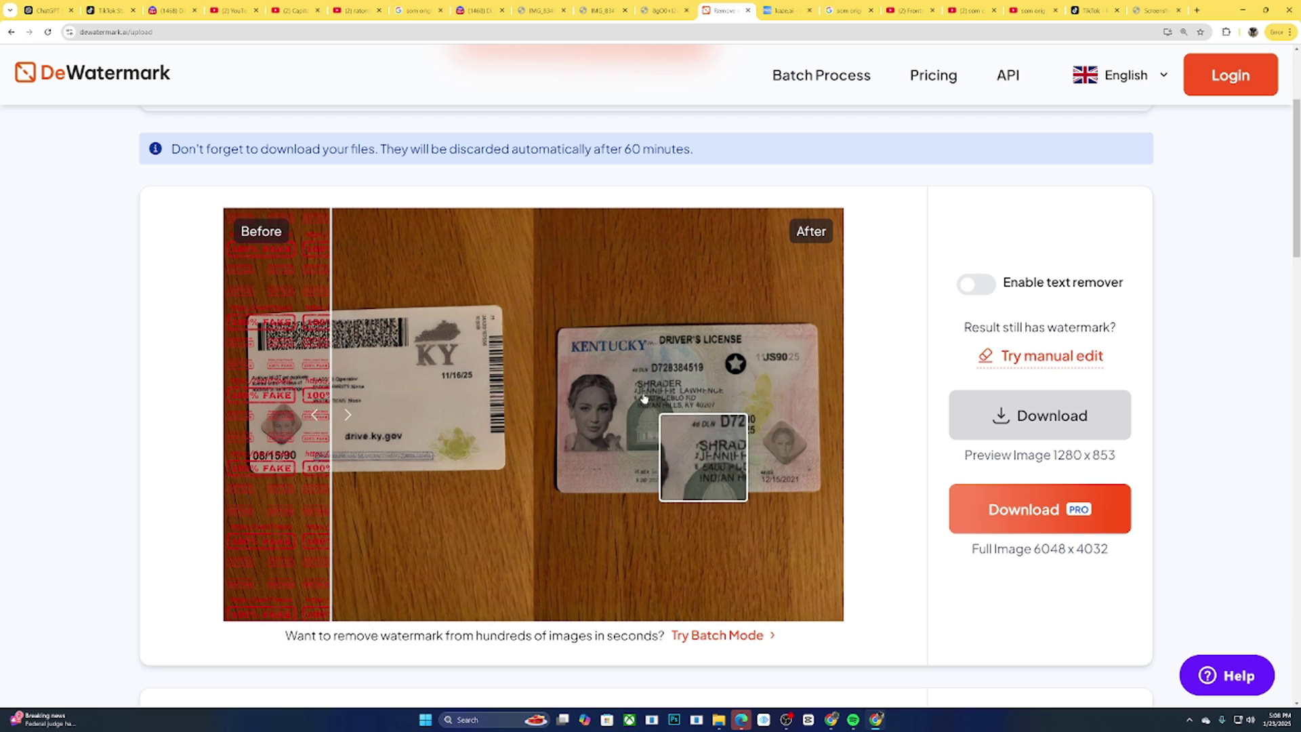
drag(321, 419, 231, 498)
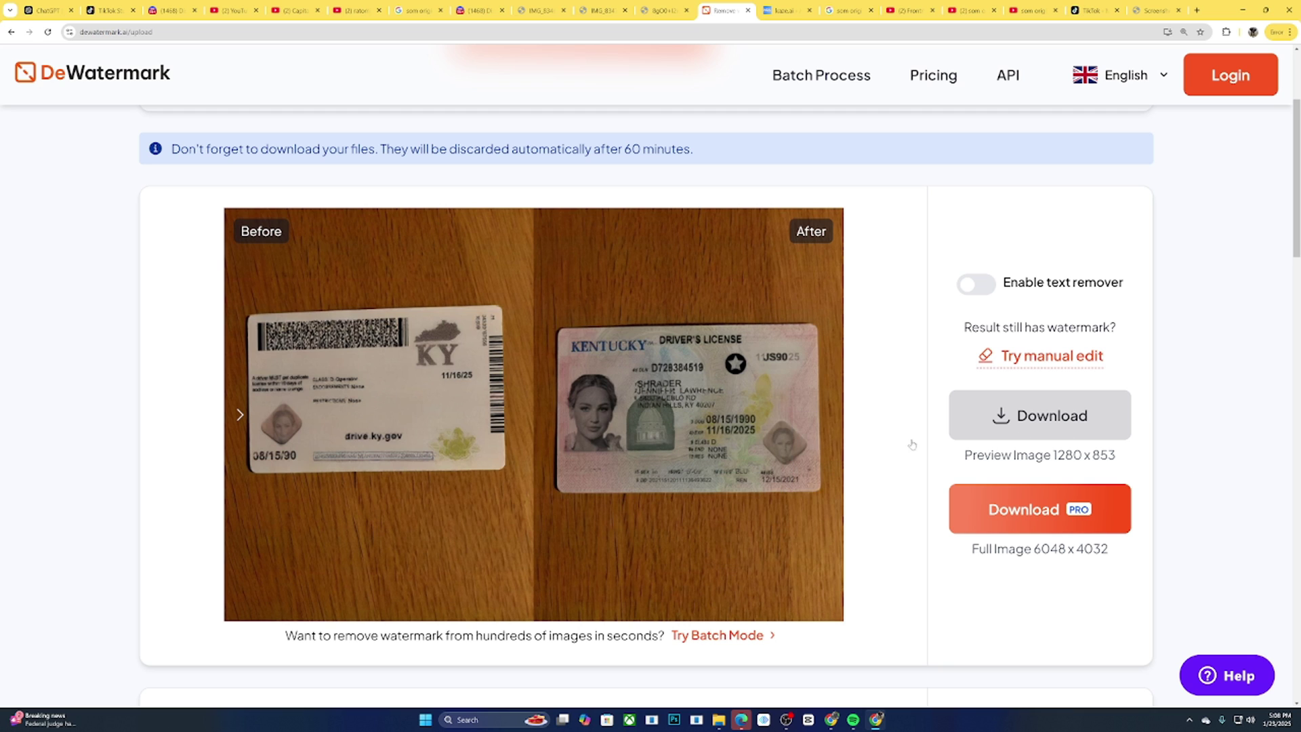
Download the 1280 x 853 preview image from DeWatermark and open the downloaded file
click(970, 431)
click(1151, 33)
click(1196, 138)
click(1050, 425)
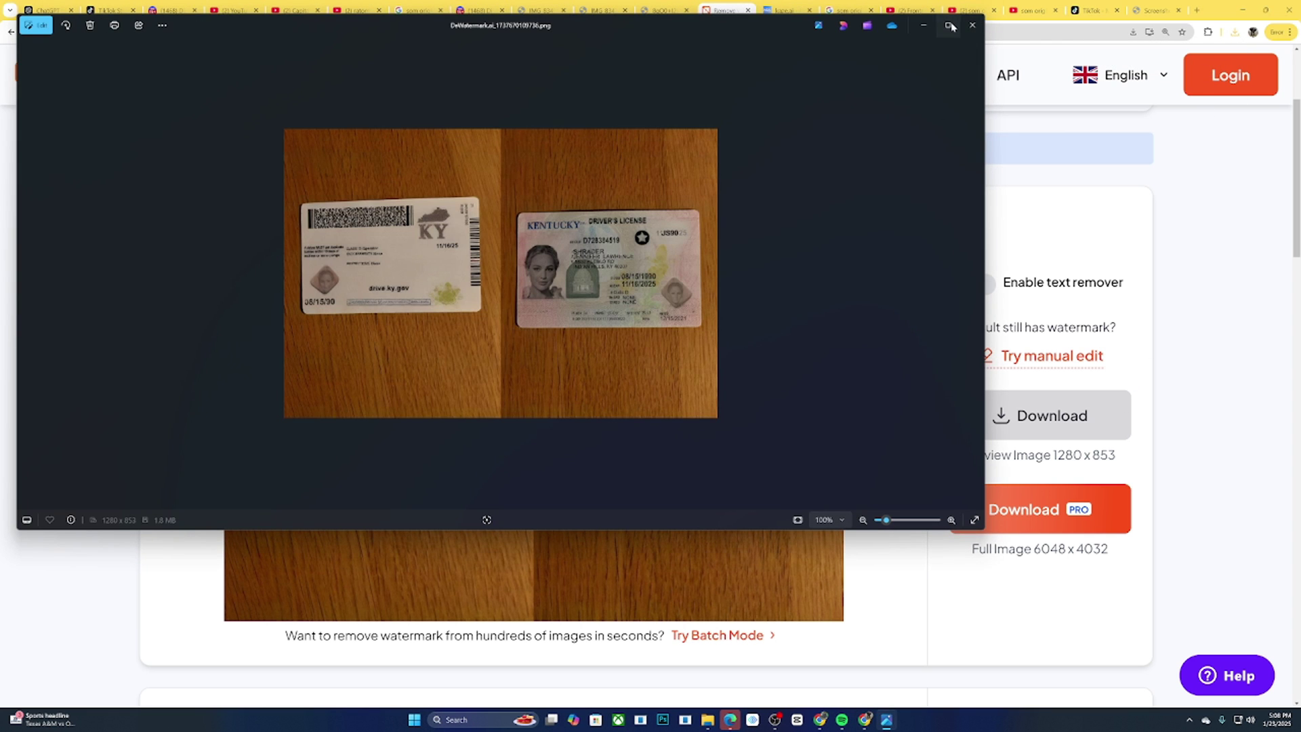
Inspect the downloaded license image enlarged in the maximized photo viewer, and close the viewer
click(949, 26)
drag(1203, 698, 1220, 697)
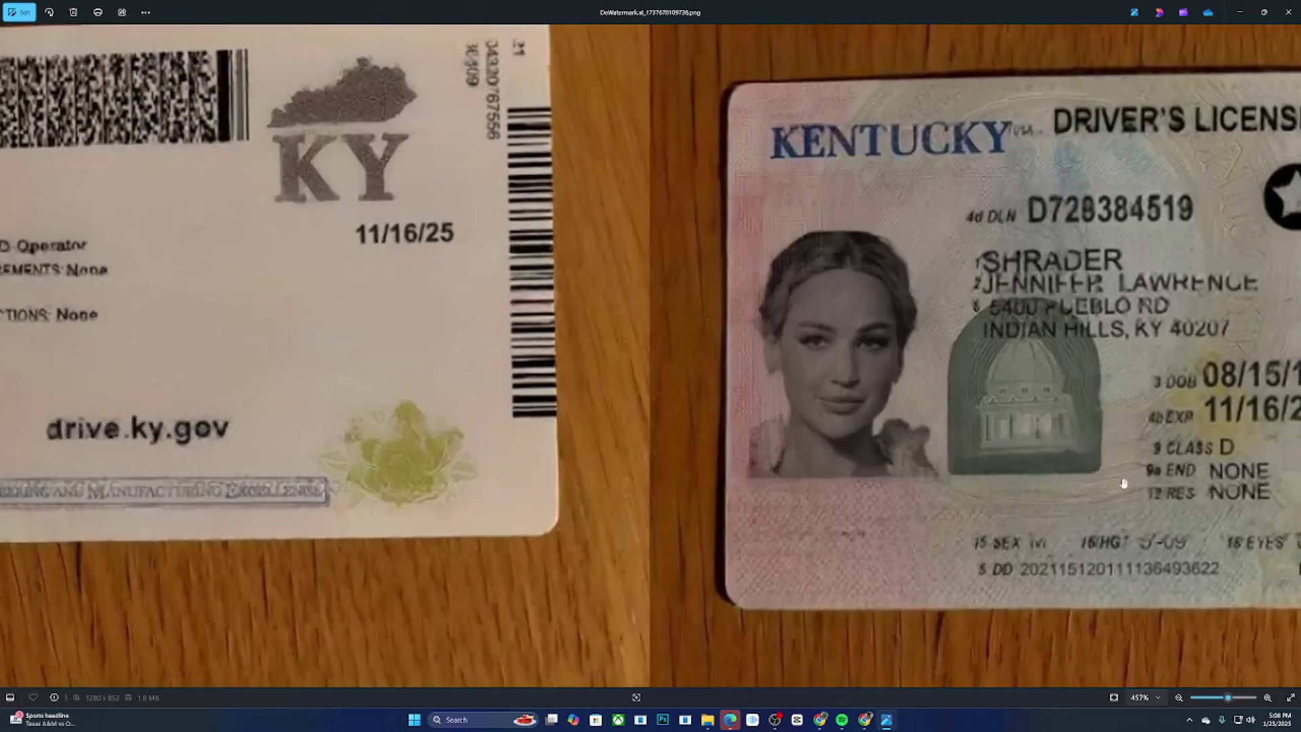
scroll(1045, 631, up, 2)
scroll(981, 471, down, 2)
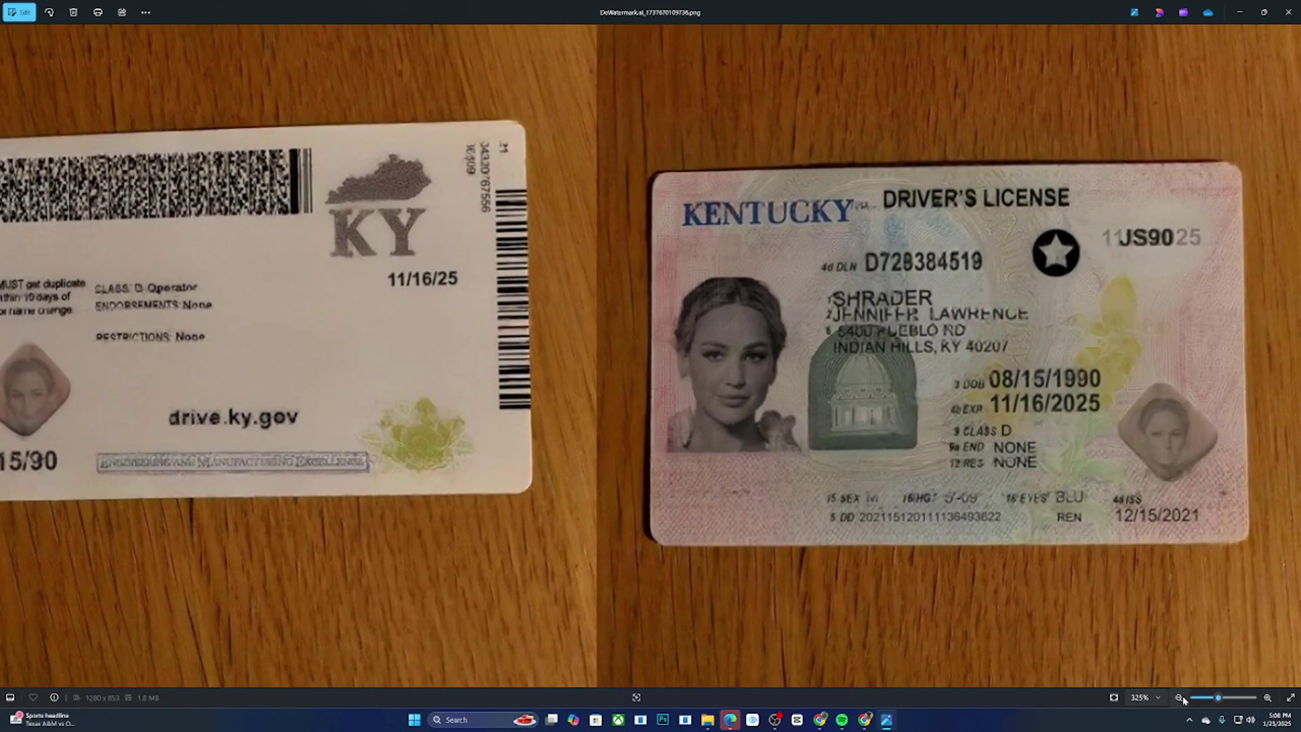
click(1179, 698)
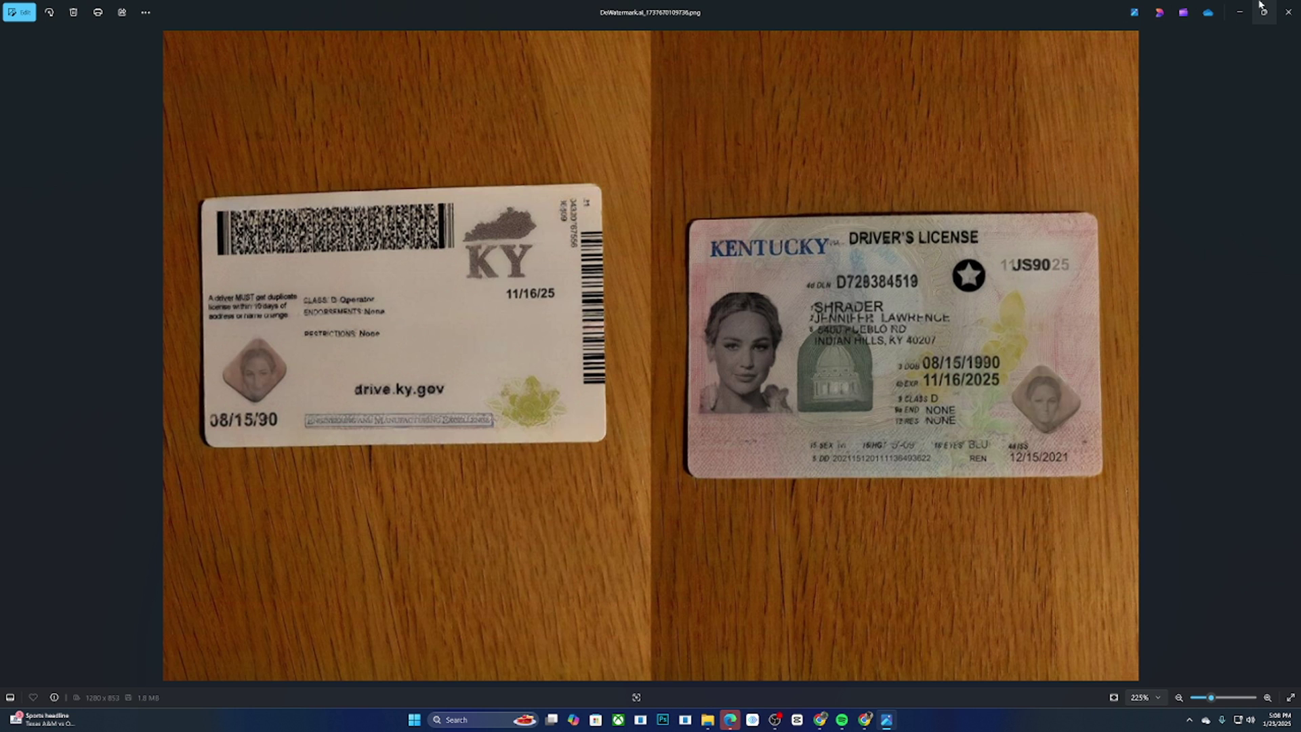
click(1287, 11)
Check the recording in OBS, return to the browser, and move the DeWatermark tab to the end of the open tabs
click(789, 721)
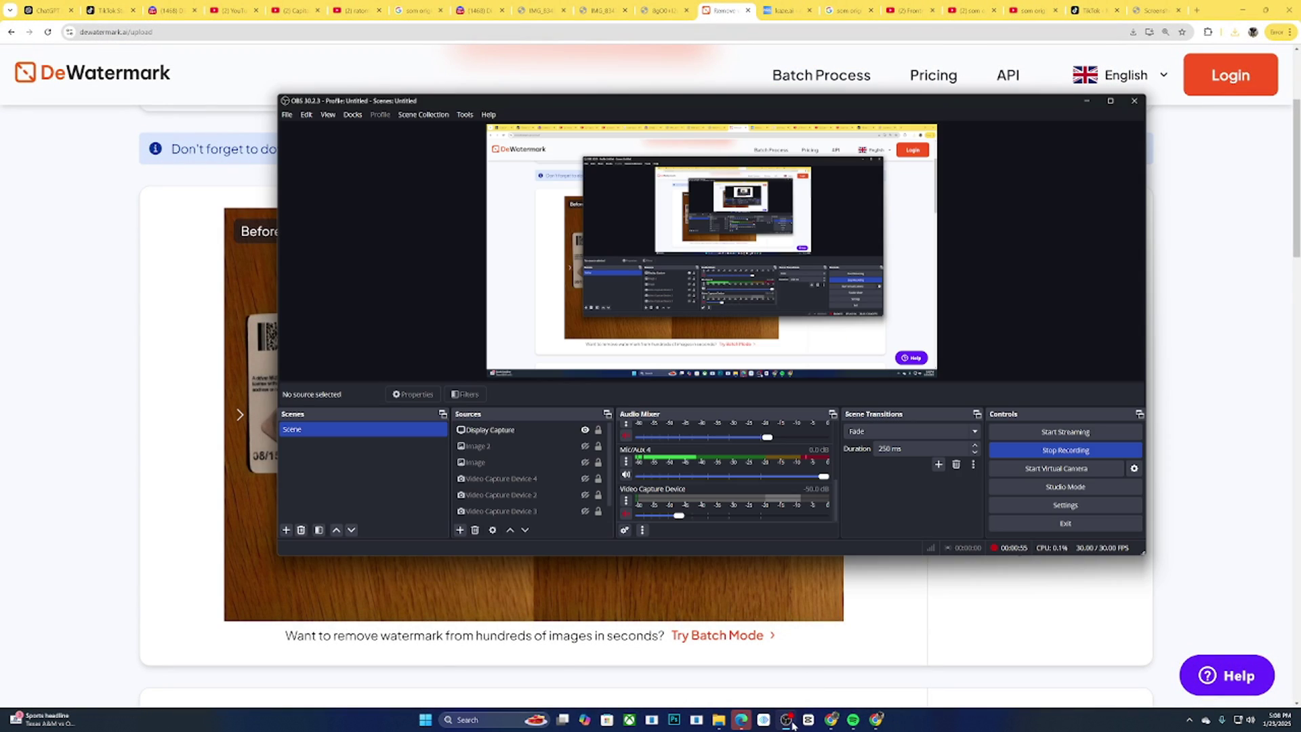
click(1196, 376)
drag(715, 4, 1159, 4)
Search the web in a new tab for "whatisthsifont" and open the WhatTheFont Font Finder page on MyFonts
click(1197, 10)
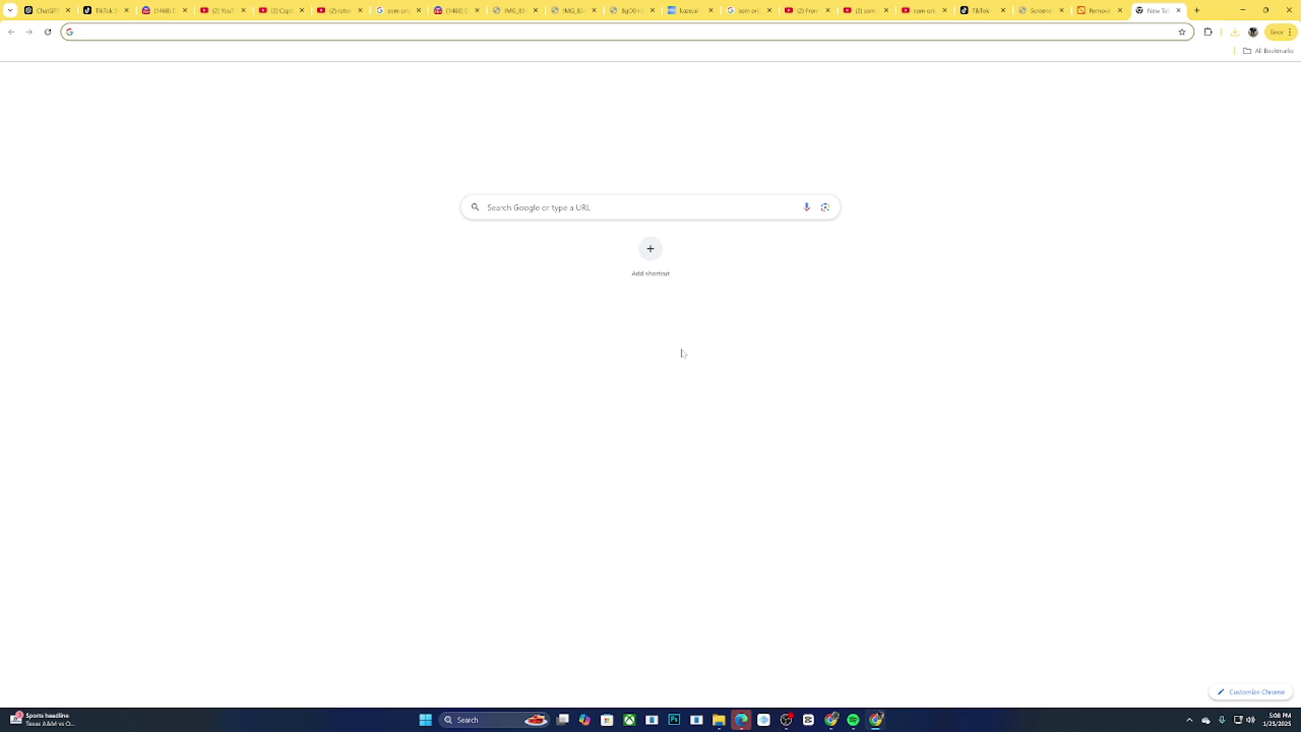
click(576, 207)
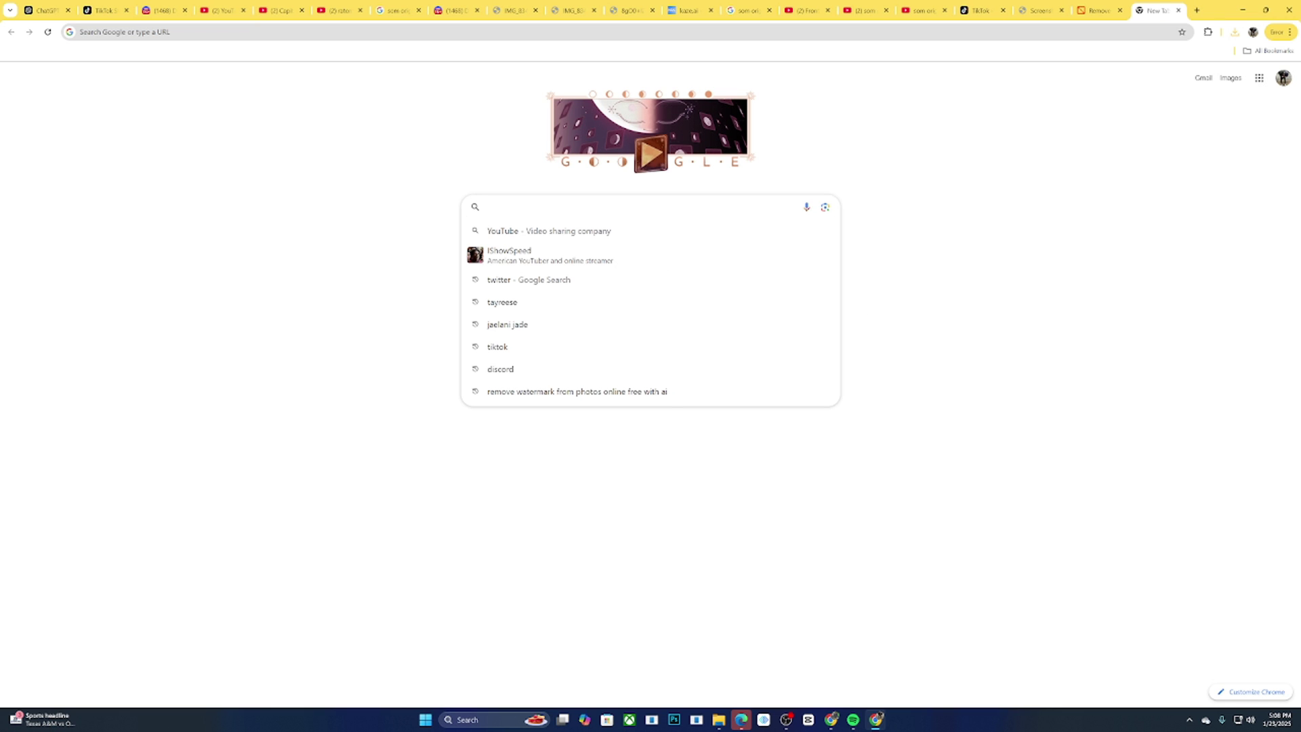
text(what)
key(BackSpace)
key(BackSpace)
key(BackSpace)
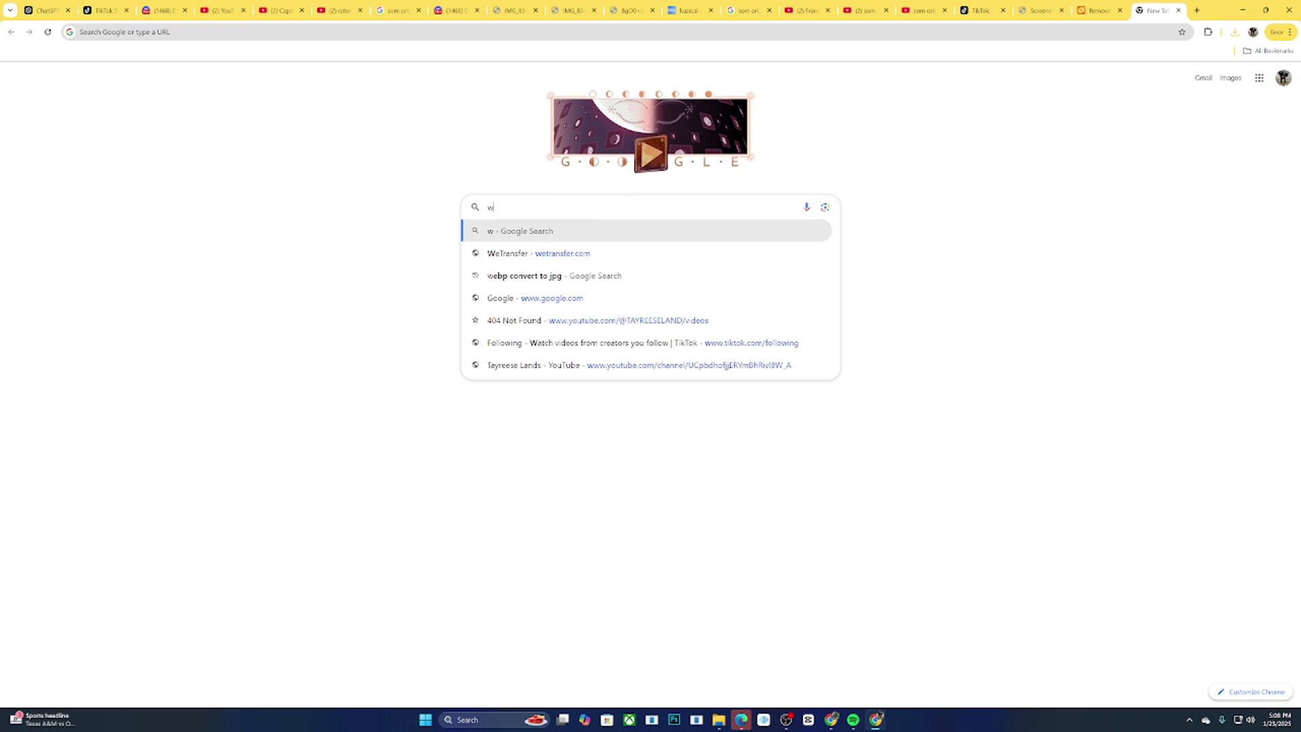
text(hatisthsifo)
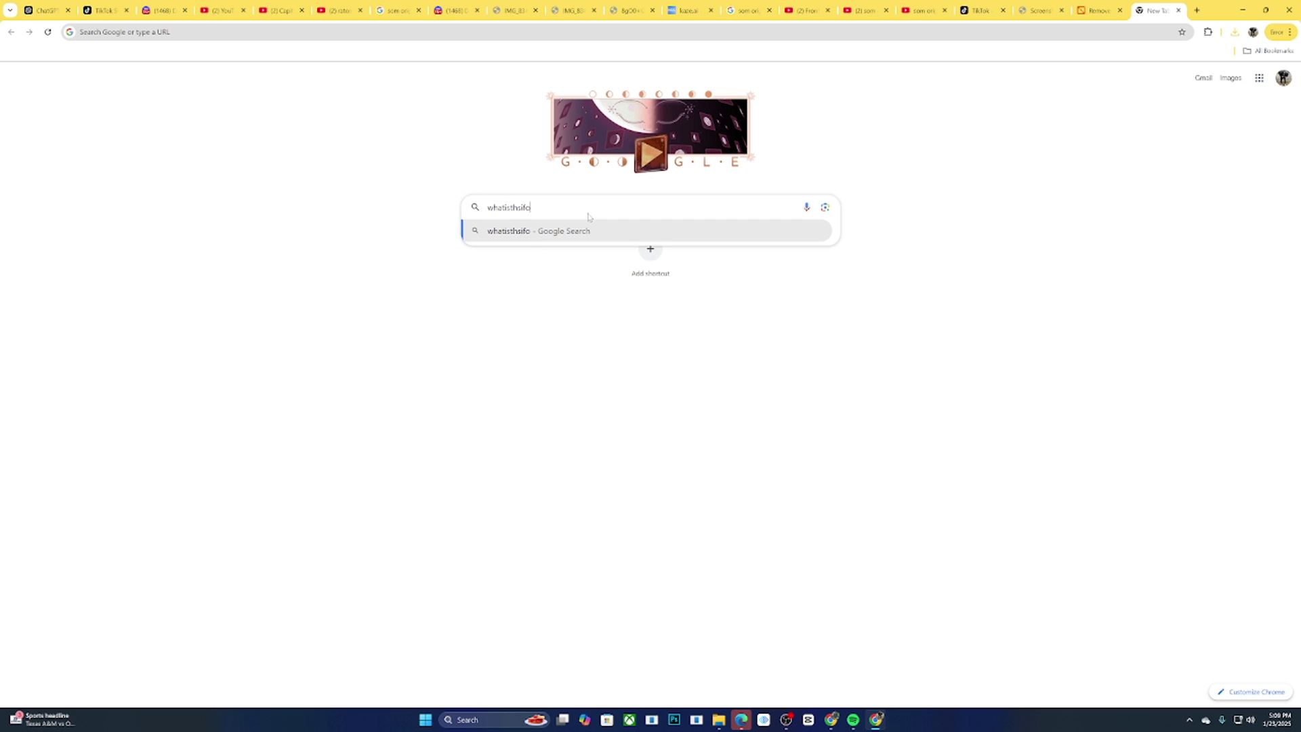
text(nt)
key(Return)
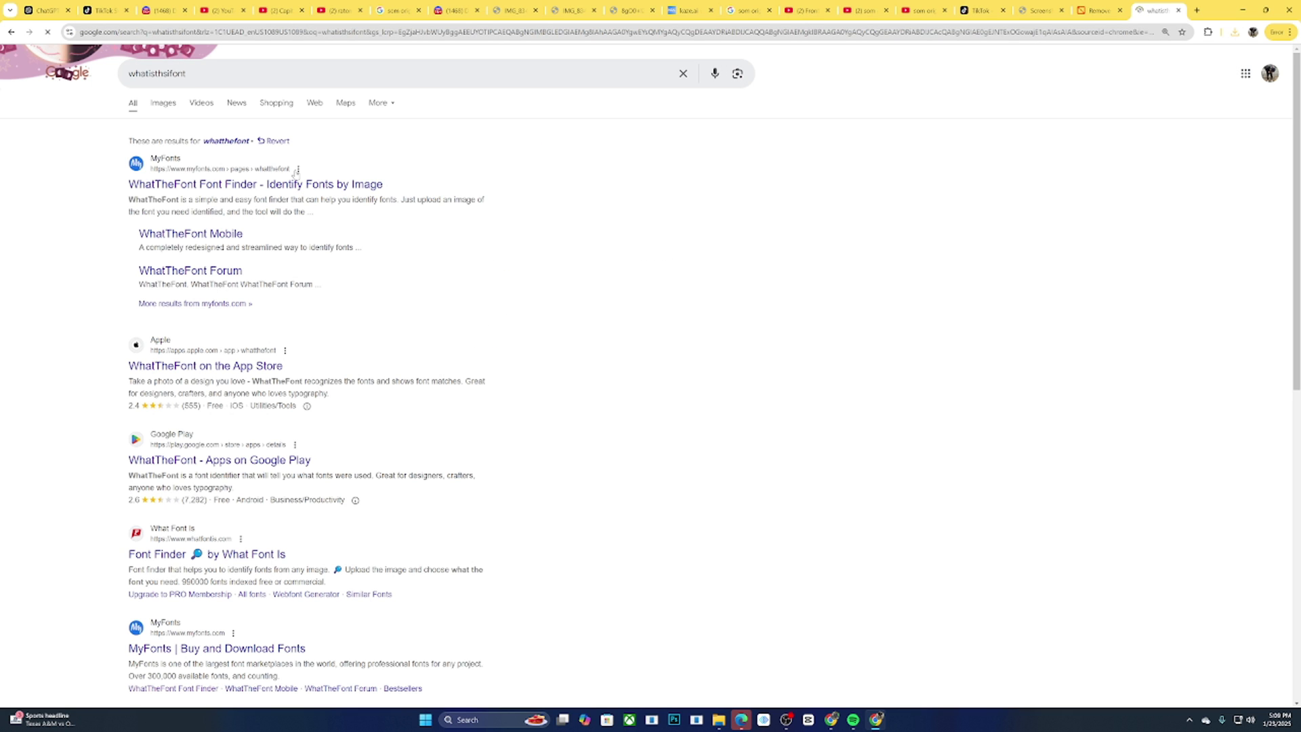
click(268, 187)
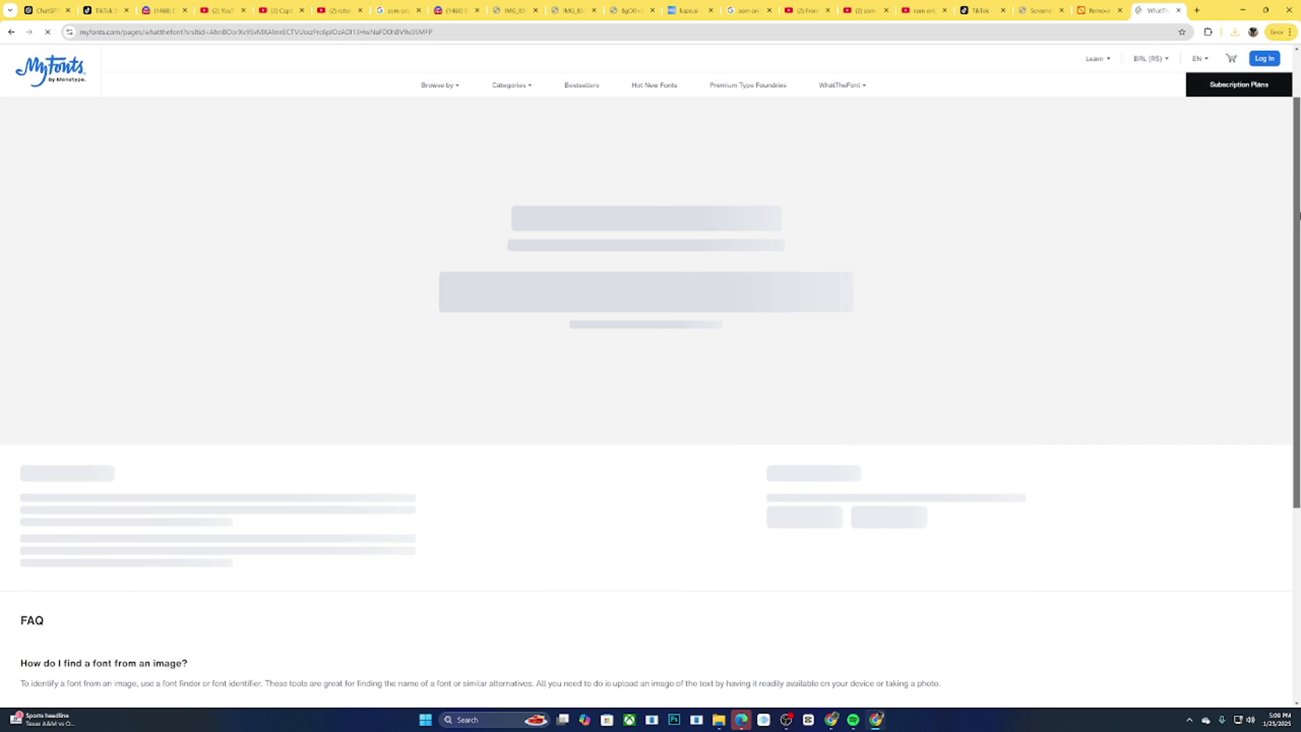
Accept the MyFonts cookies and try to upload an image from the Downloads folder to WhatTheFont
scroll(956, 235, down, 1)
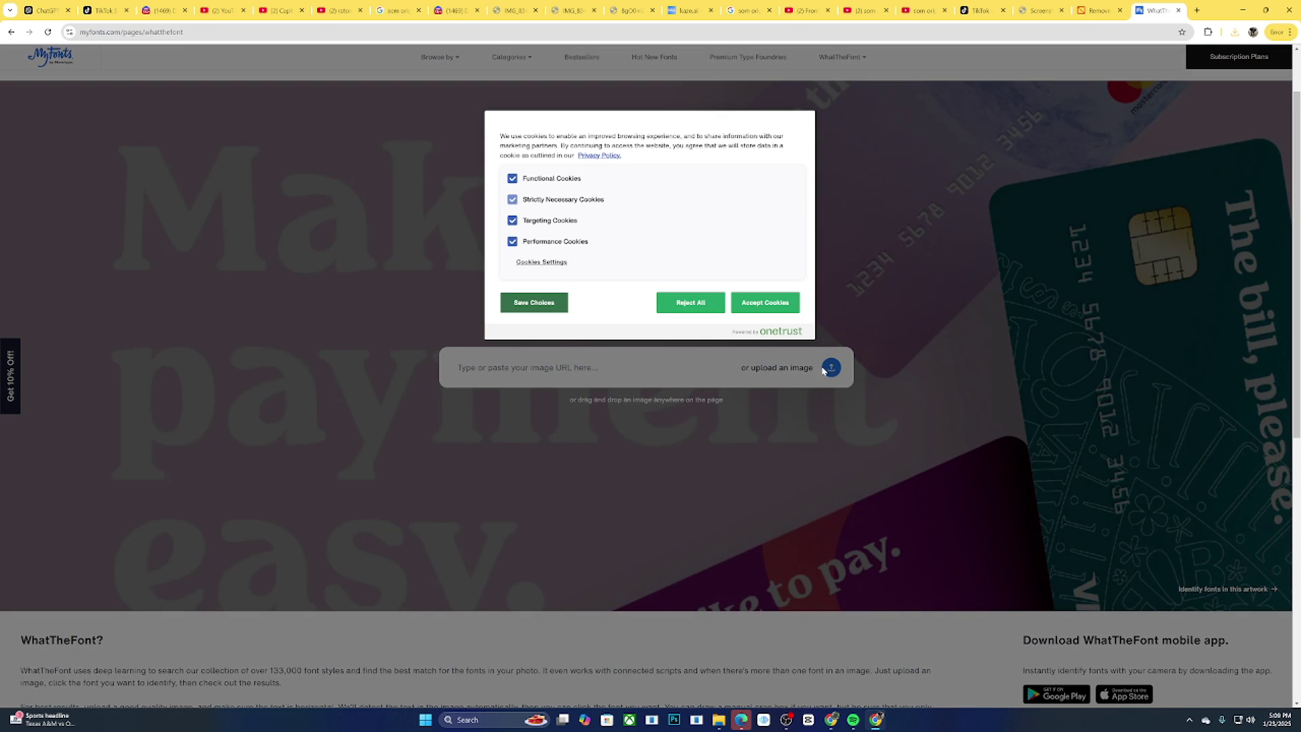
click(780, 306)
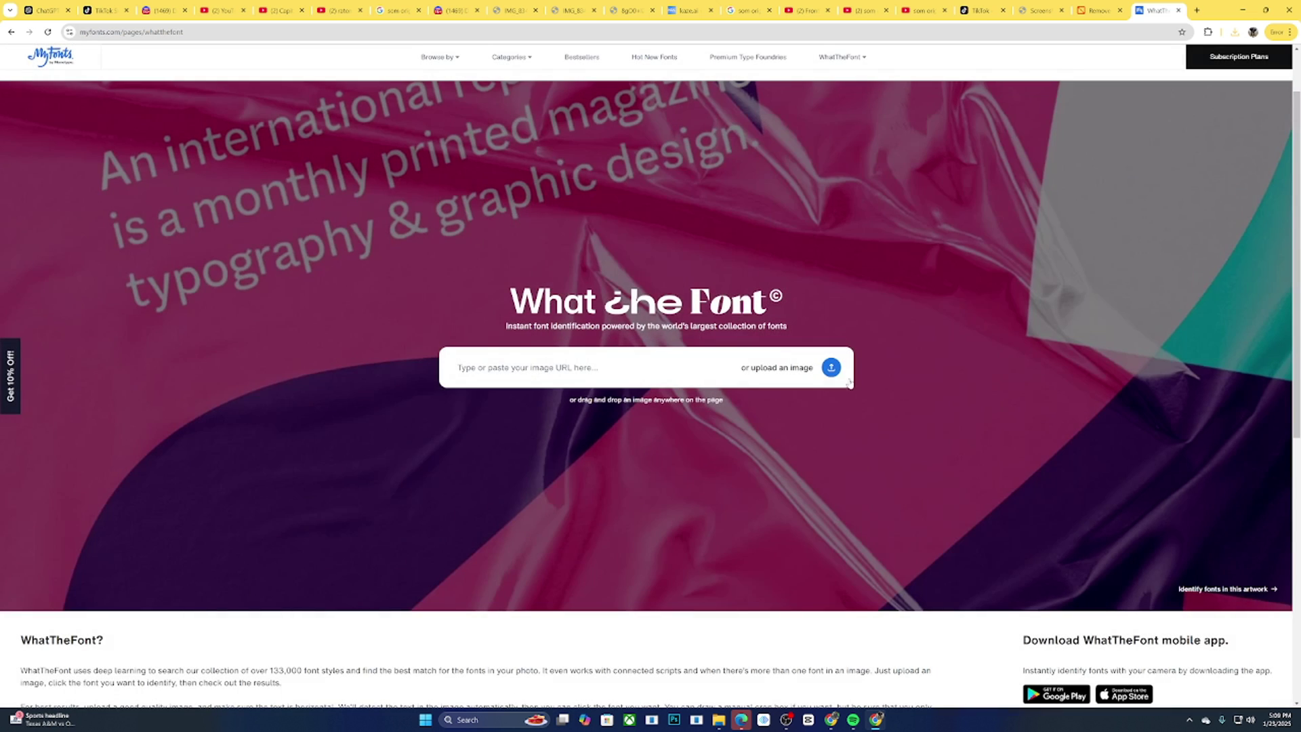
click(837, 369)
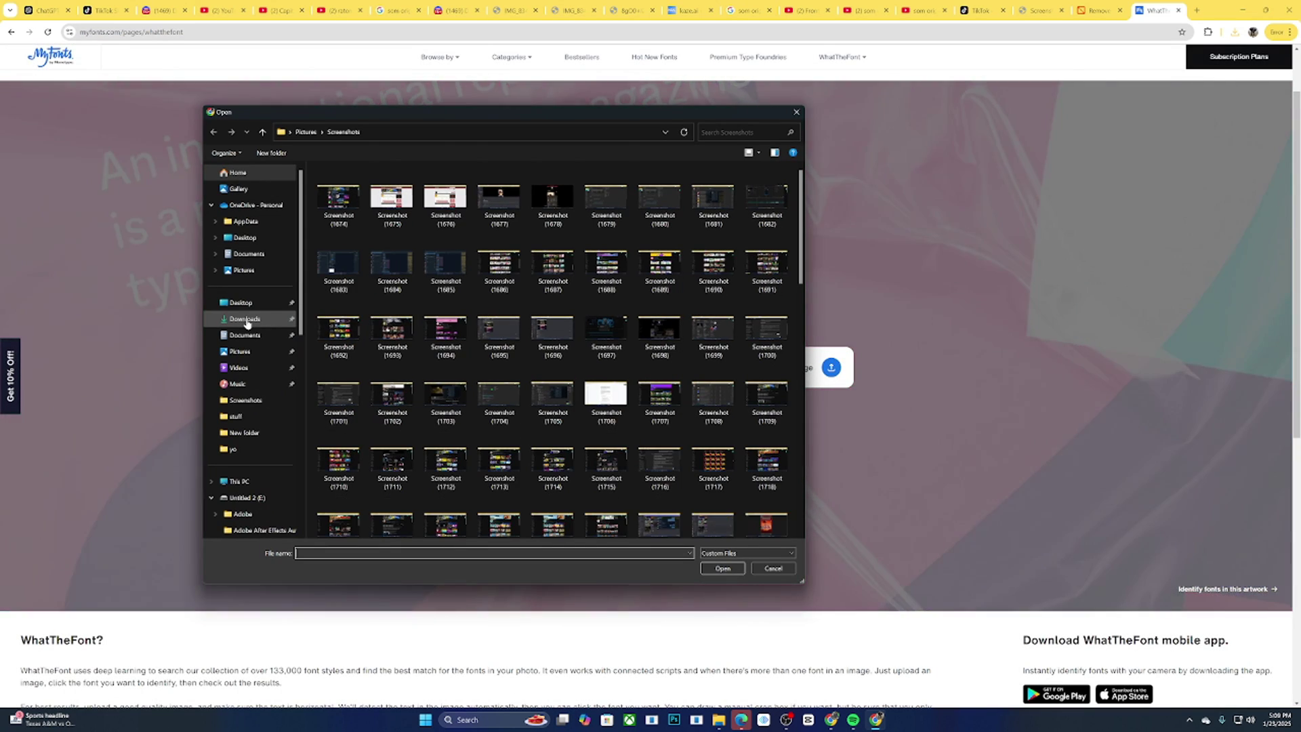
click(245, 319)
double_click(359, 198)
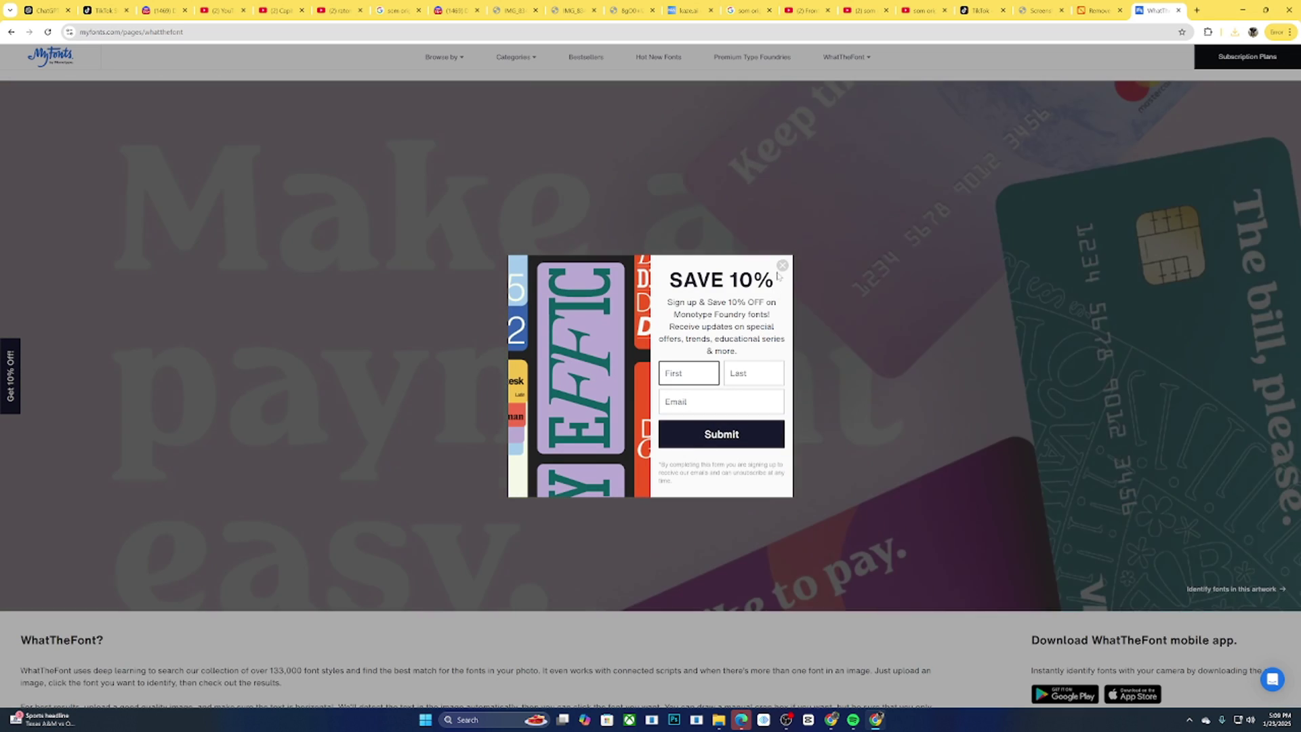
click(779, 269)
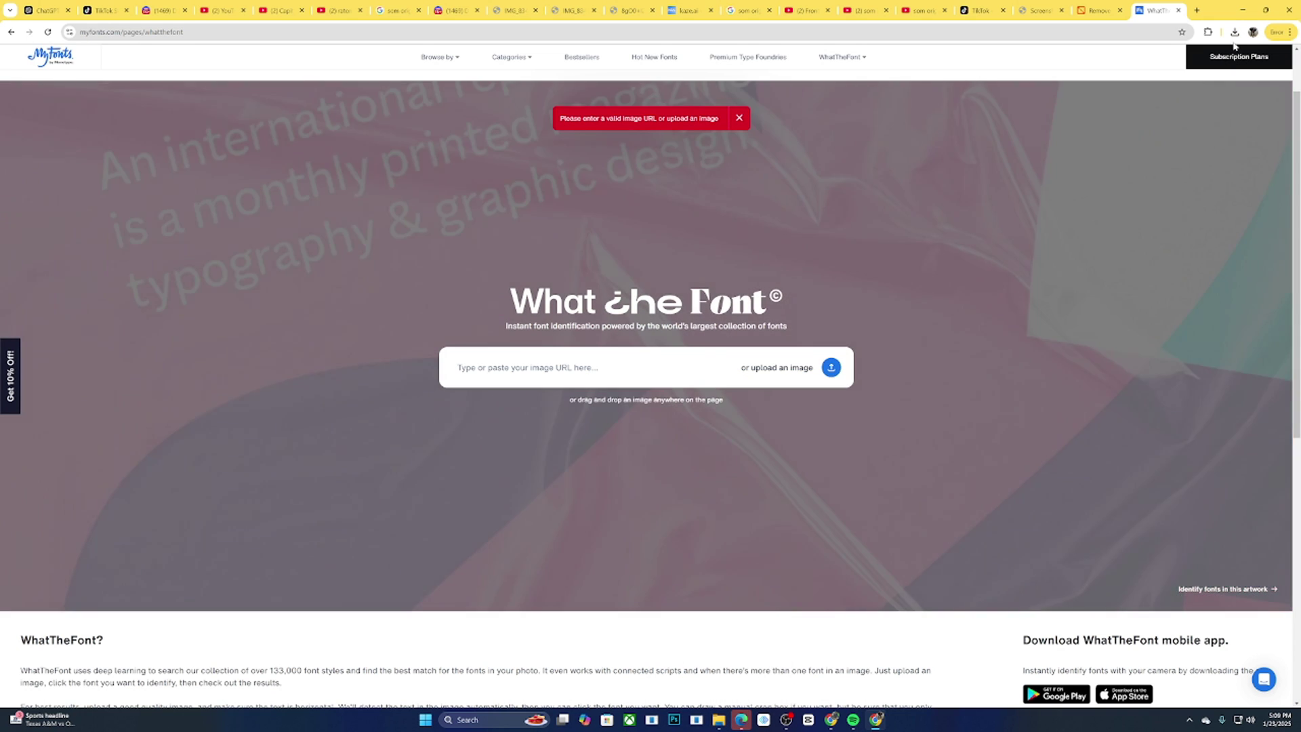
Load the downloaded DeWatermark license image into WhatTheFont from the browser's recent downloads, and return to the WhatTheFont tab
click(1235, 31)
drag(1165, 76, 597, 348)
click(1117, 5)
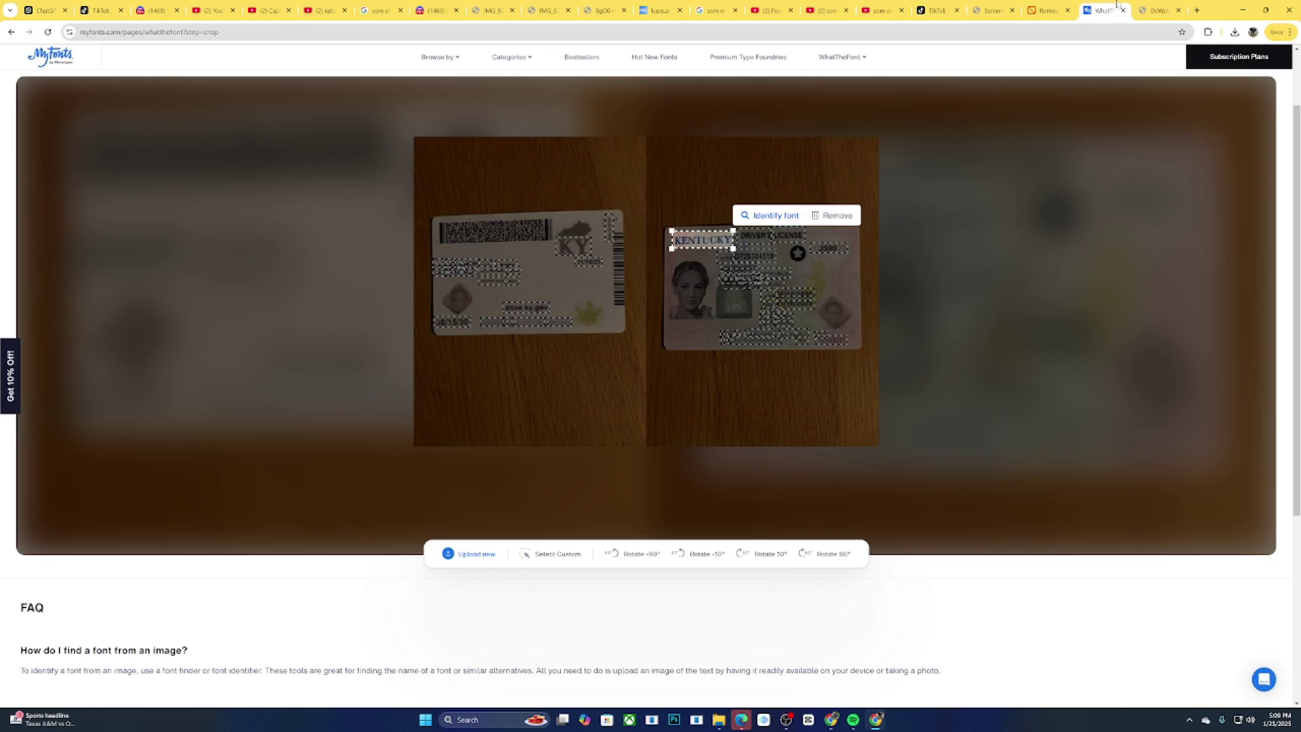
Frame the license number line on the card's front in WhatTheFont and identify its font
drag(726, 249, 764, 340)
drag(685, 317, 764, 258)
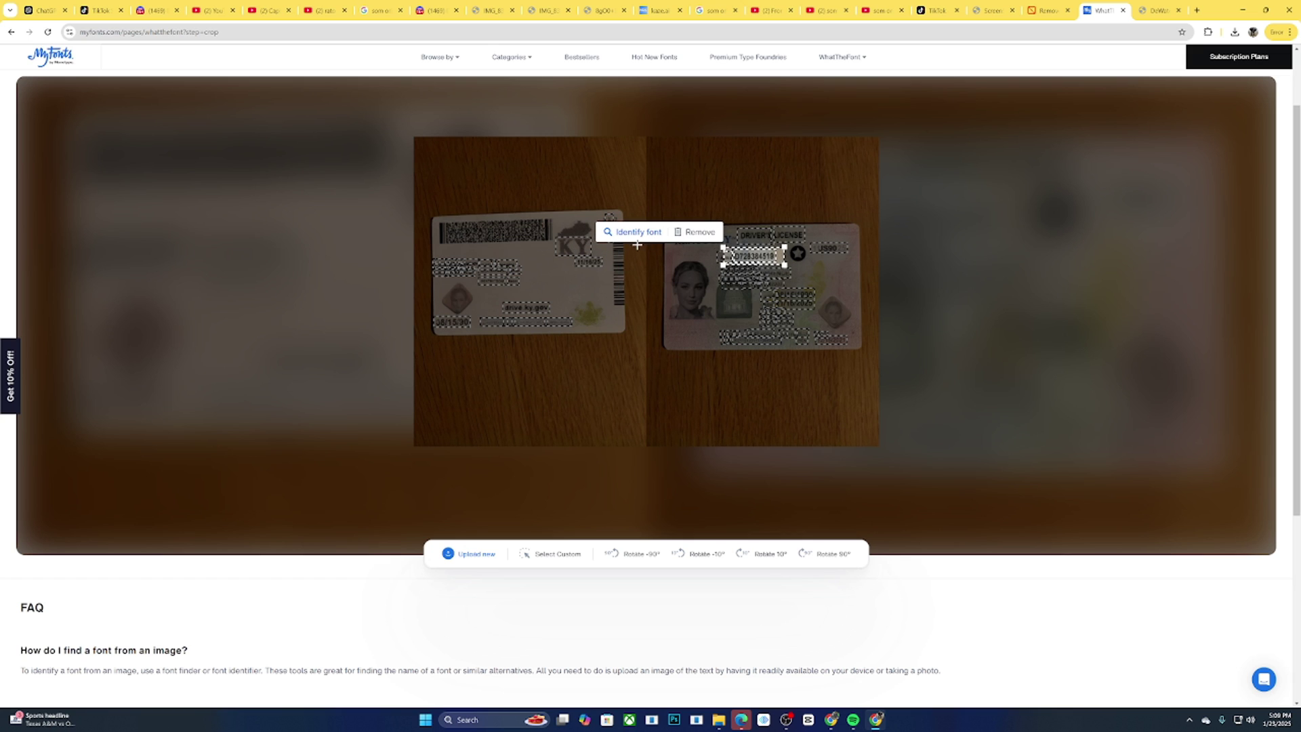
click(628, 235)
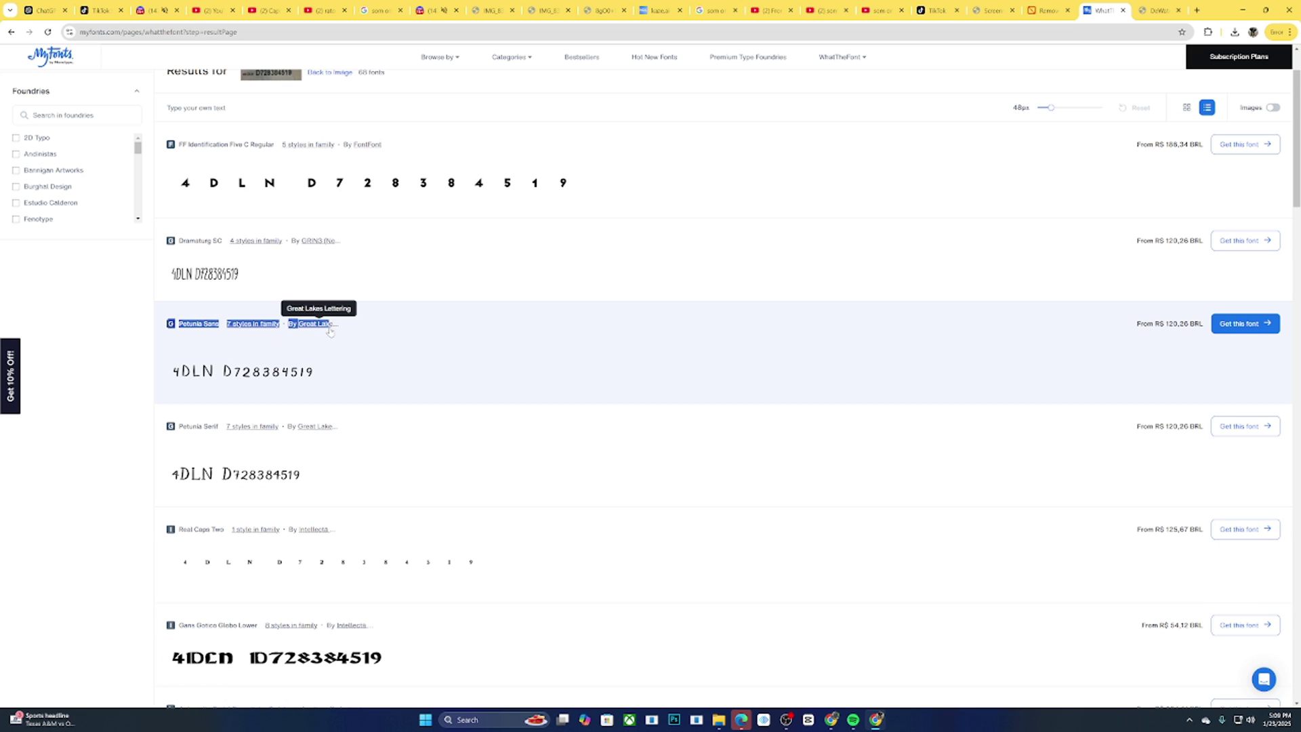
Open the Petunia Sans font page from the matches and search Google for the font's name
click(201, 324)
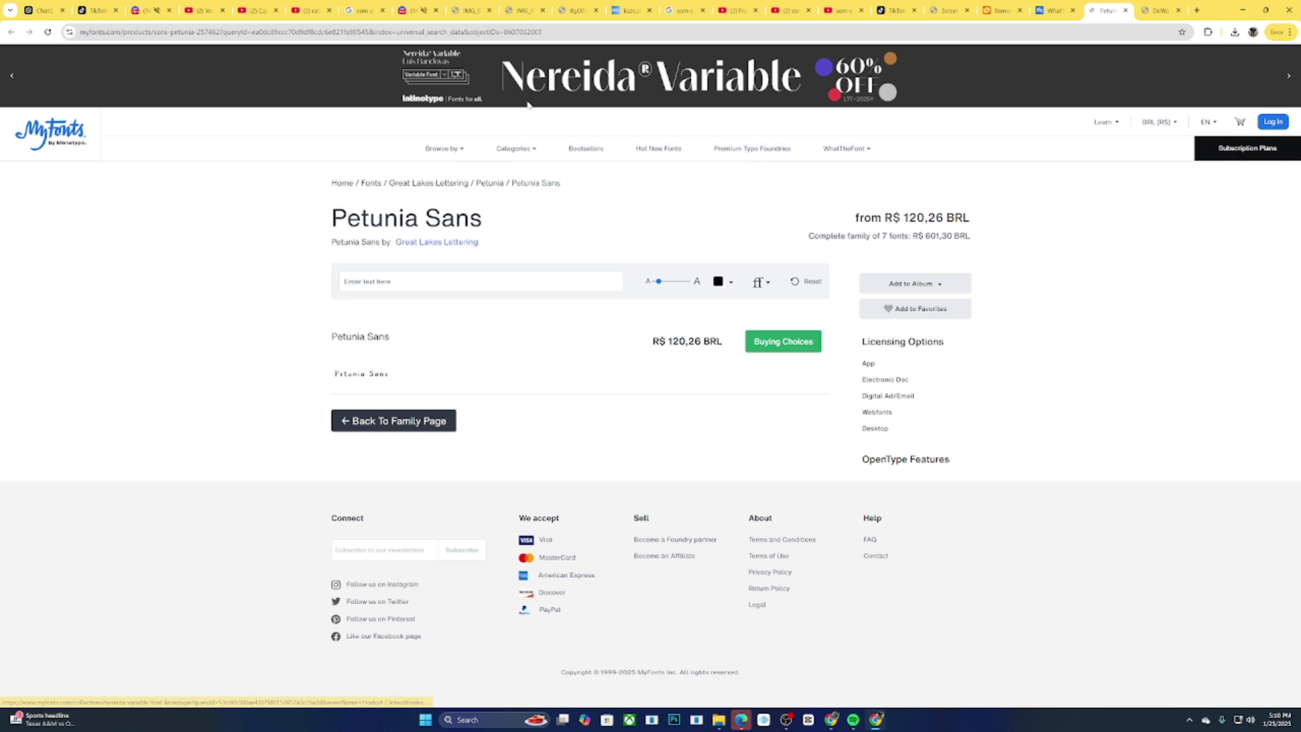
drag(327, 219, 511, 224)
right_click(430, 220)
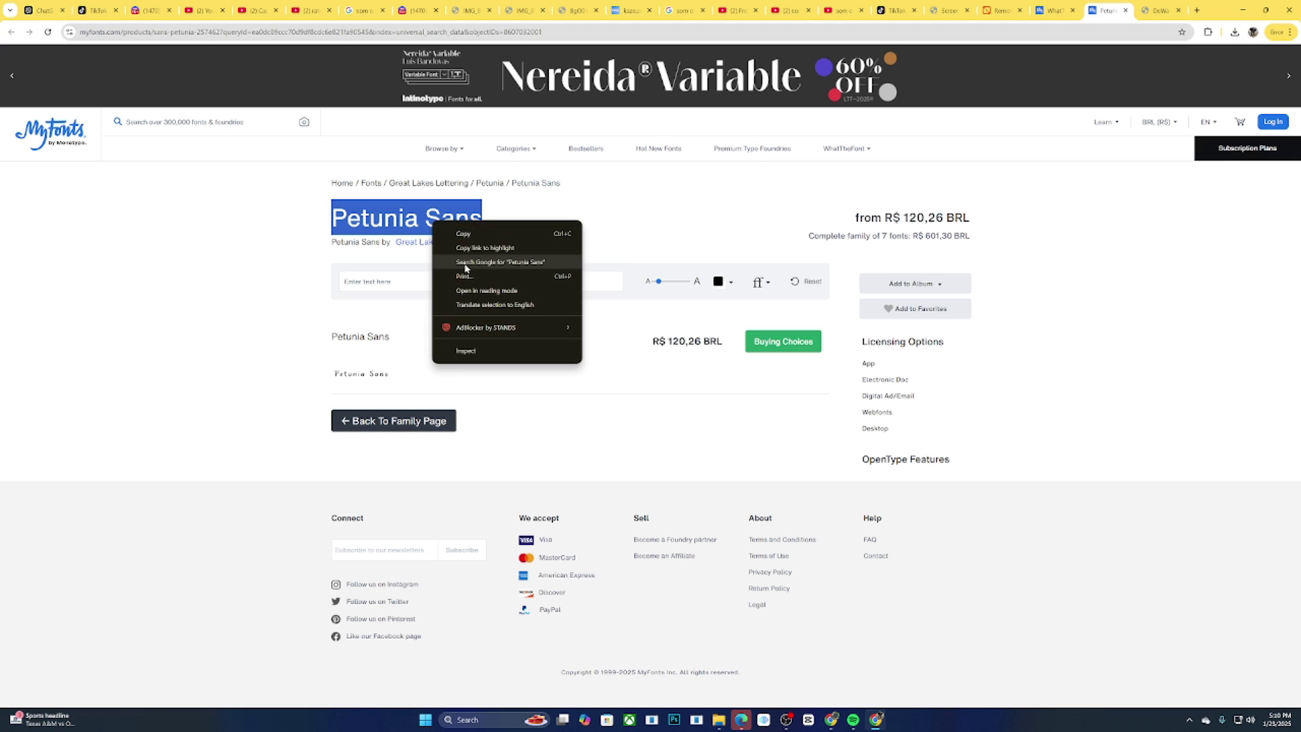
click(475, 258)
Search for "petunia sans font free download" and open the Petunia page on Font.Download
click(258, 76)
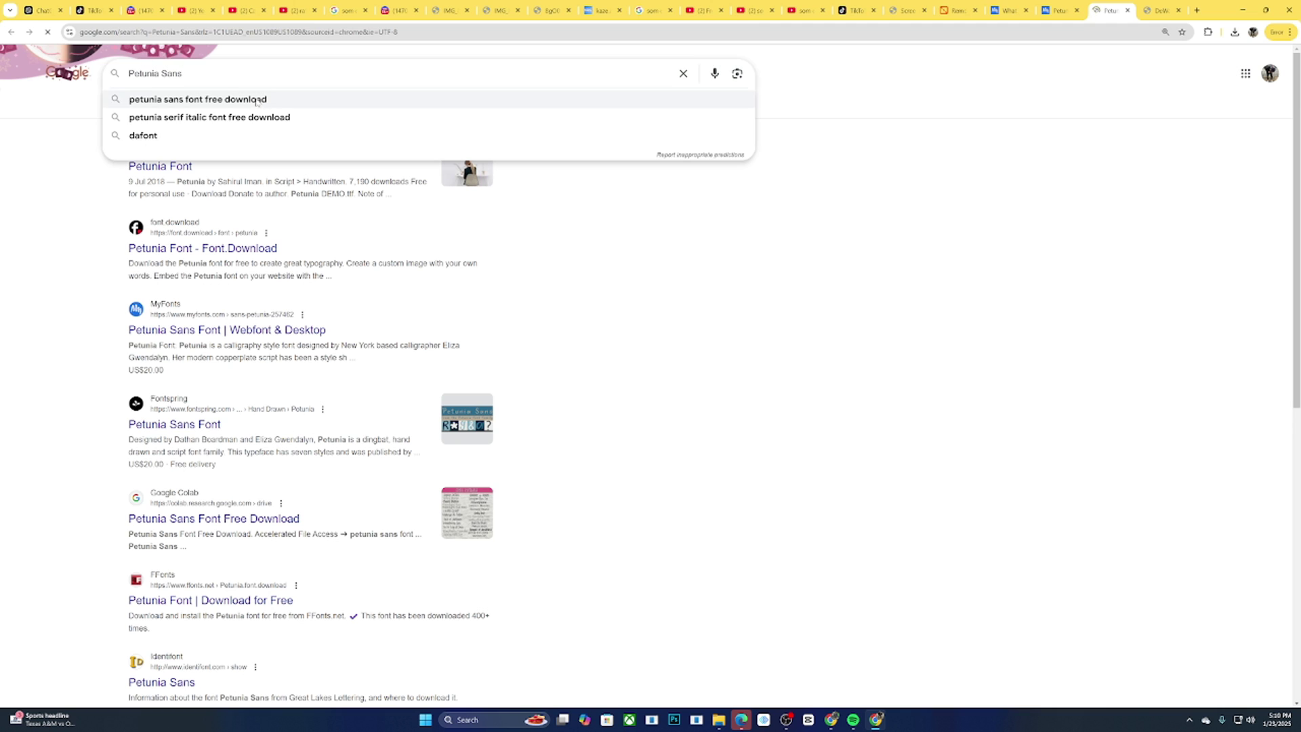
click(248, 100)
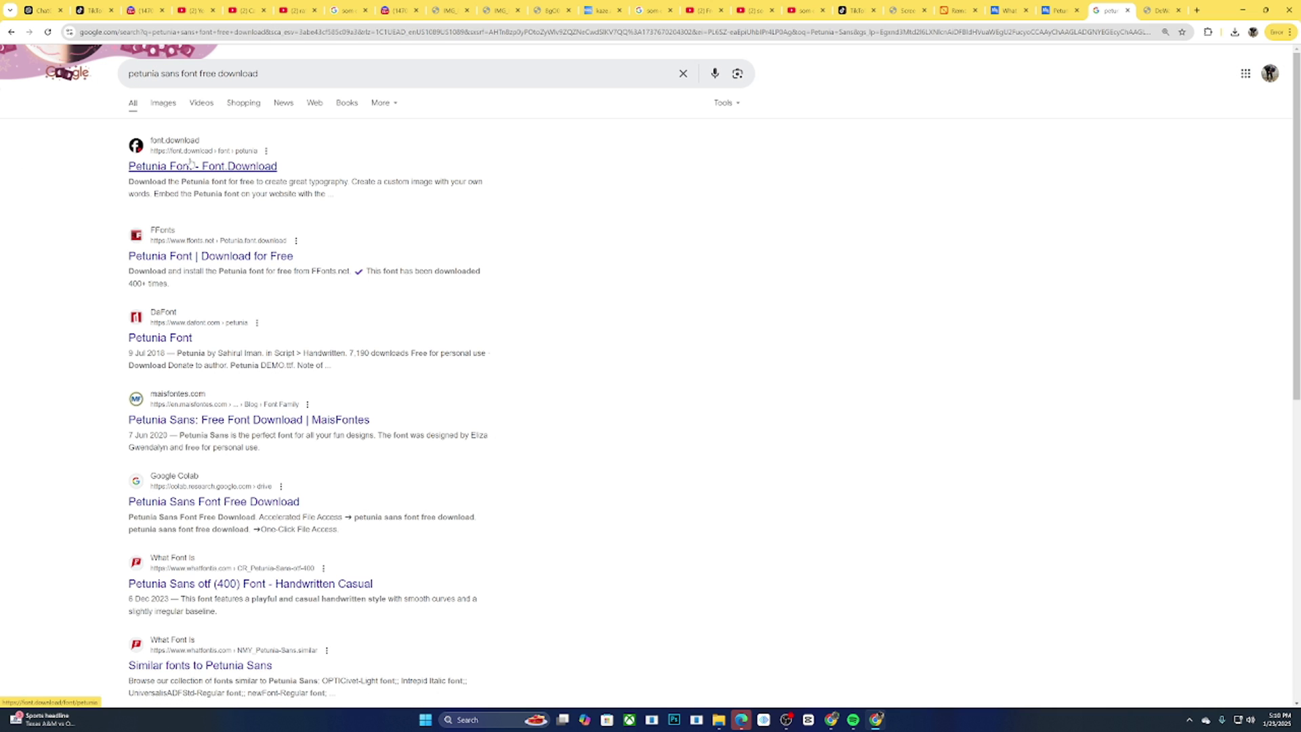
click(190, 166)
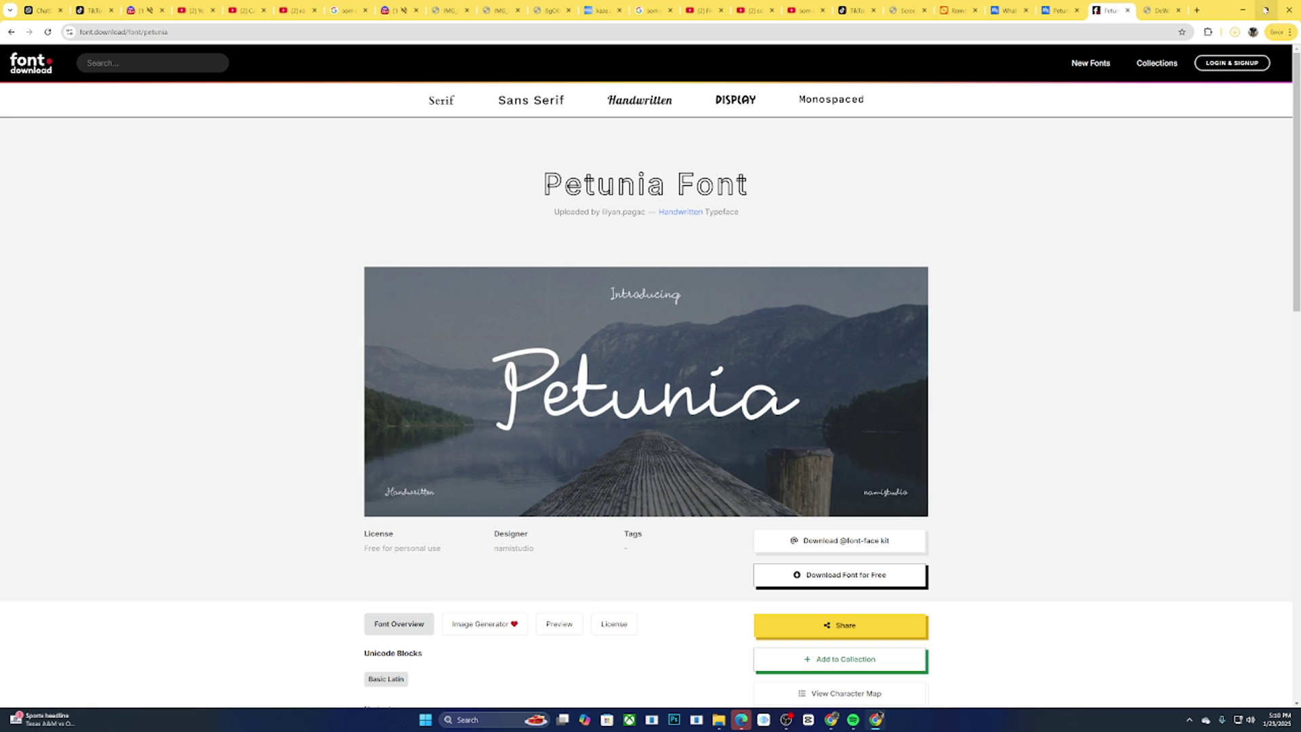
Open the downloaded petunia.zip archive and install the Petunia OpenType font it contains
click(1234, 31)
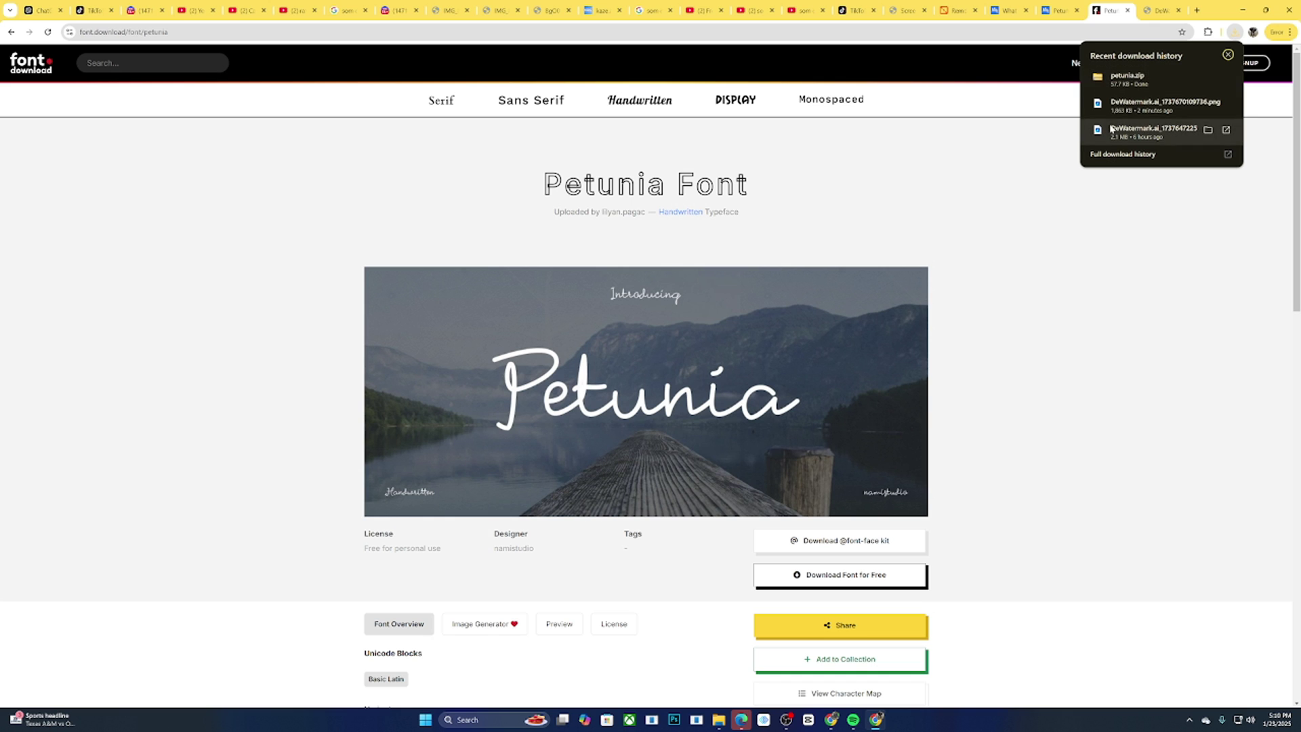
click(1191, 81)
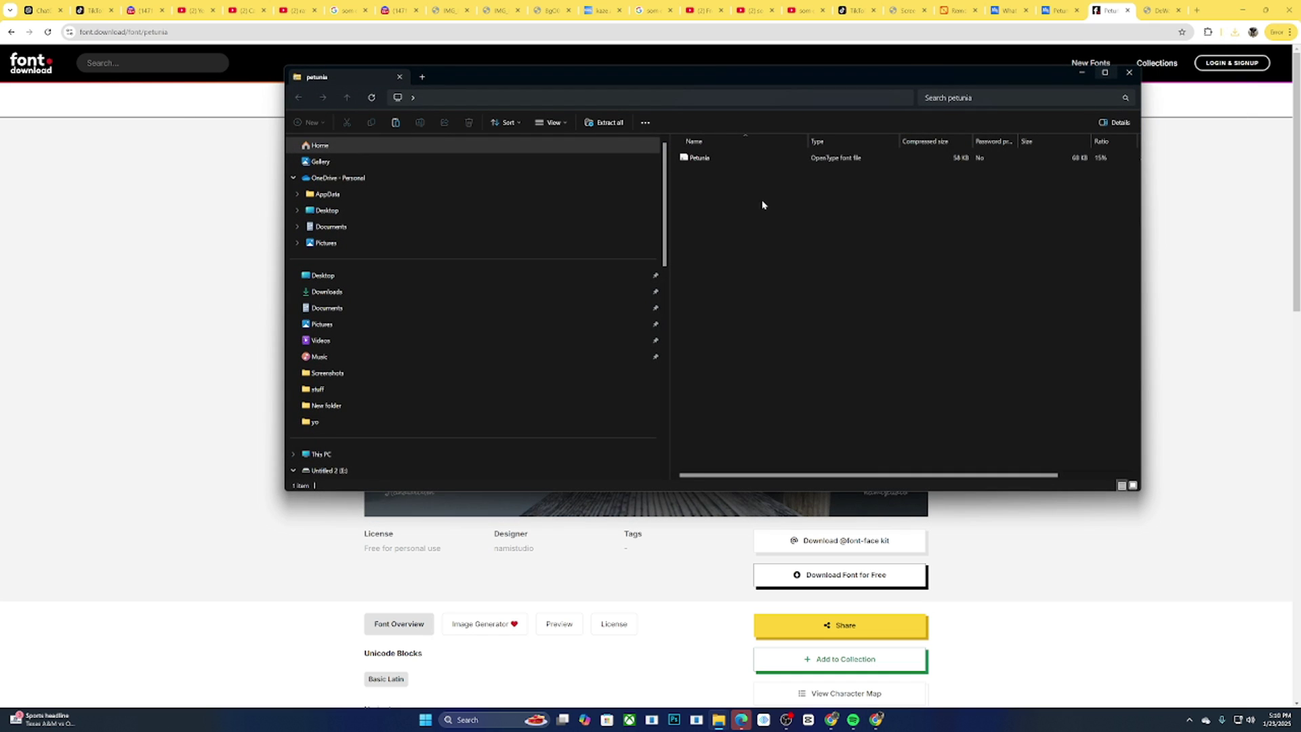
double_click(755, 163)
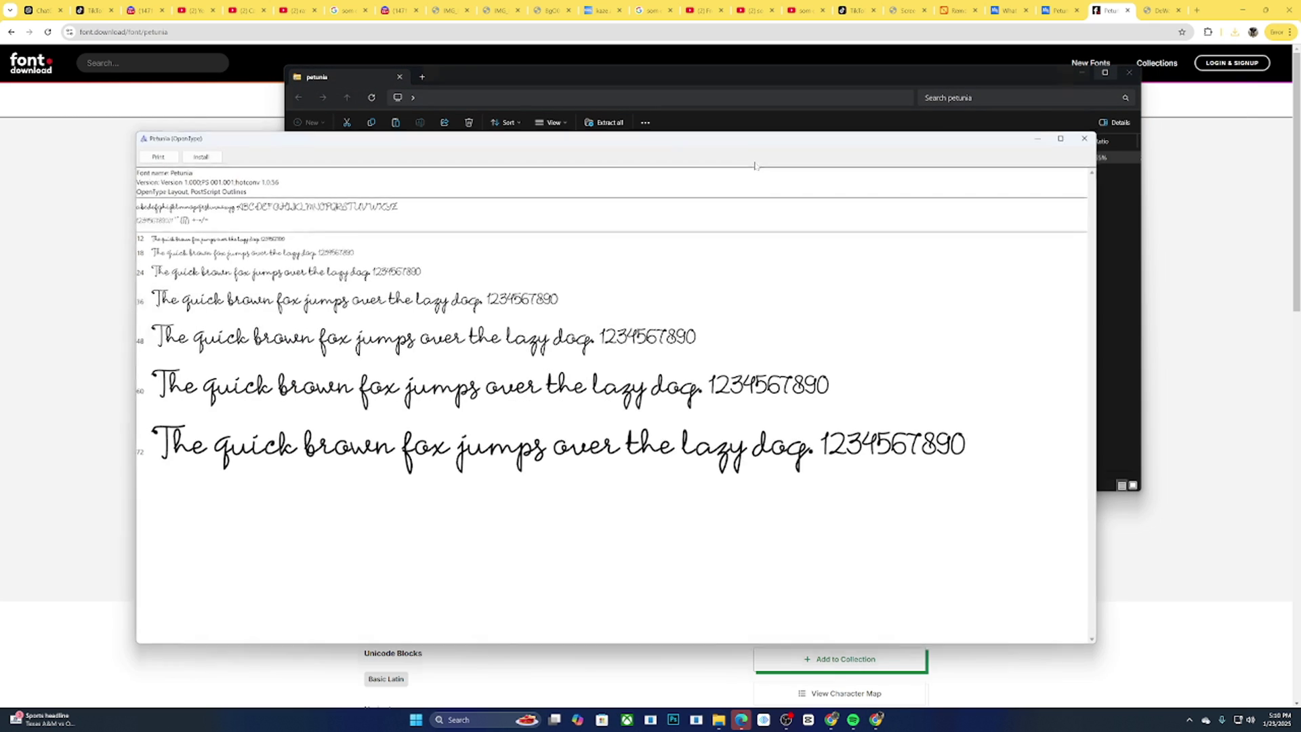
click(198, 154)
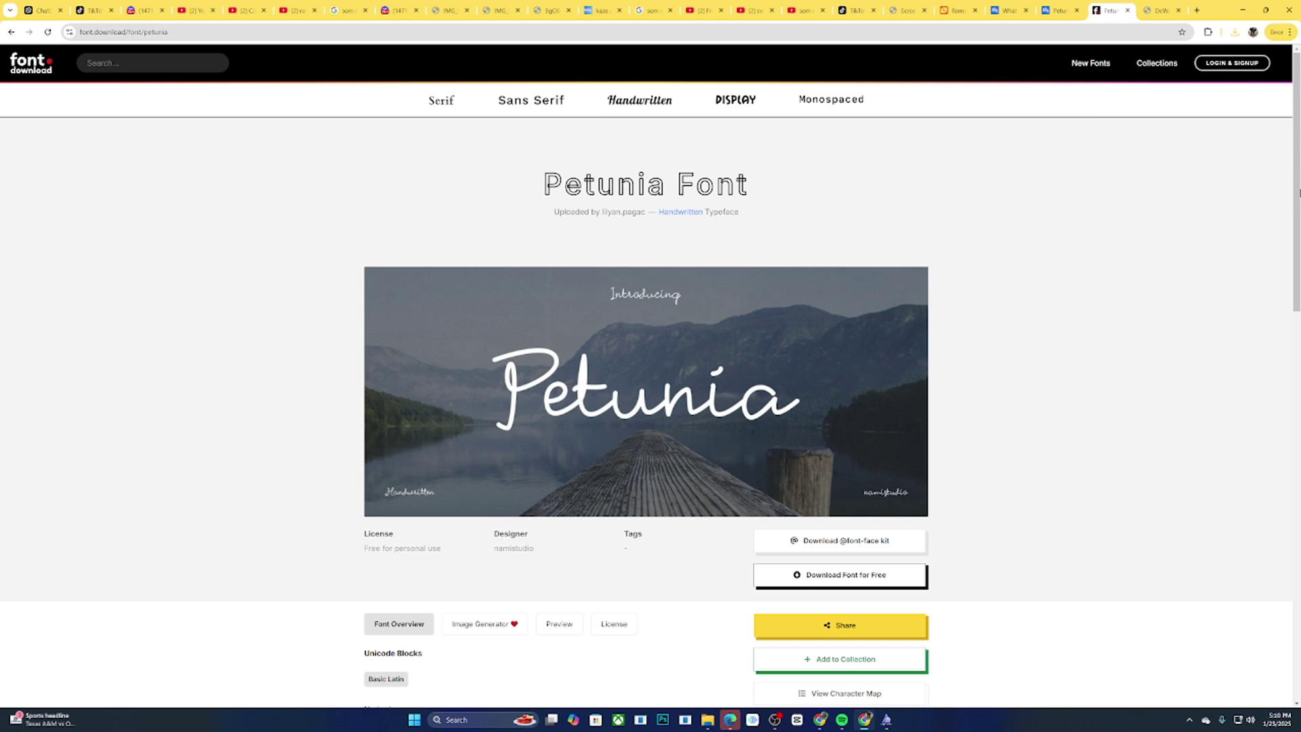
Go back to the search results and view the Petunia font page on DaFont, accepting its cookies
scroll(110, 89, down, 1)
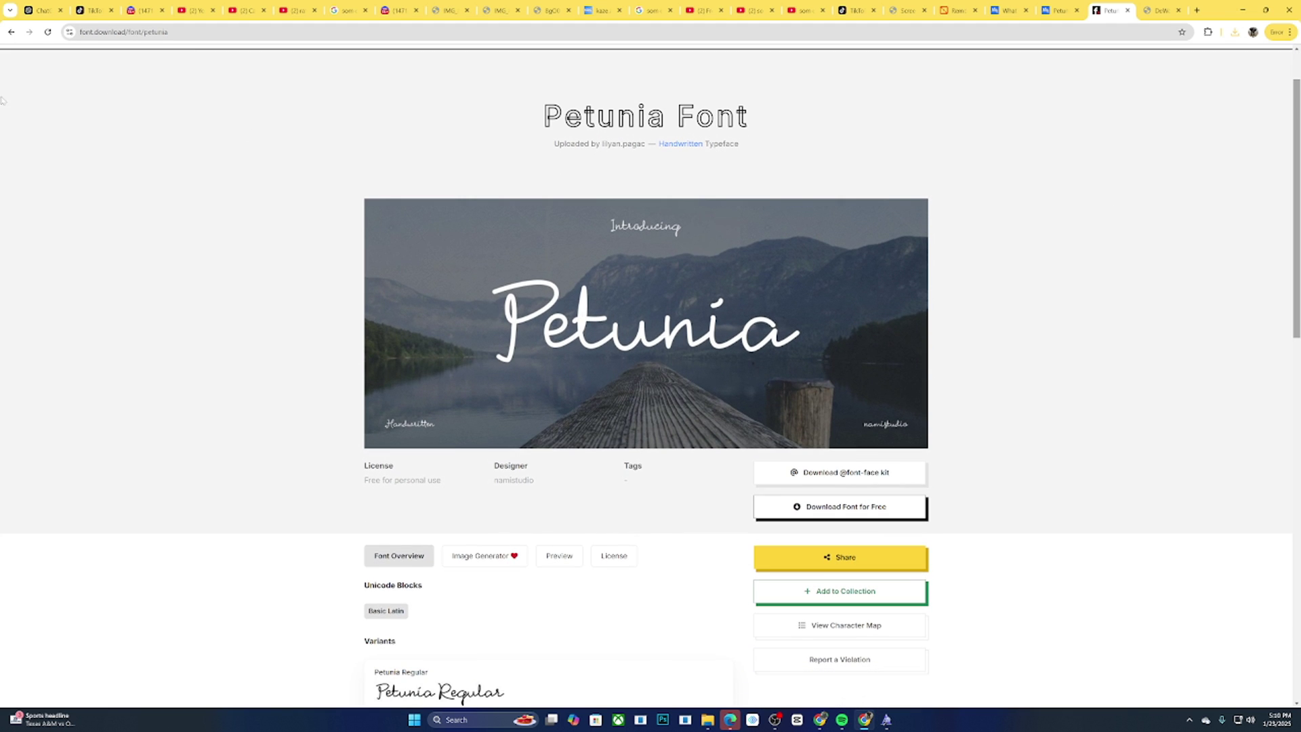
click(11, 32)
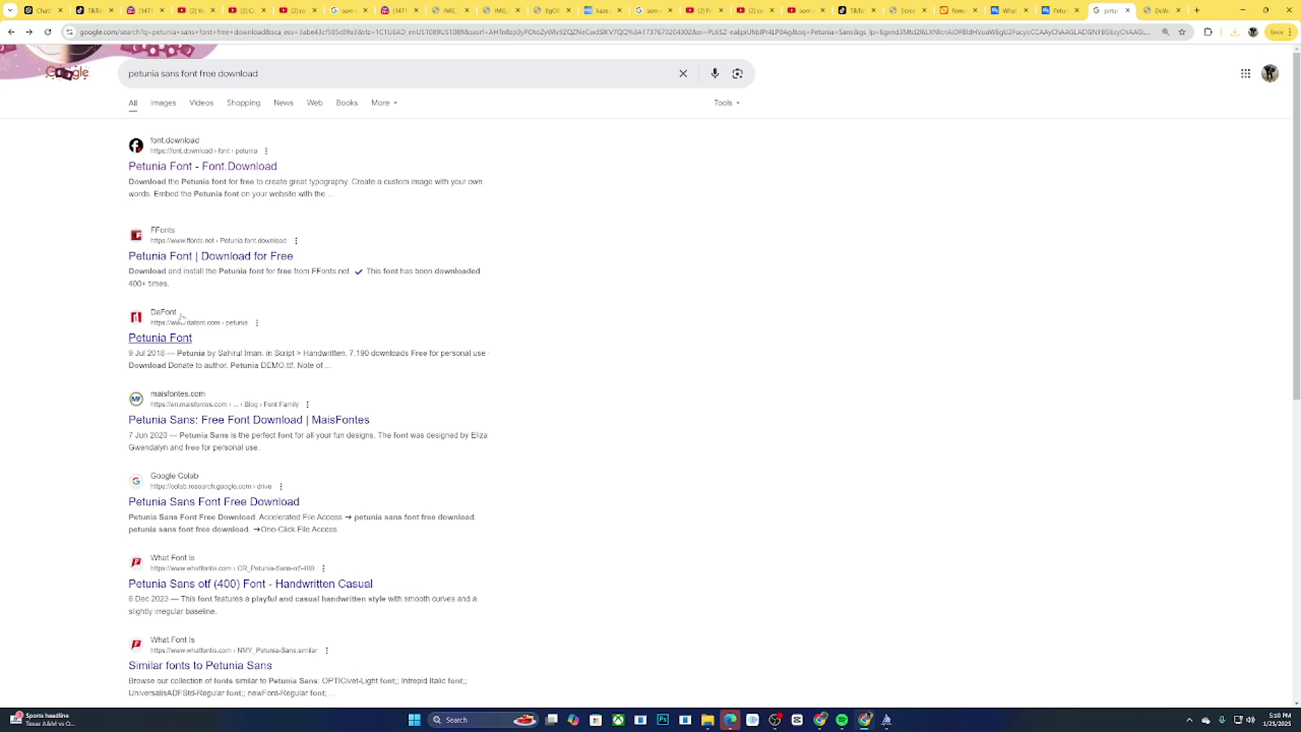
click(165, 339)
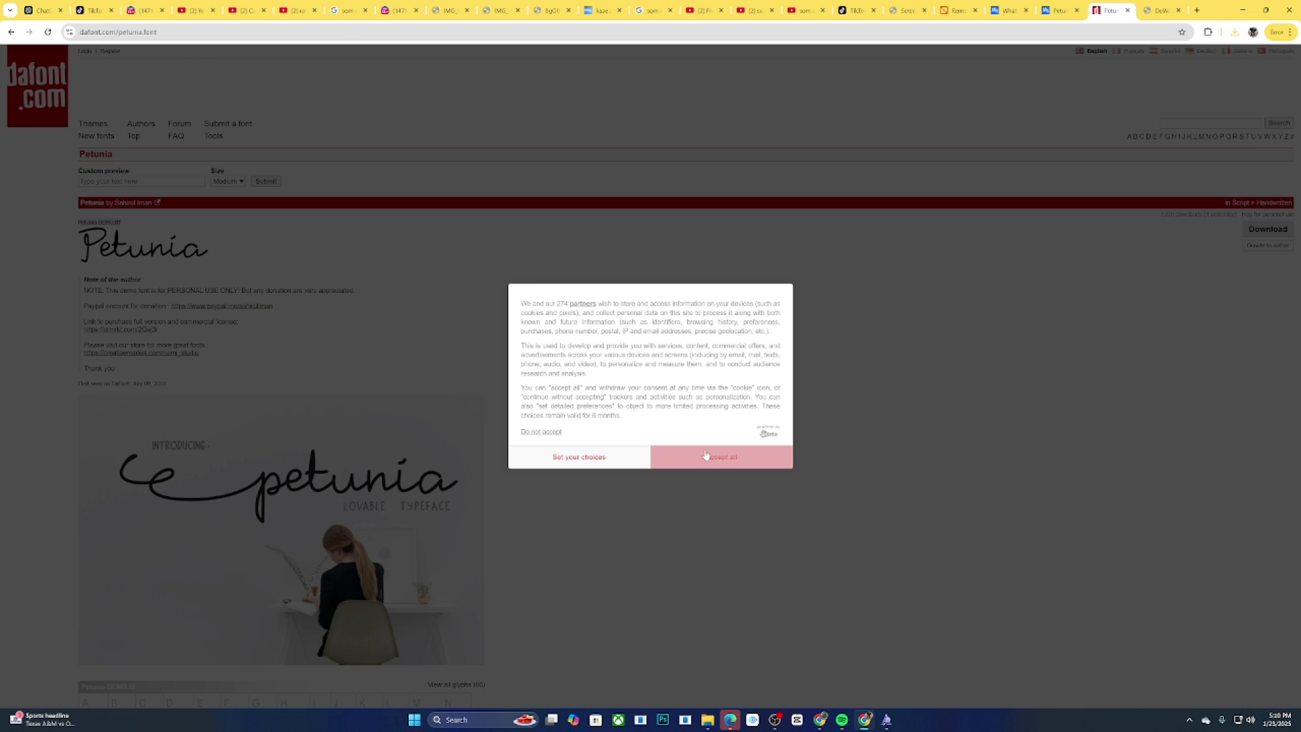
click(708, 452)
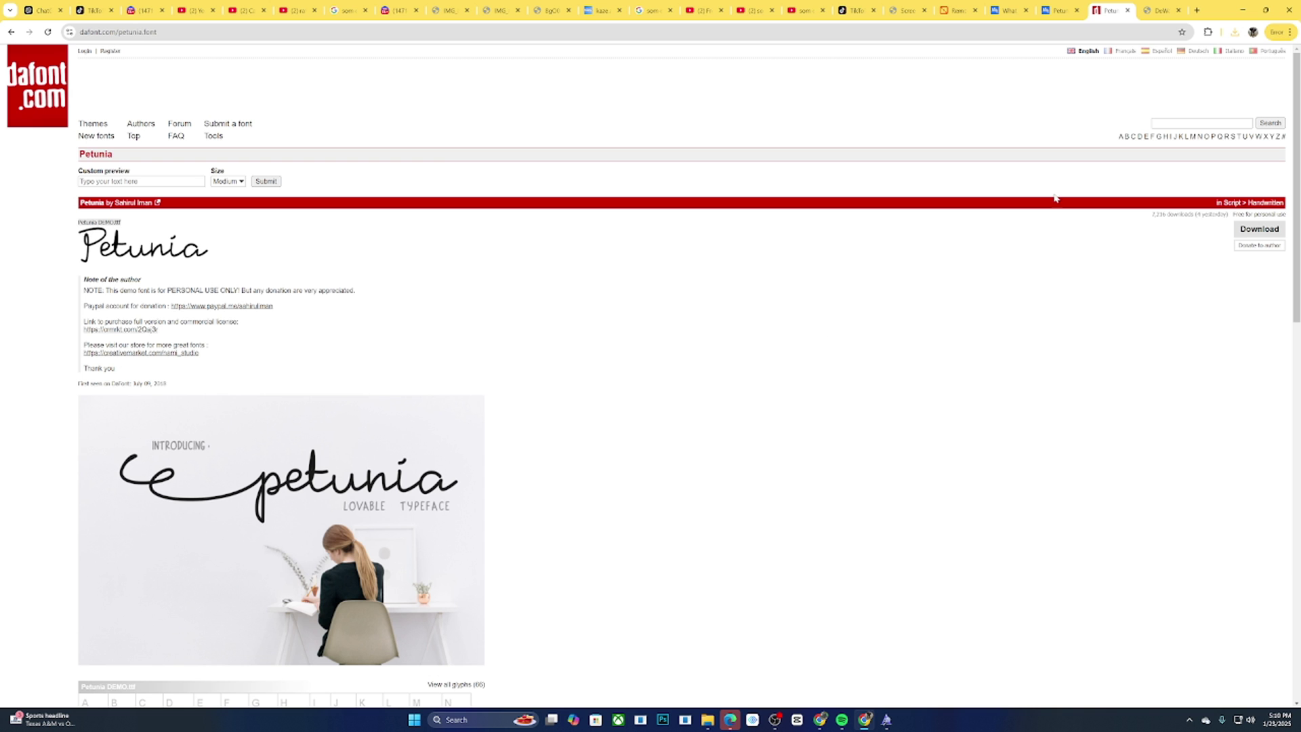
Return to the WhatTheFont results, look through the matching fonts, and open page 2 of the results
click(1062, 4)
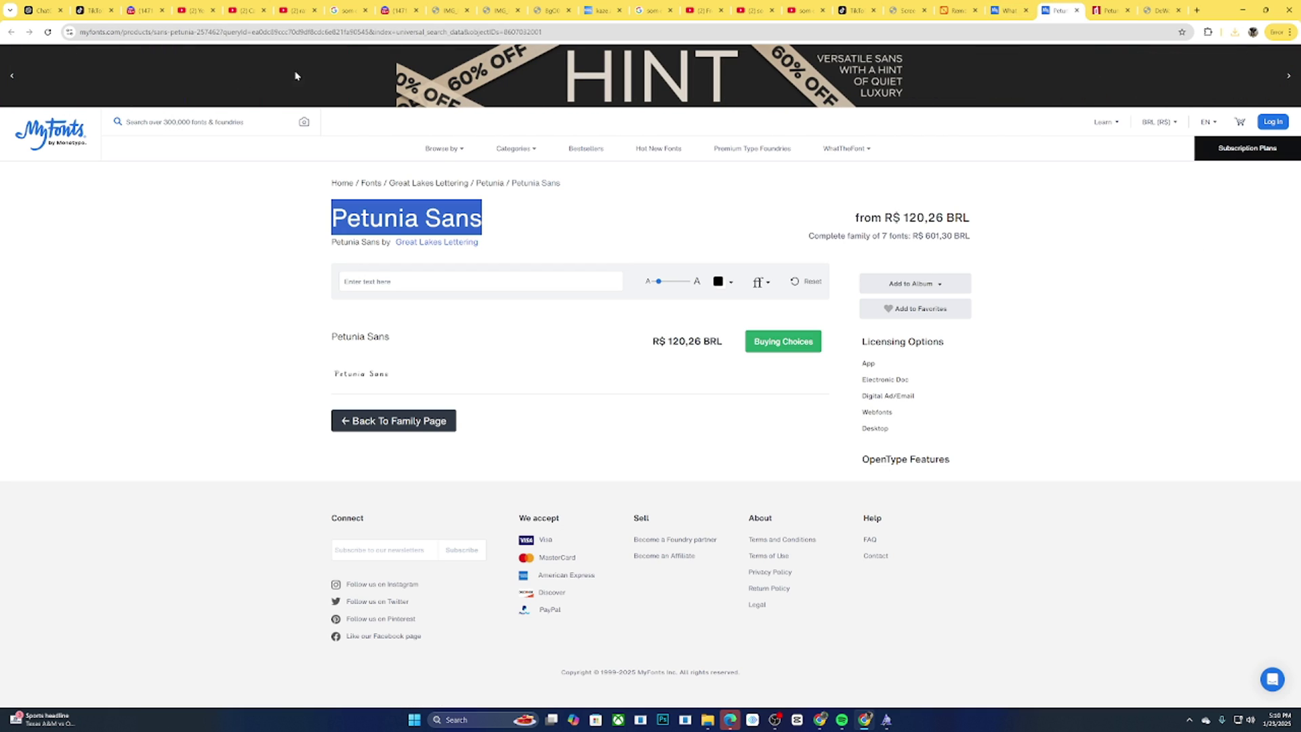
click(1009, 9)
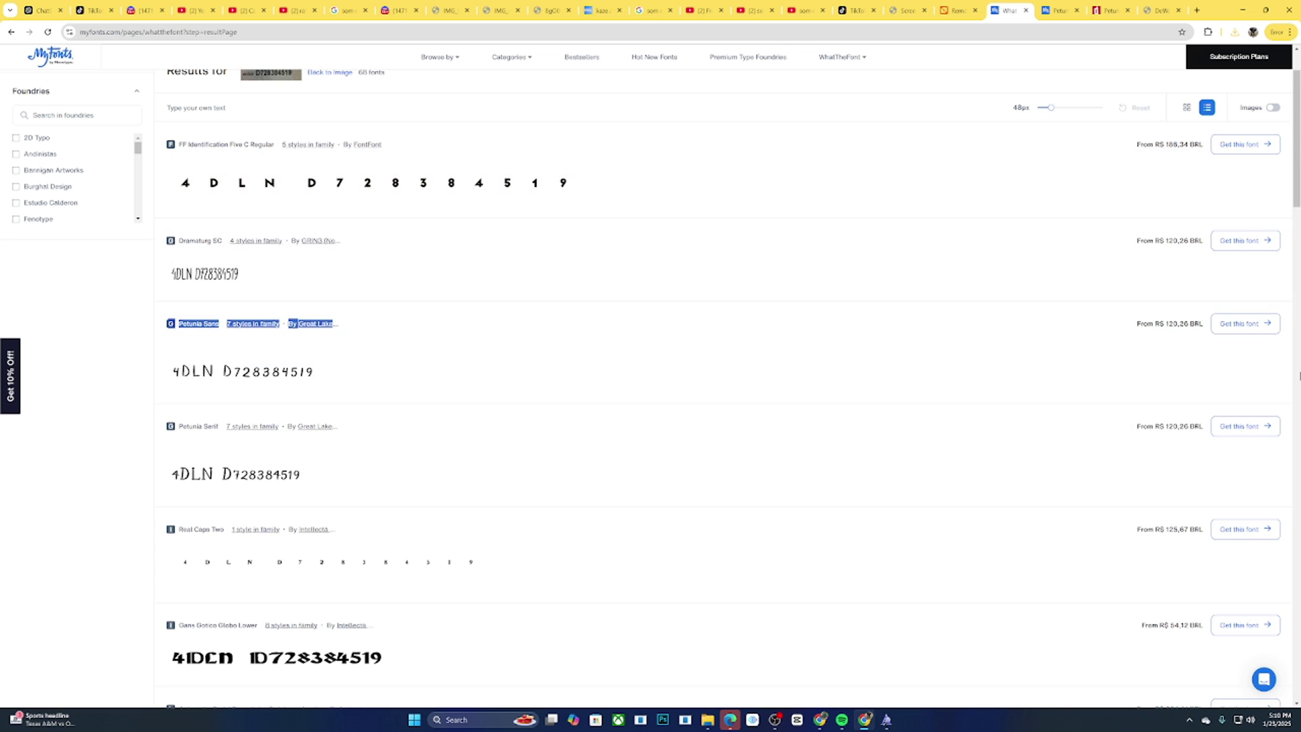
scroll(1299, 466, down, 5)
scroll(1299, 466, up, 3)
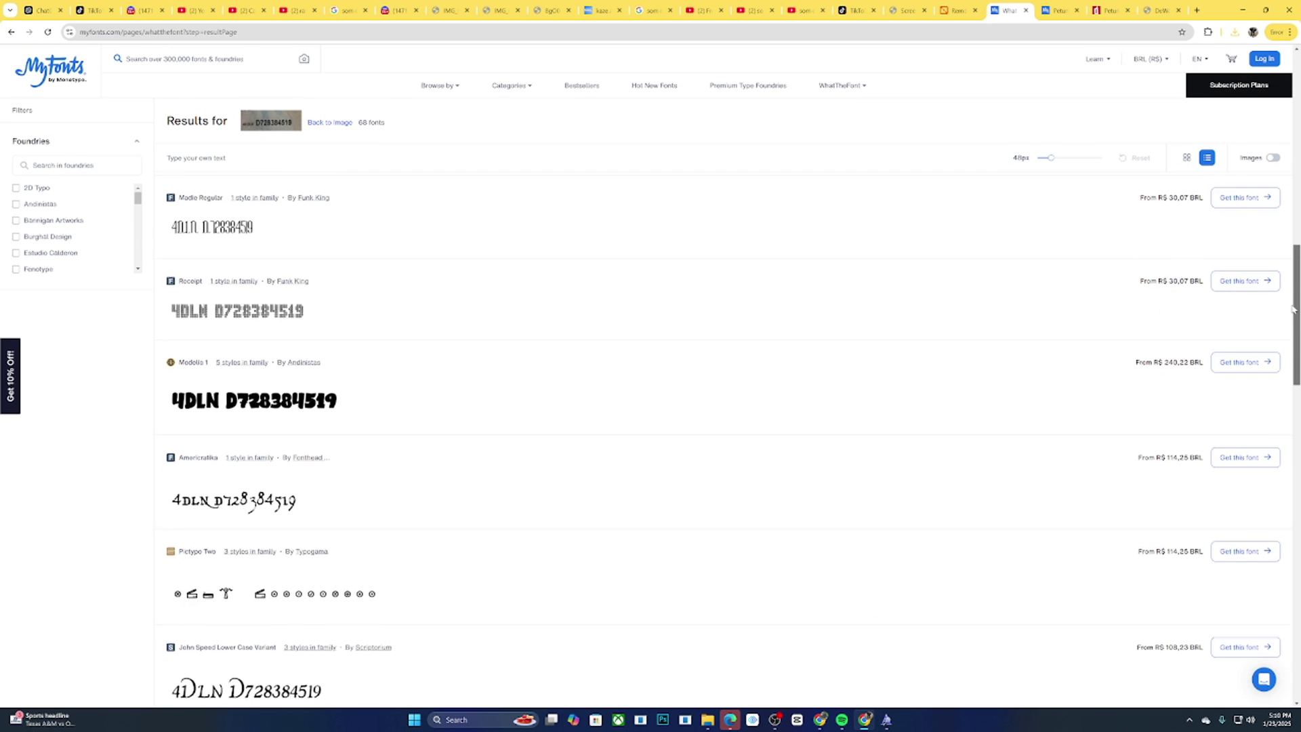
drag(1297, 243, 1297, 482)
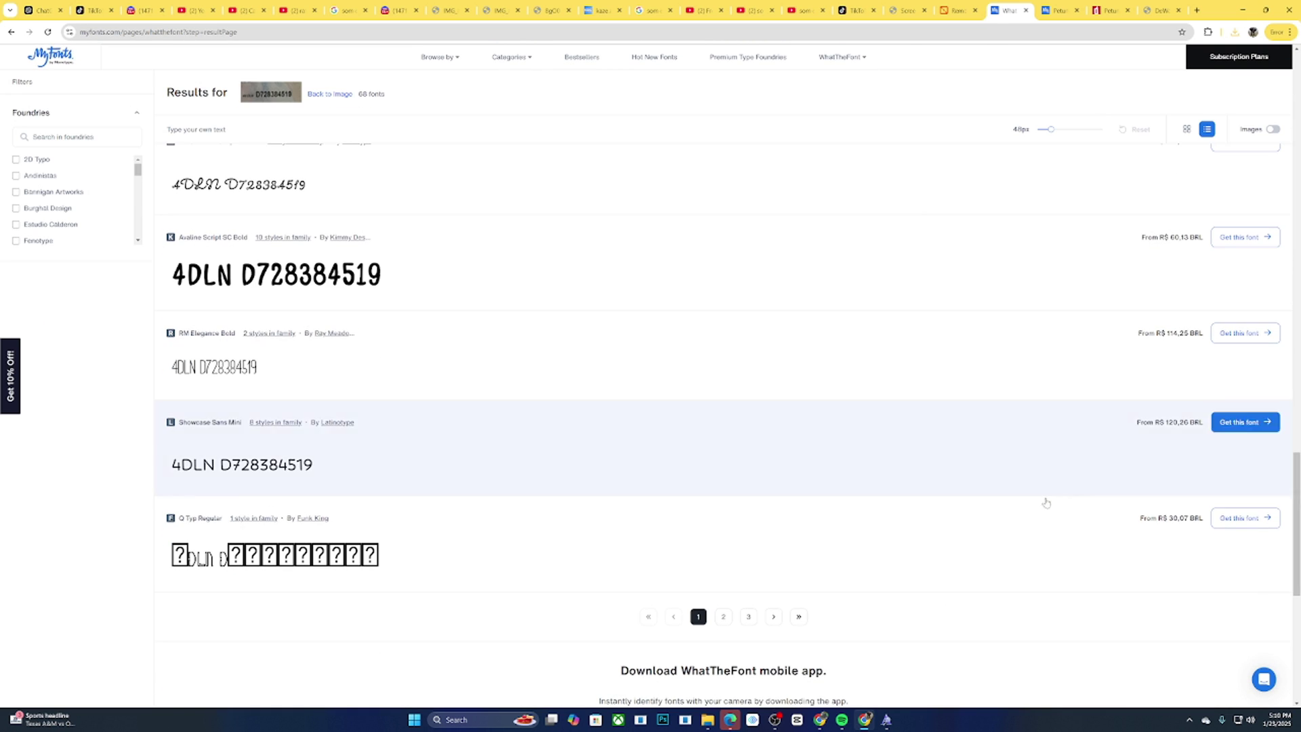
click(723, 618)
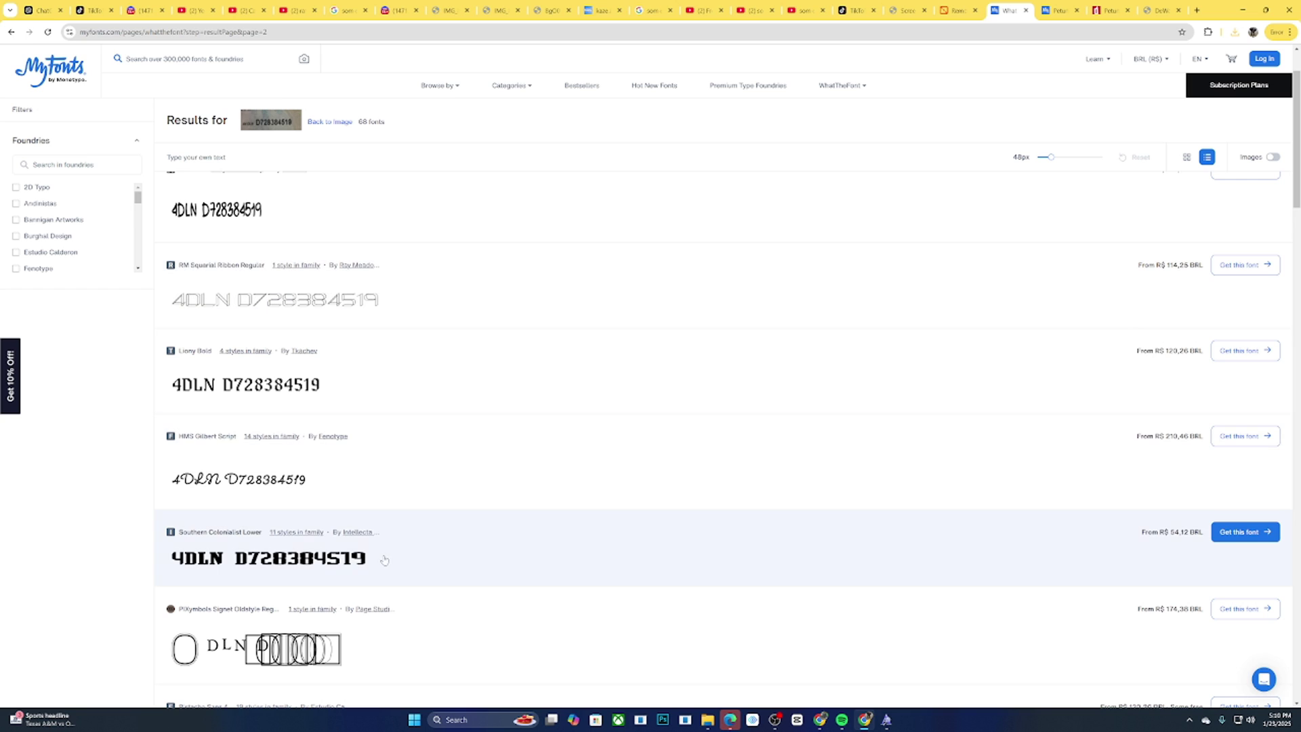
Open the Southern Colonialist Lower font page and search Google for the font's name
click(314, 542)
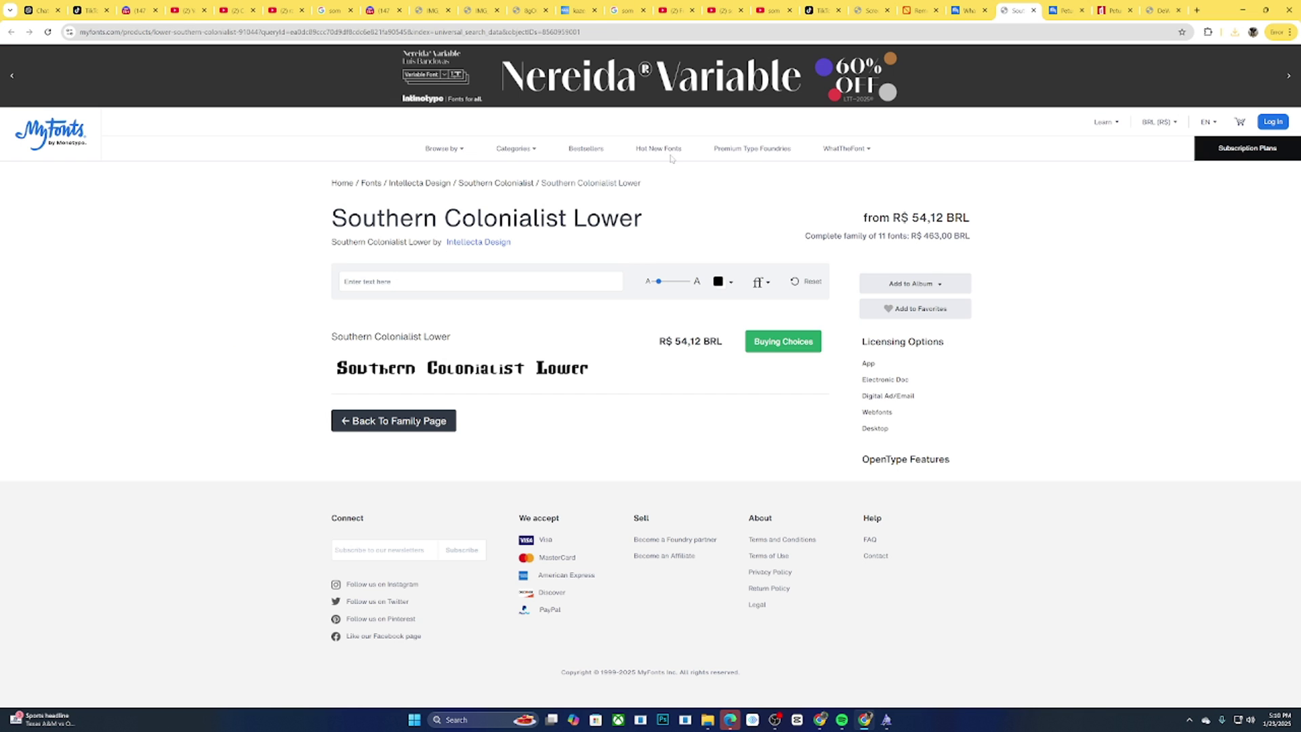
drag(331, 219, 600, 218)
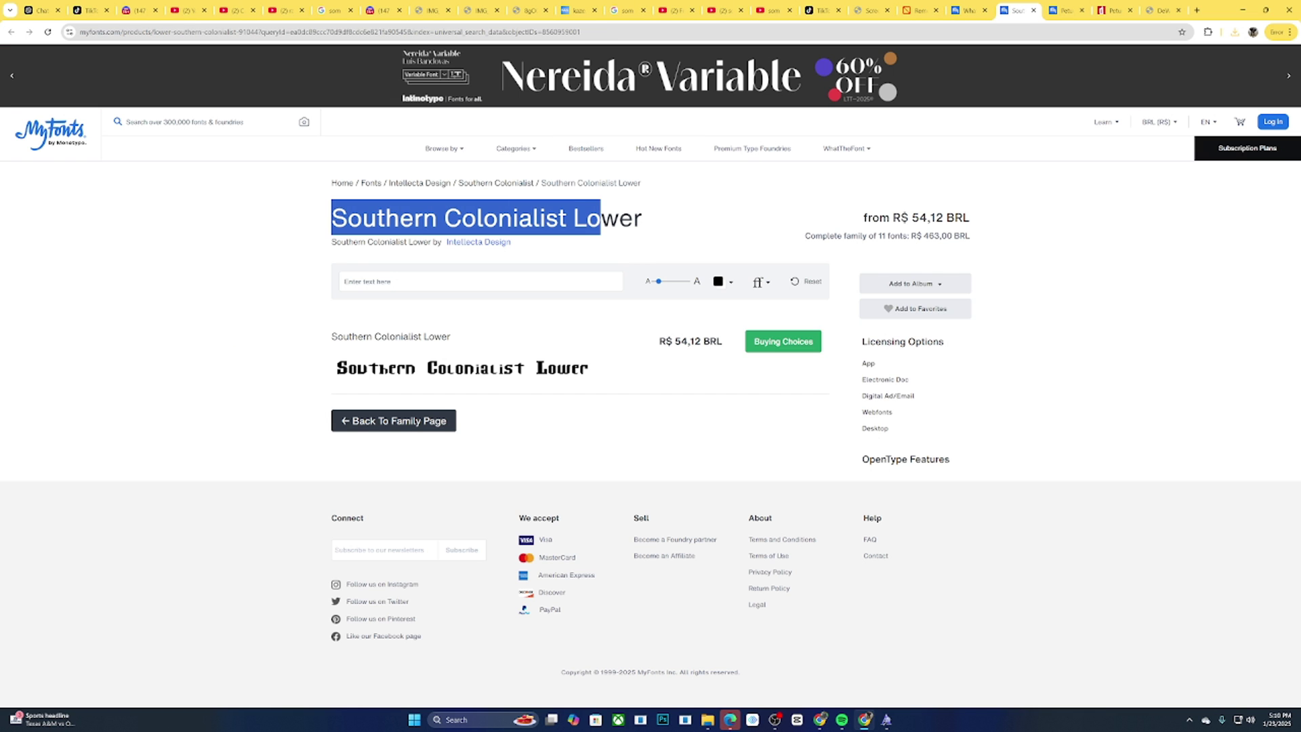
right_click(640, 223)
click(668, 262)
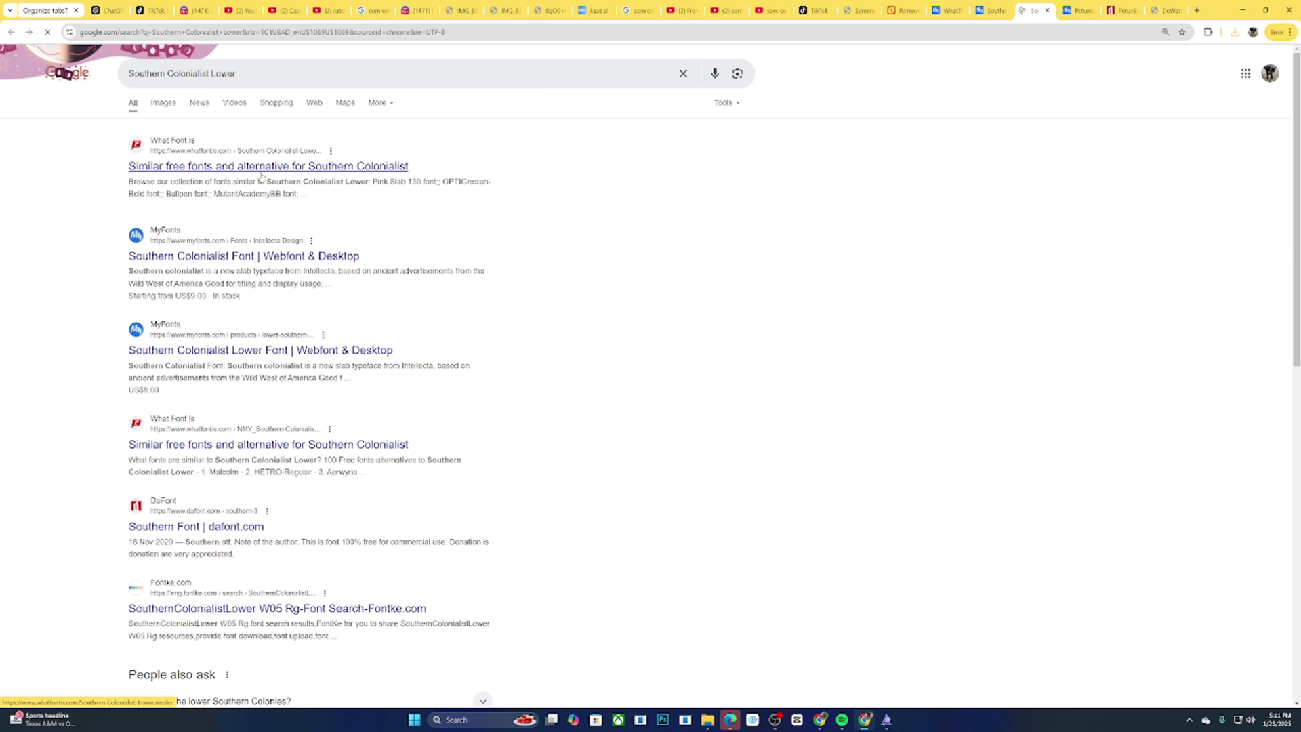
Check the What Font Is result, return to Google, and search for "southern colonialist lower font free download"
click(261, 171)
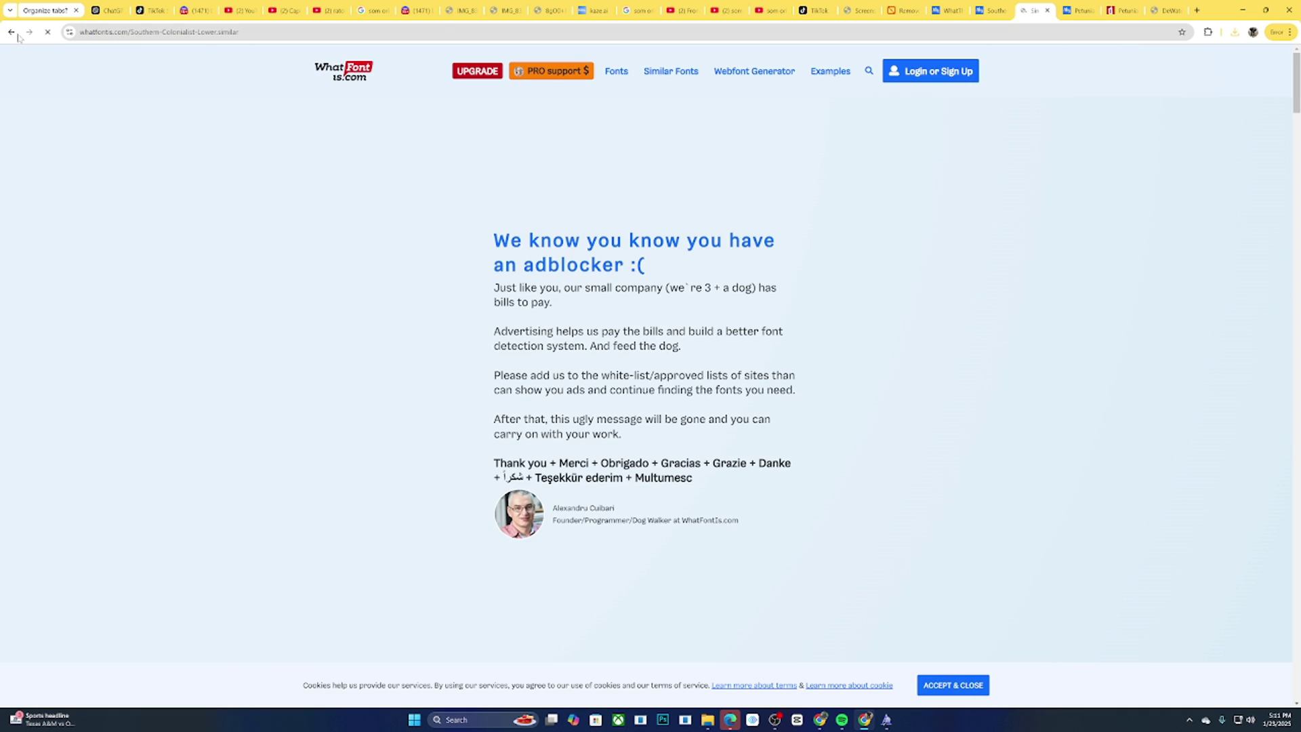
click(14, 32)
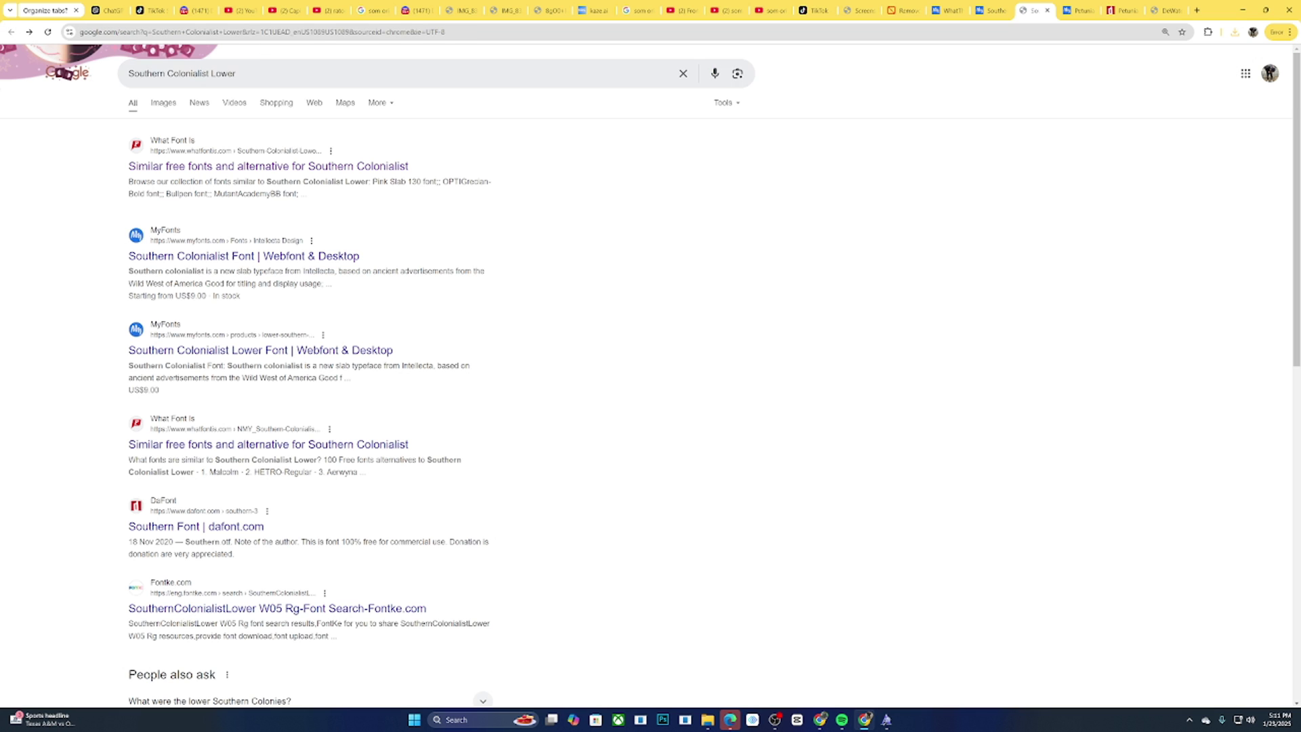
click(244, 73)
click(251, 98)
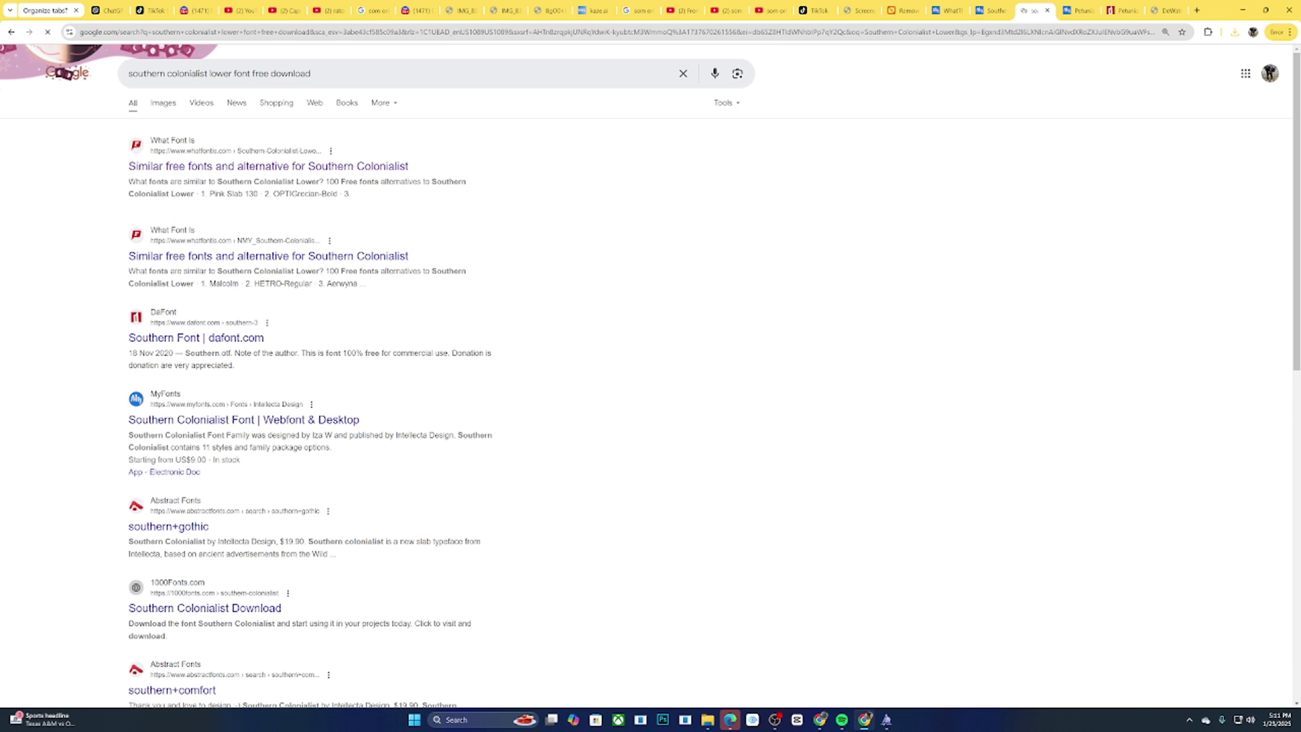
Download southern_3.zip from the Southern font page on DaFont and switch to OBS
click(224, 338)
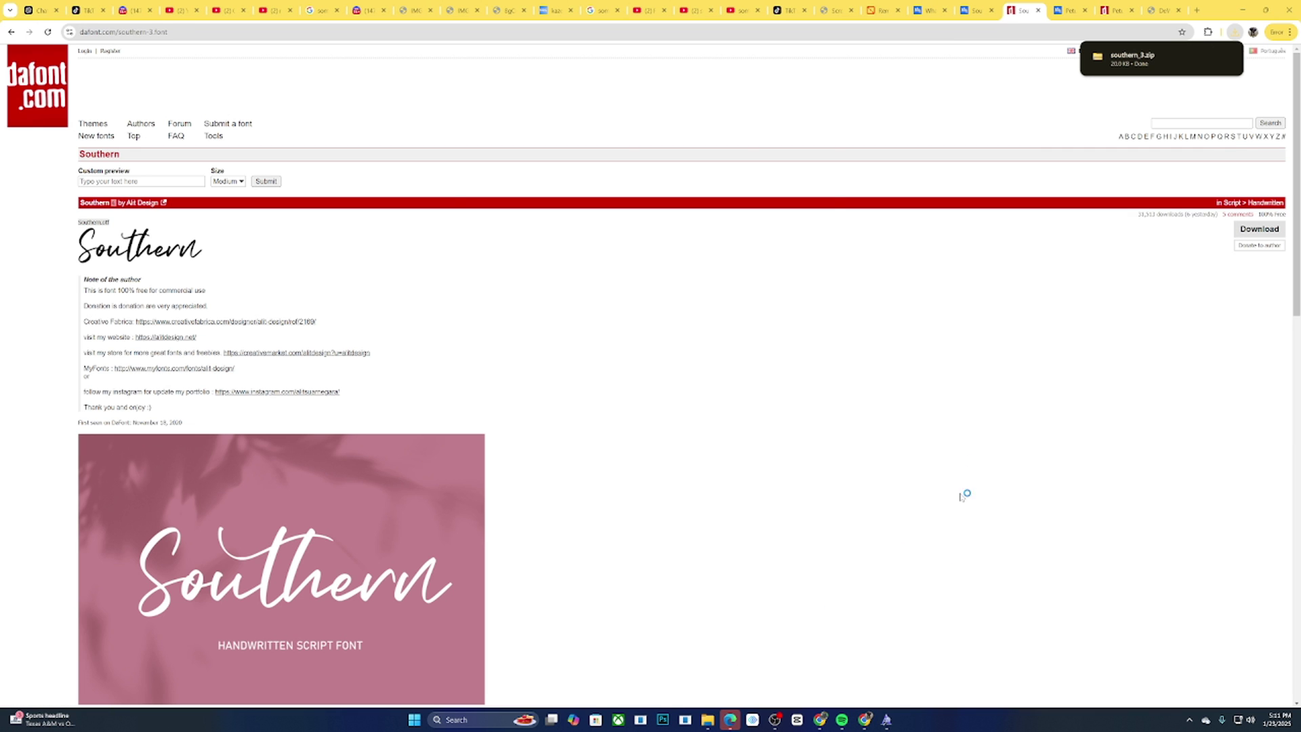
click(774, 720)
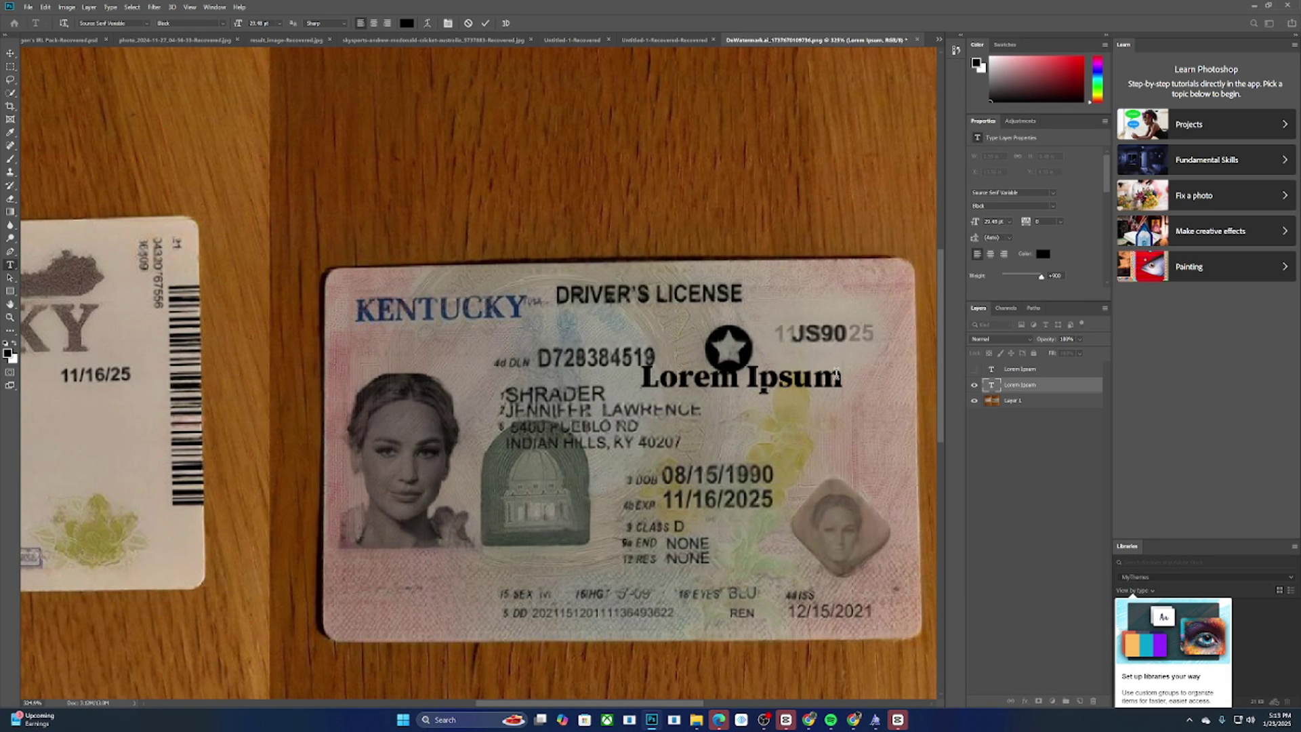
Change the font of the whole visible "Lorem Ipsum" text to Arial Bold Italic
drag(836, 375, 640, 376)
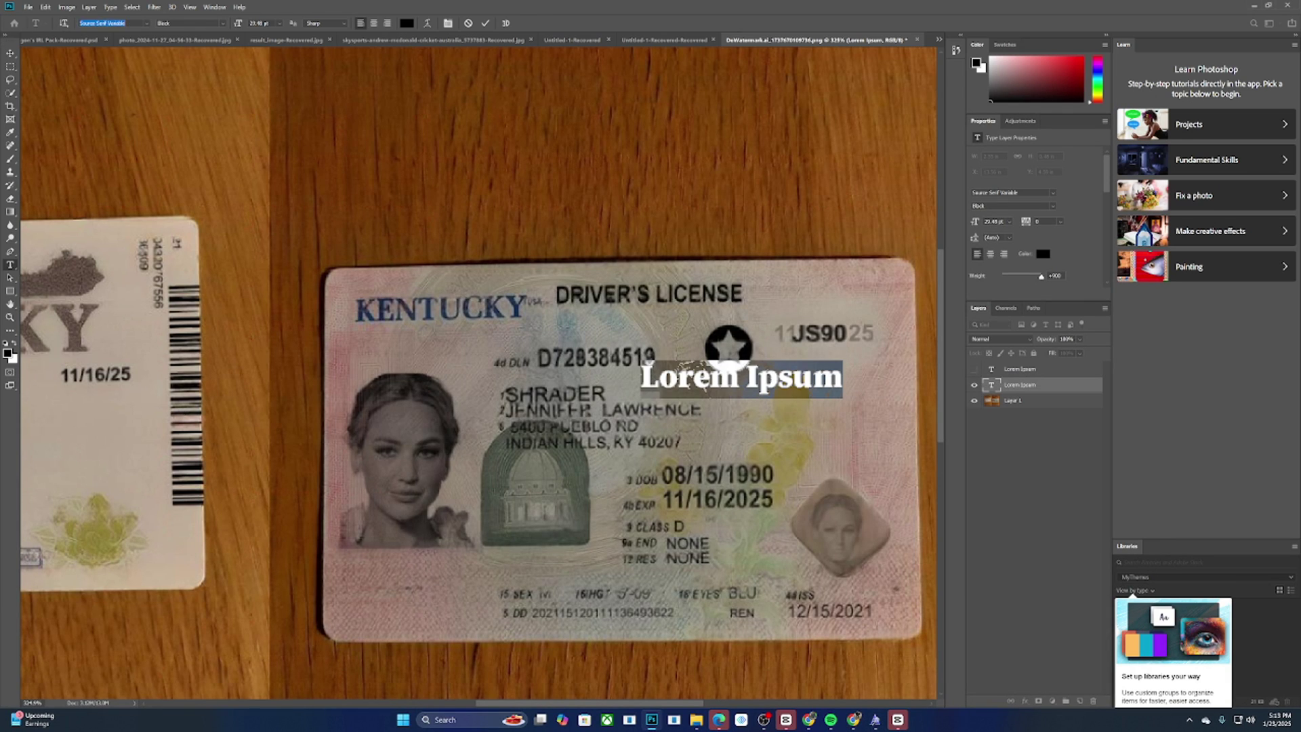
click(101, 24)
text(a)
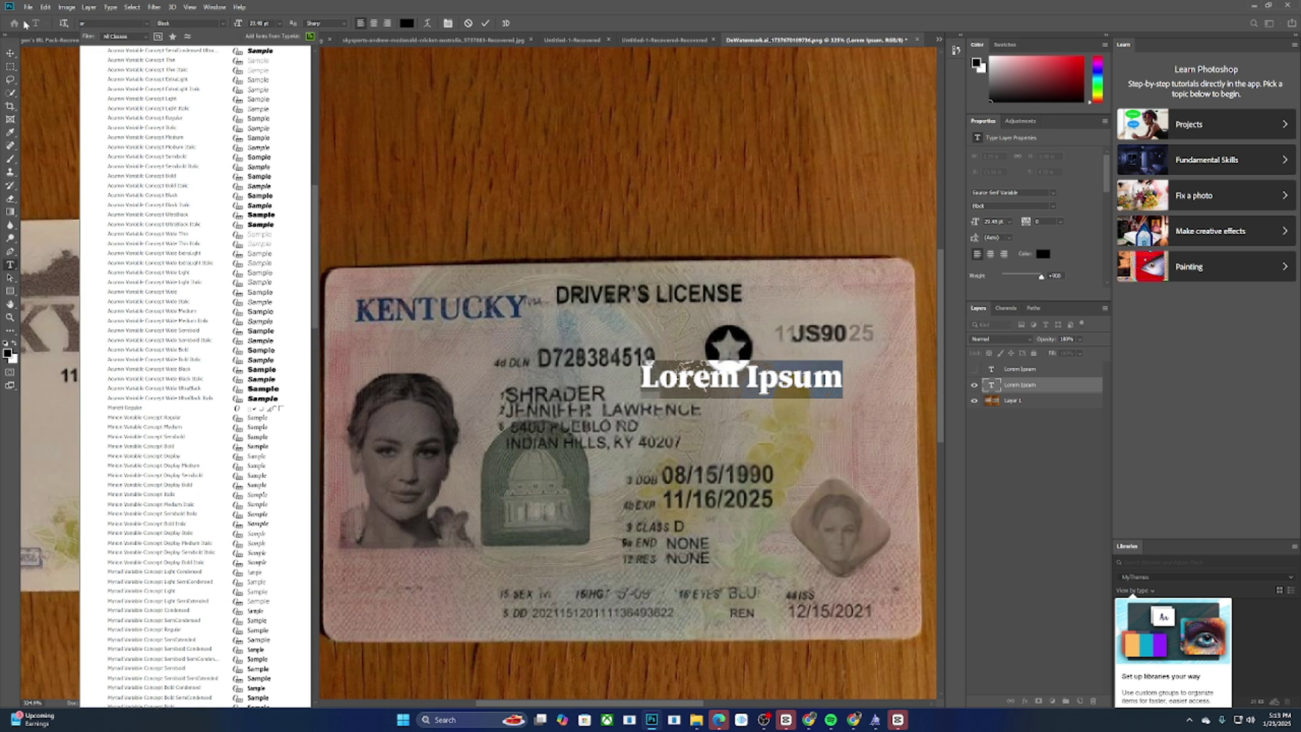
text(r)
scroll(303, 52, up, 10)
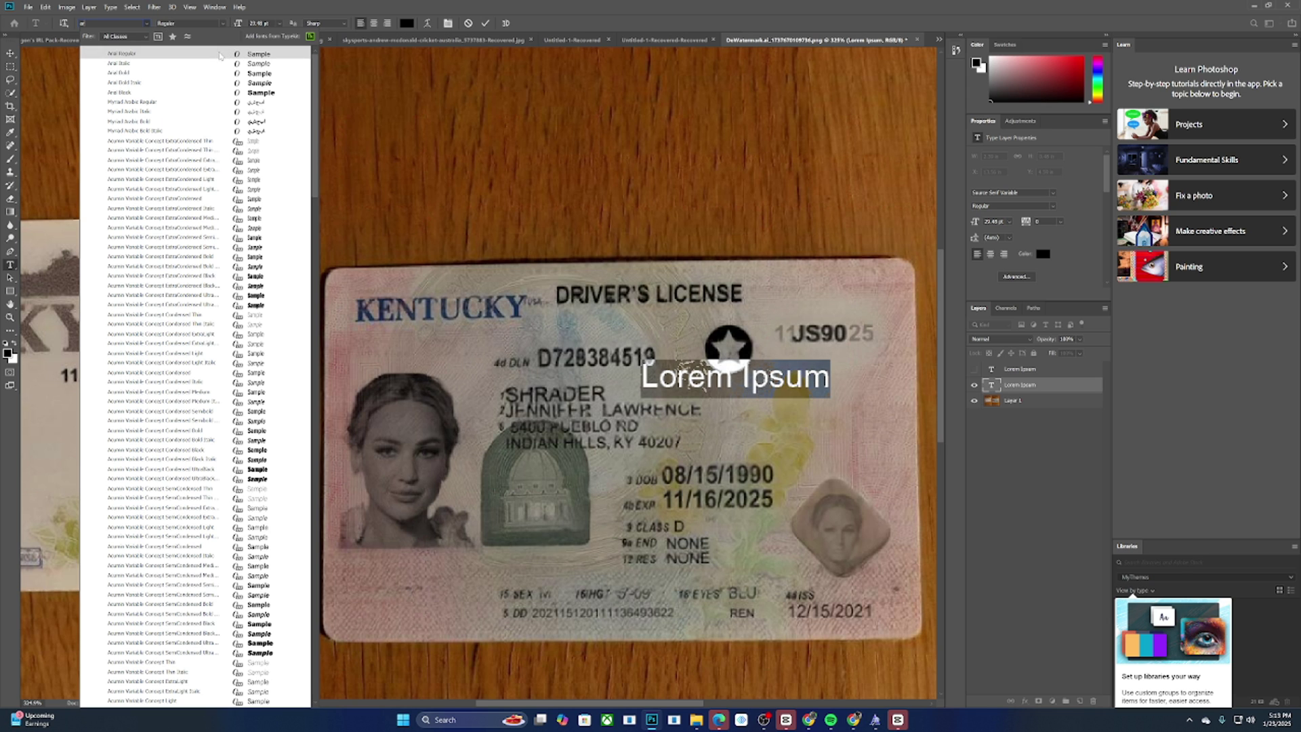
click(214, 82)
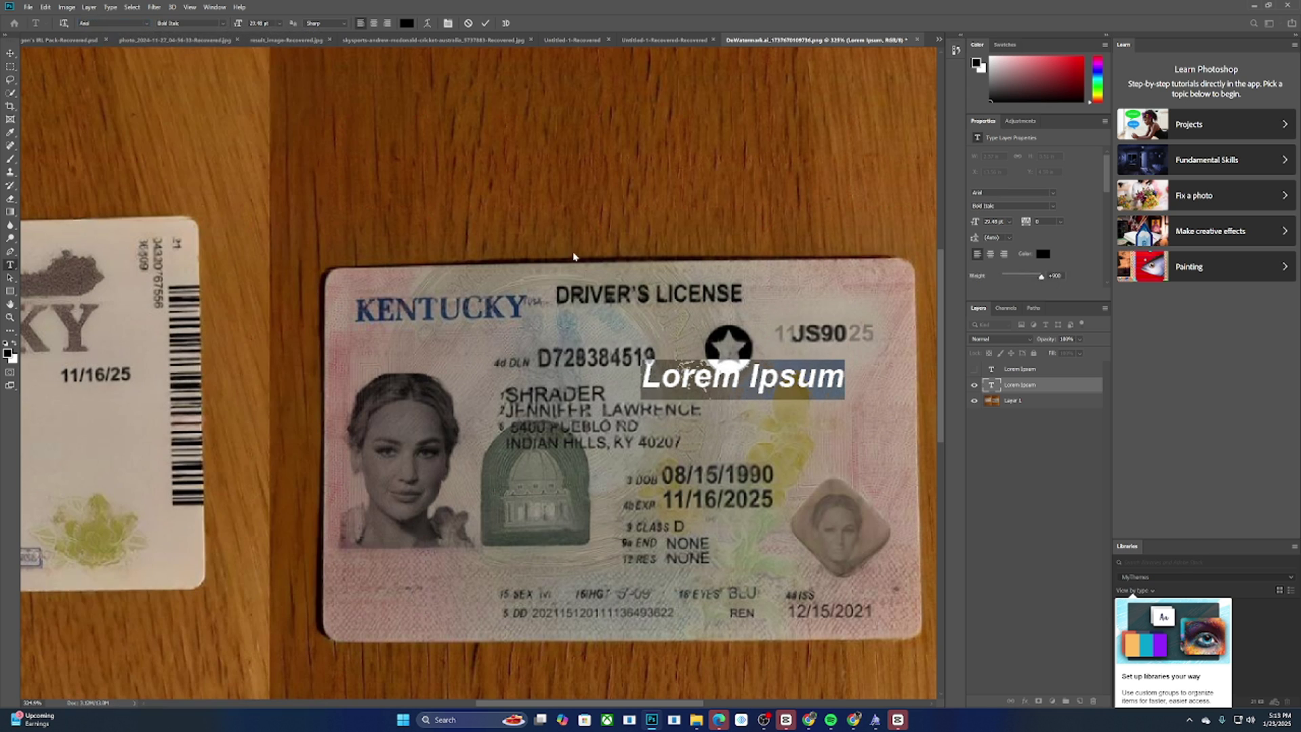
click(663, 398)
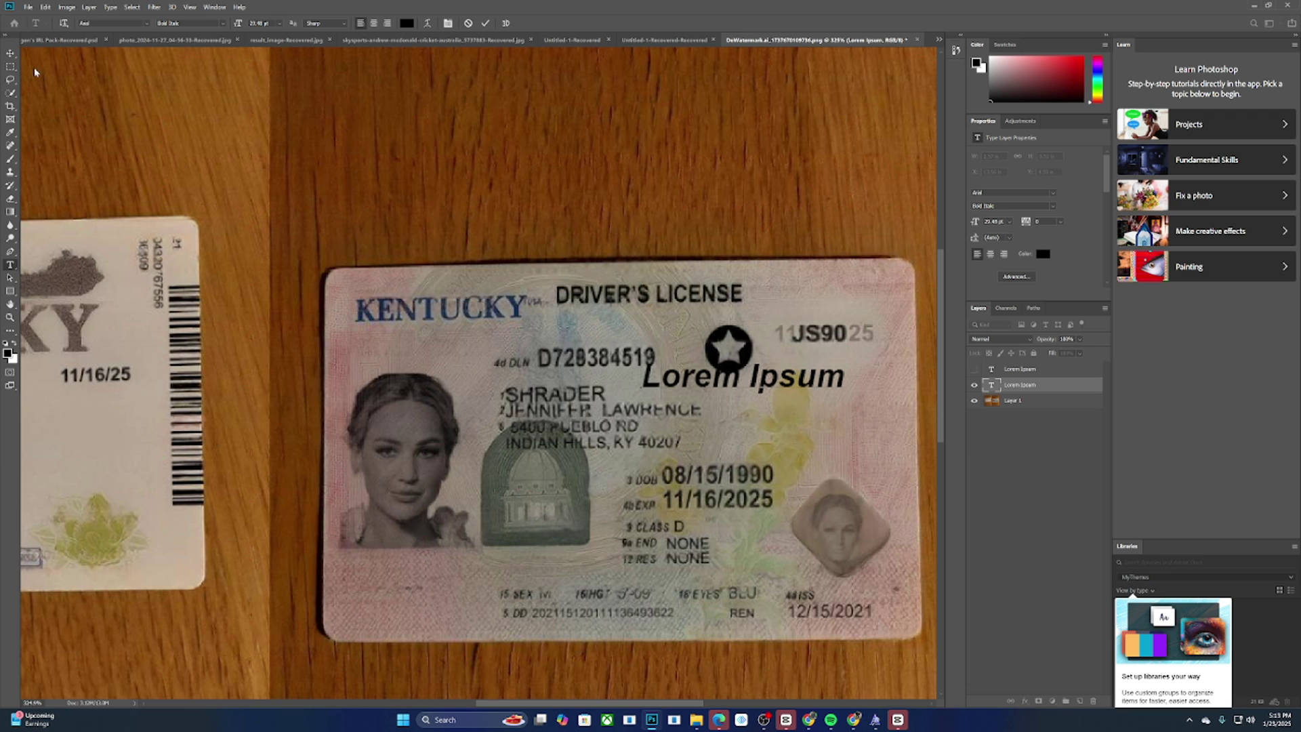
Move the "Lorem Ipsum" text slightly down the card, beside the name lines, and hide its layer
click(11, 53)
drag(776, 384, 750, 408)
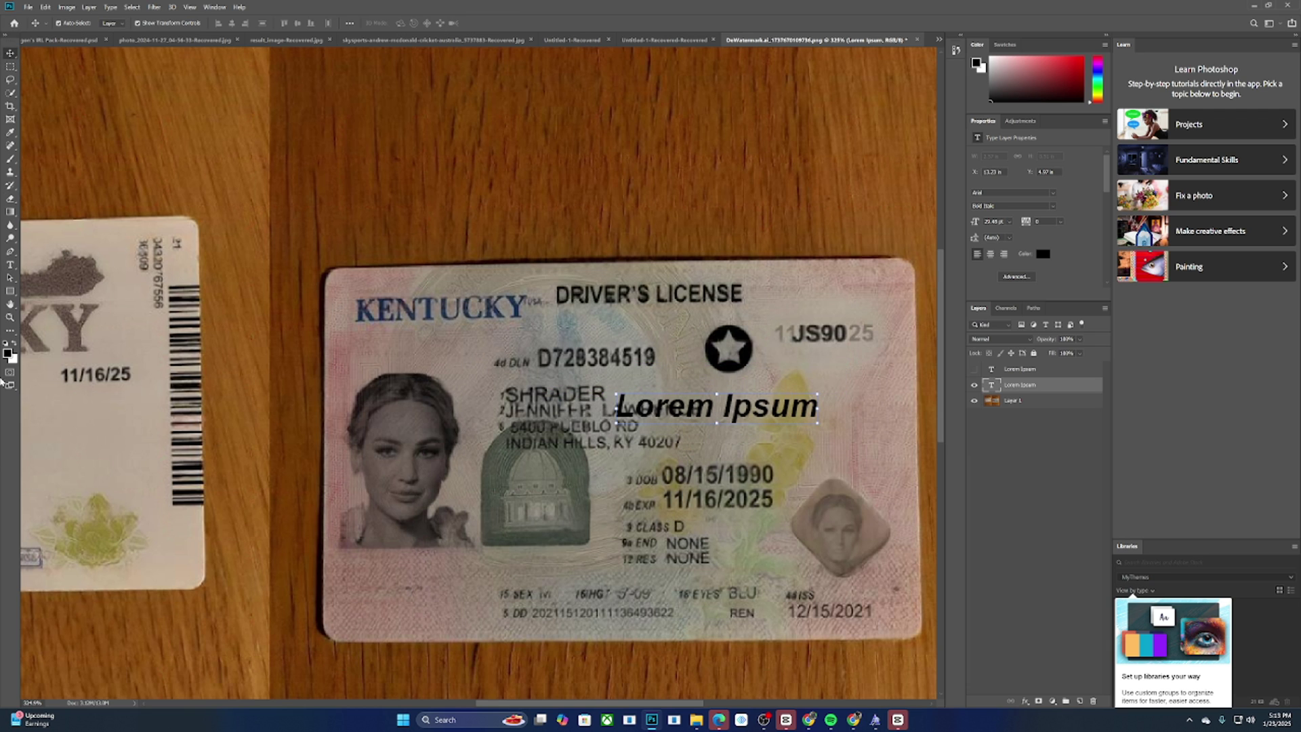
click(10, 318)
drag(539, 279, 635, 320)
click(975, 385)
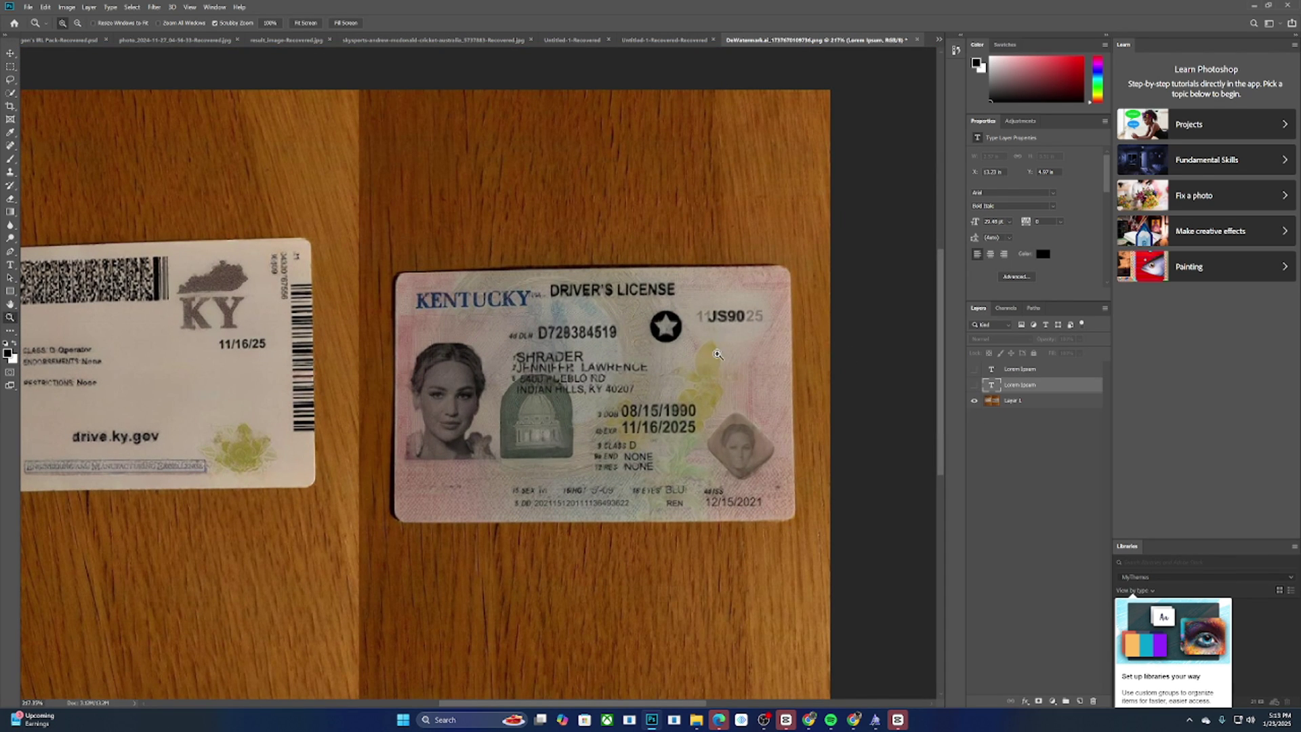
Add an Exposure adjustment layer and raise its exposure to about +1.13 to brighten the card image
click(1052, 700)
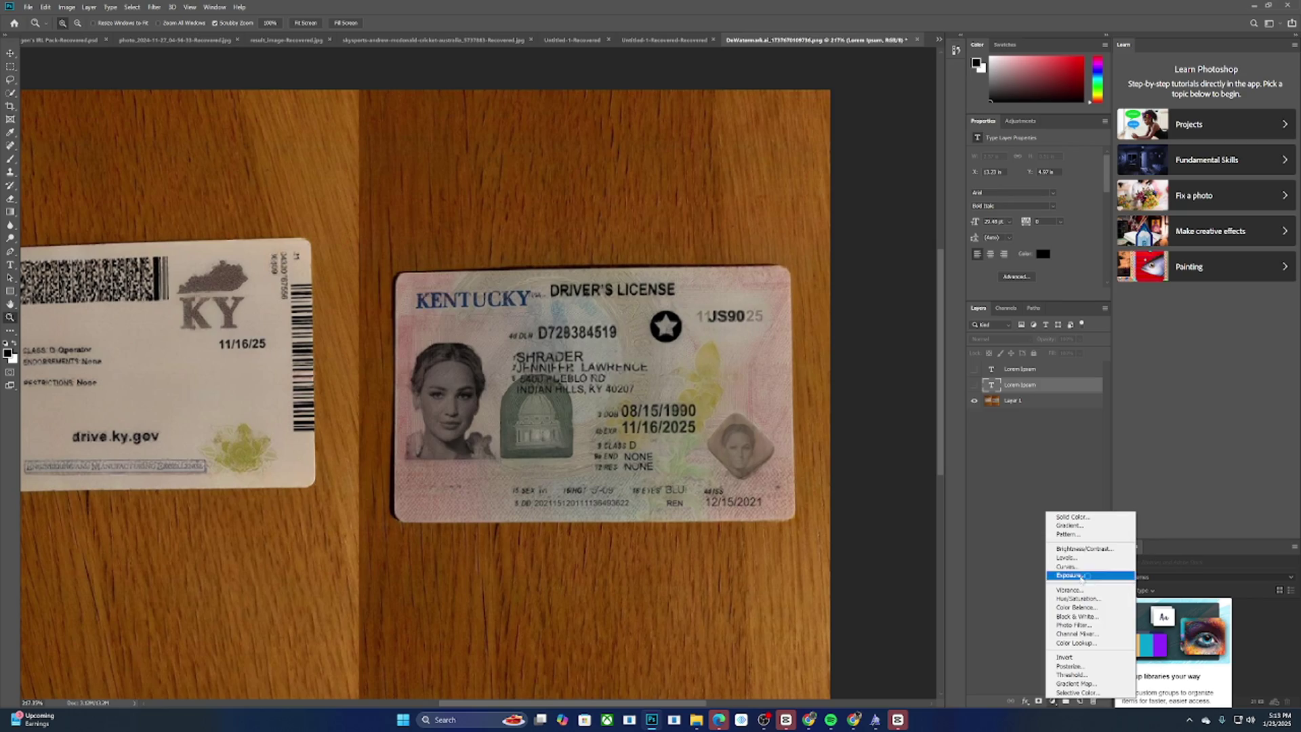
click(1084, 585)
mouse_move(1049, 182)
mouse_down()
mouse_move(1064, 183)
mouse_move(1050, 187)
mouse_up()
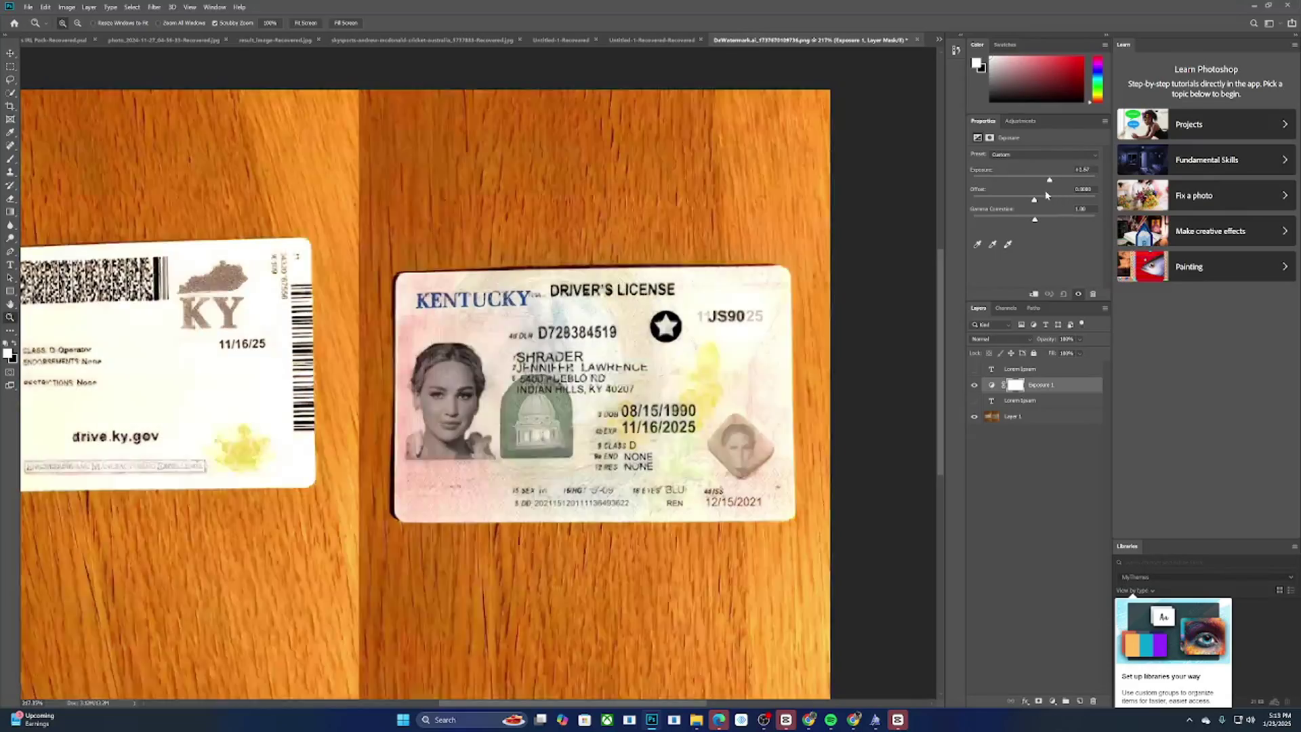
mouse_move(1047, 196)
mouse_down()
mouse_move(1062, 192)
mouse_move(1043, 201)
mouse_move(1045, 181)
mouse_up()
Examine the brightened card image up close and as a whole, checking the front's text and portrait
scroll(646, 324, up, 5)
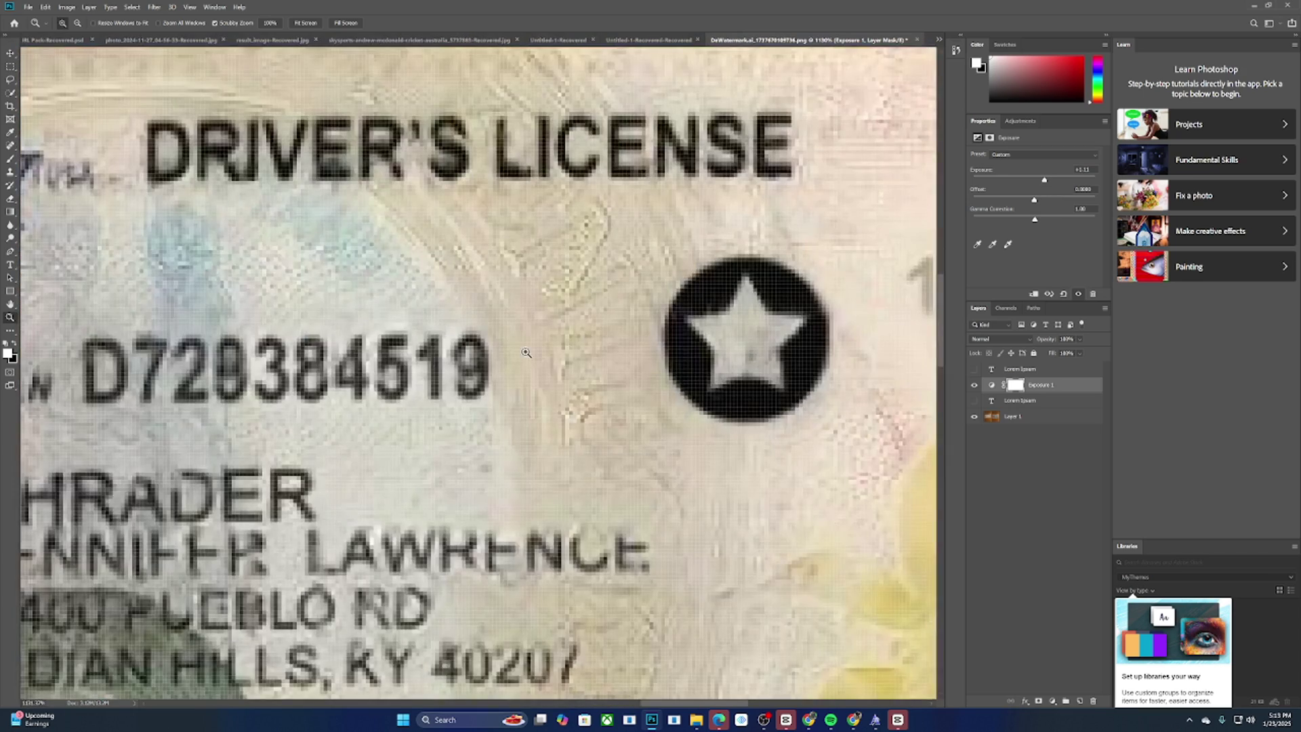
scroll(525, 352, down, 6)
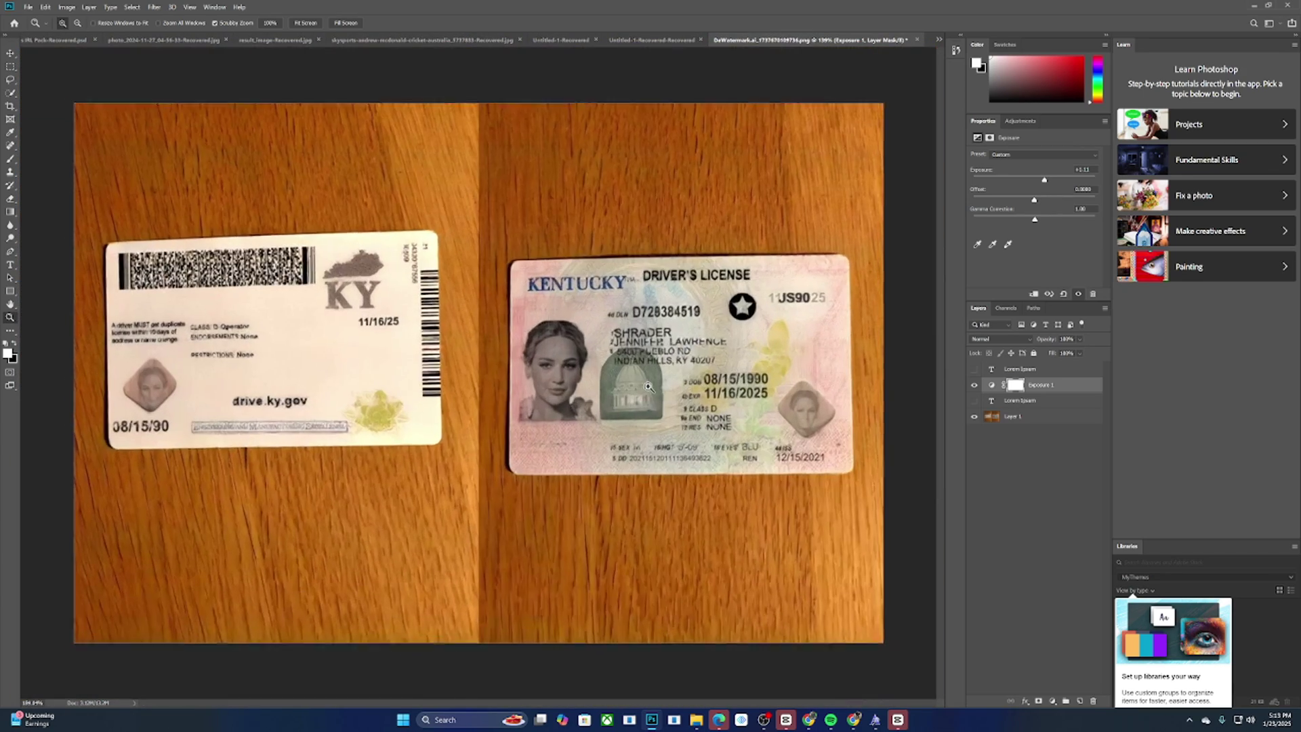
scroll(648, 387, down, 4)
scroll(621, 380, up, 8)
scroll(314, 351, down, 7)
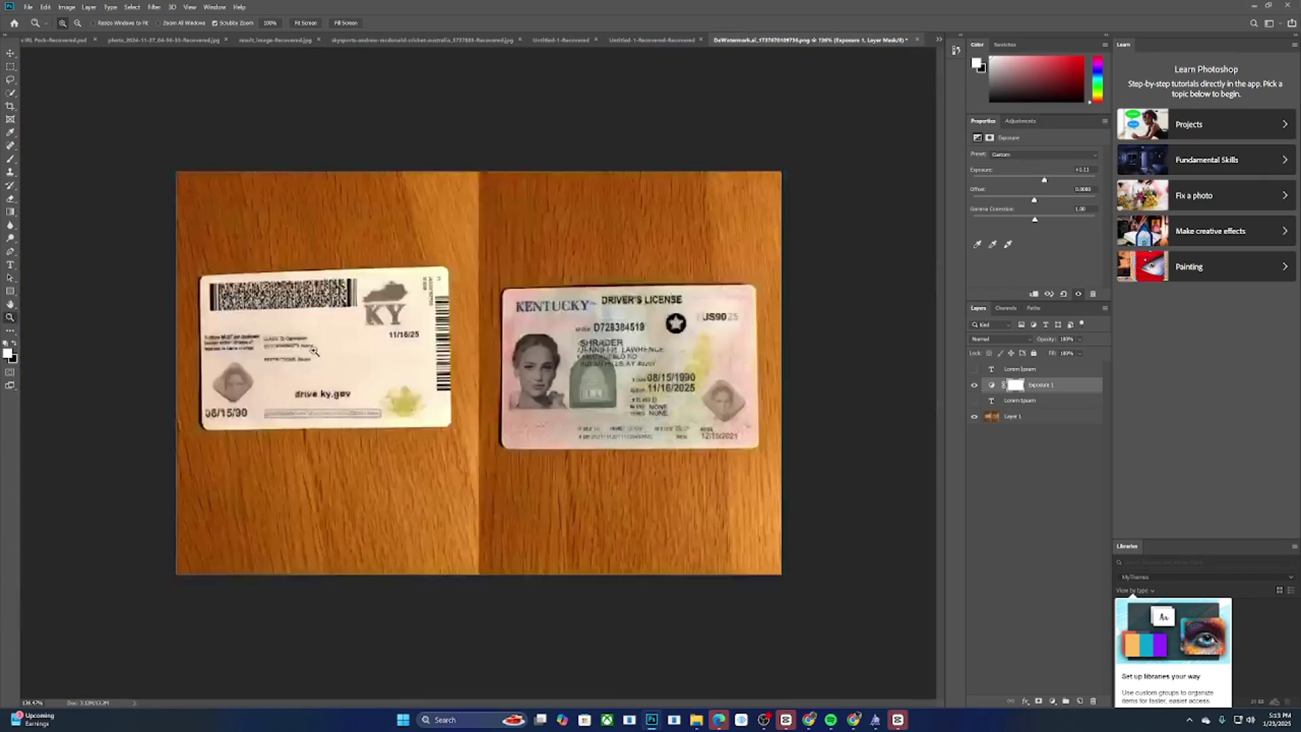
scroll(641, 362, up, 4)
scroll(435, 398, up, 6)
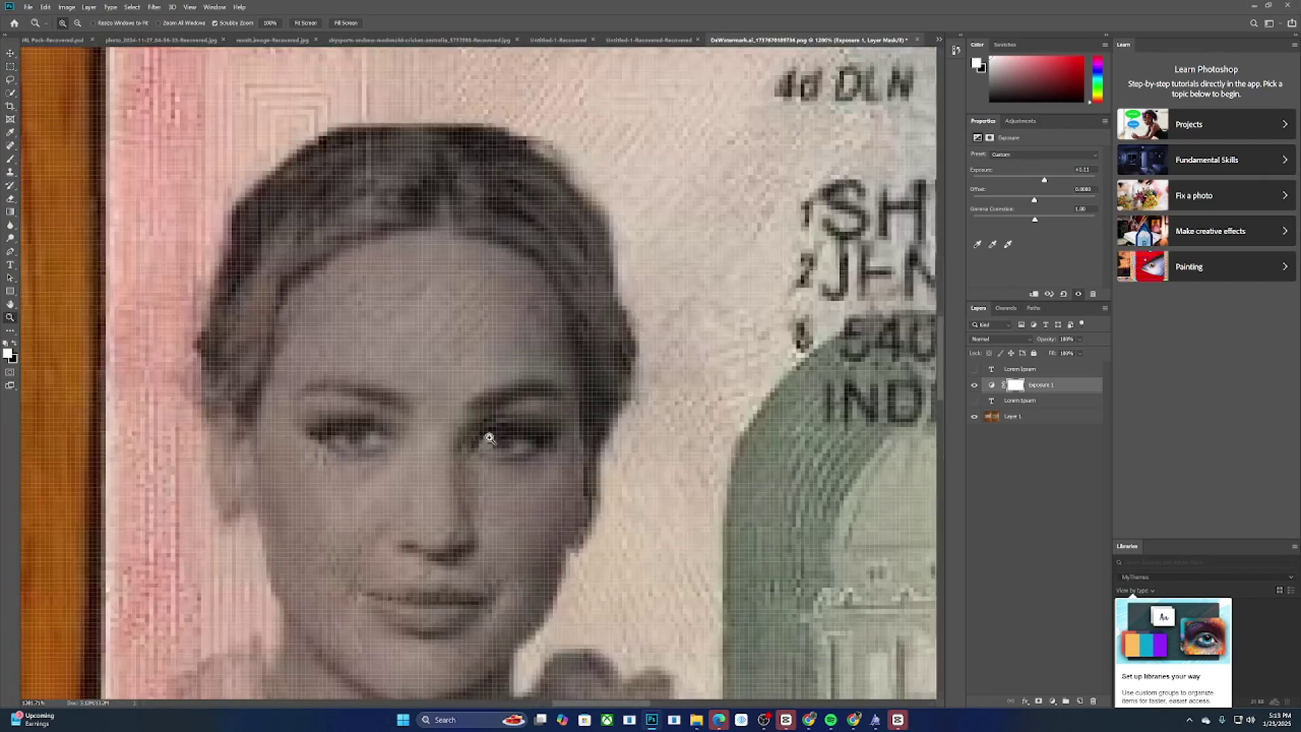
scroll(435, 399, down, 10)
scroll(505, 378, up, 3)
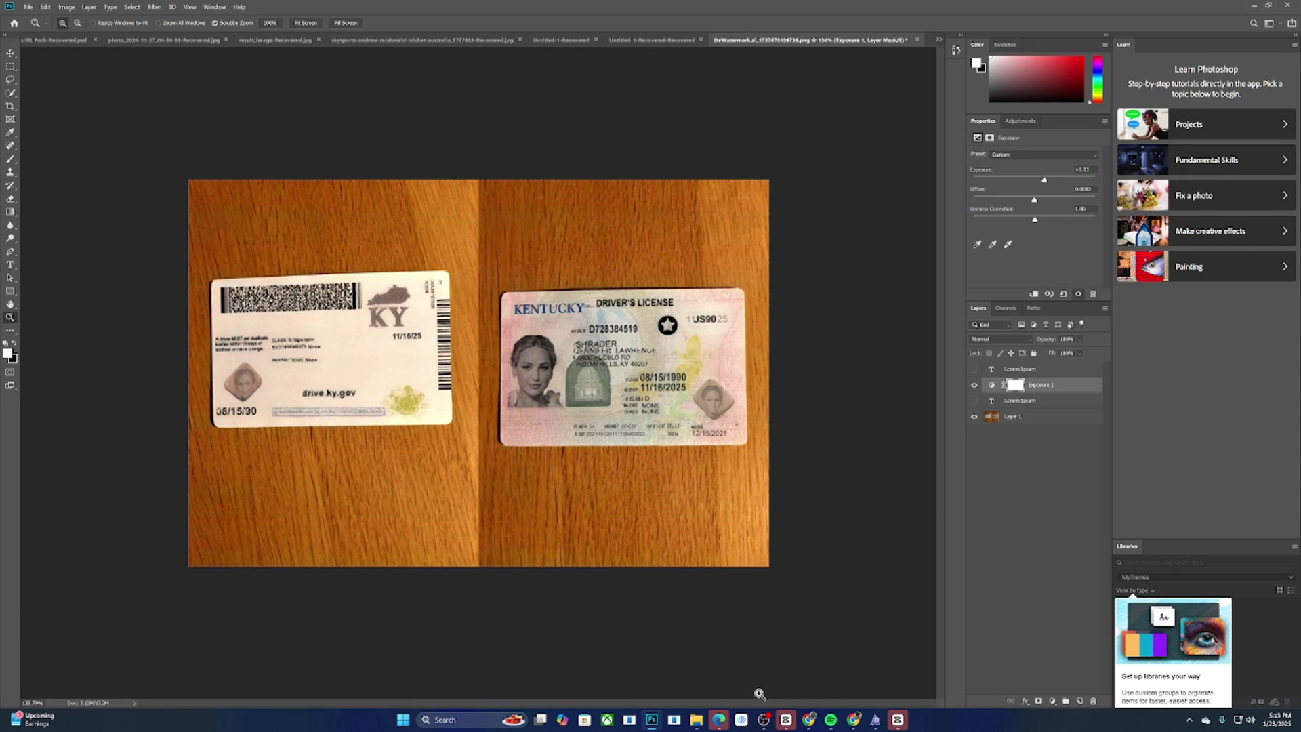
mouse_move(788, 724)
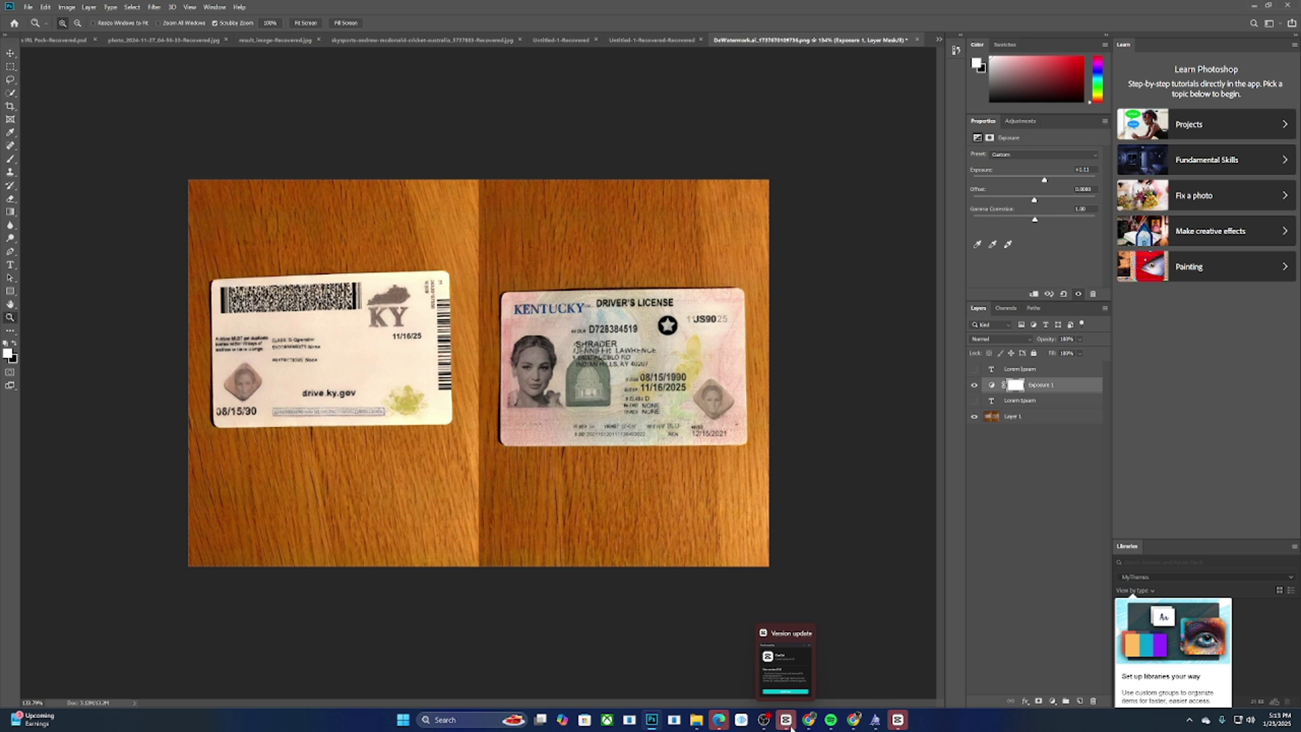
scroll(608, 377, up, 3)
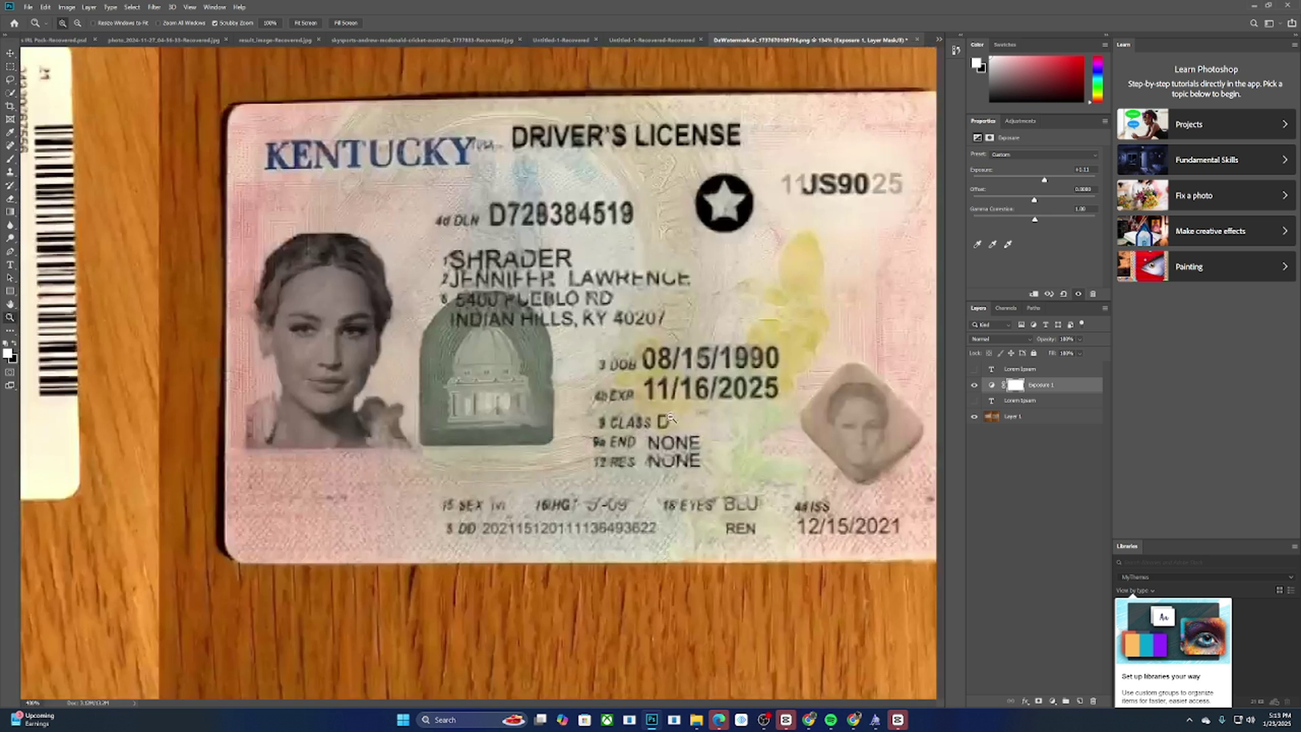
scroll(732, 477, down, 3)
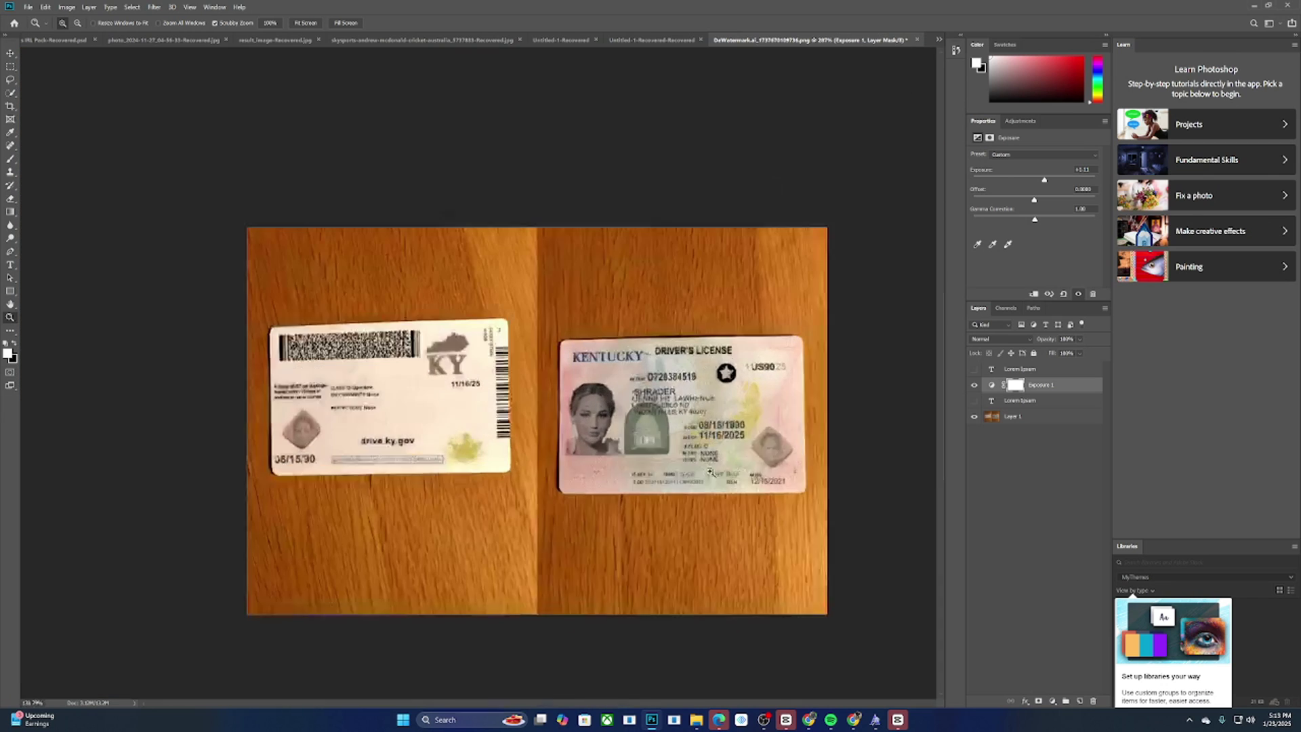
Switch to Chrome, revisit the WhatTheFont results, and open the DeWatermark home page
click(854, 722)
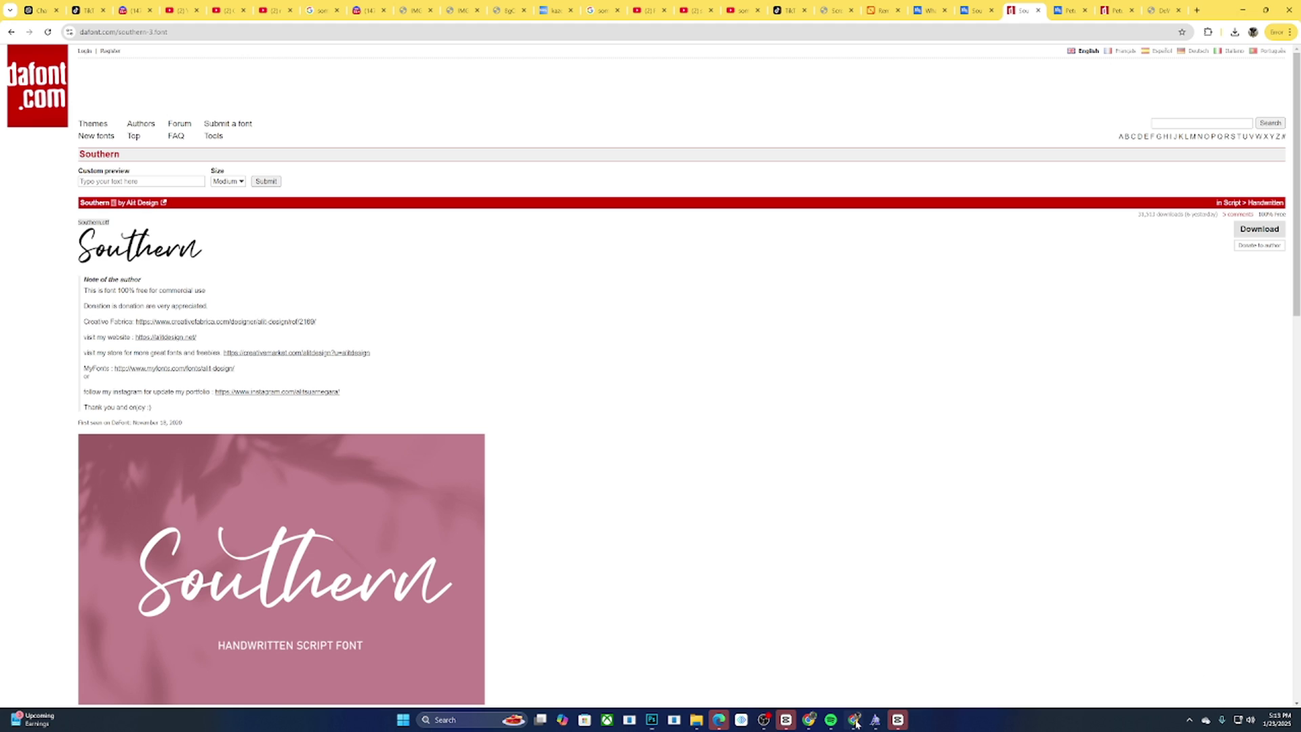
click(977, 10)
click(930, 11)
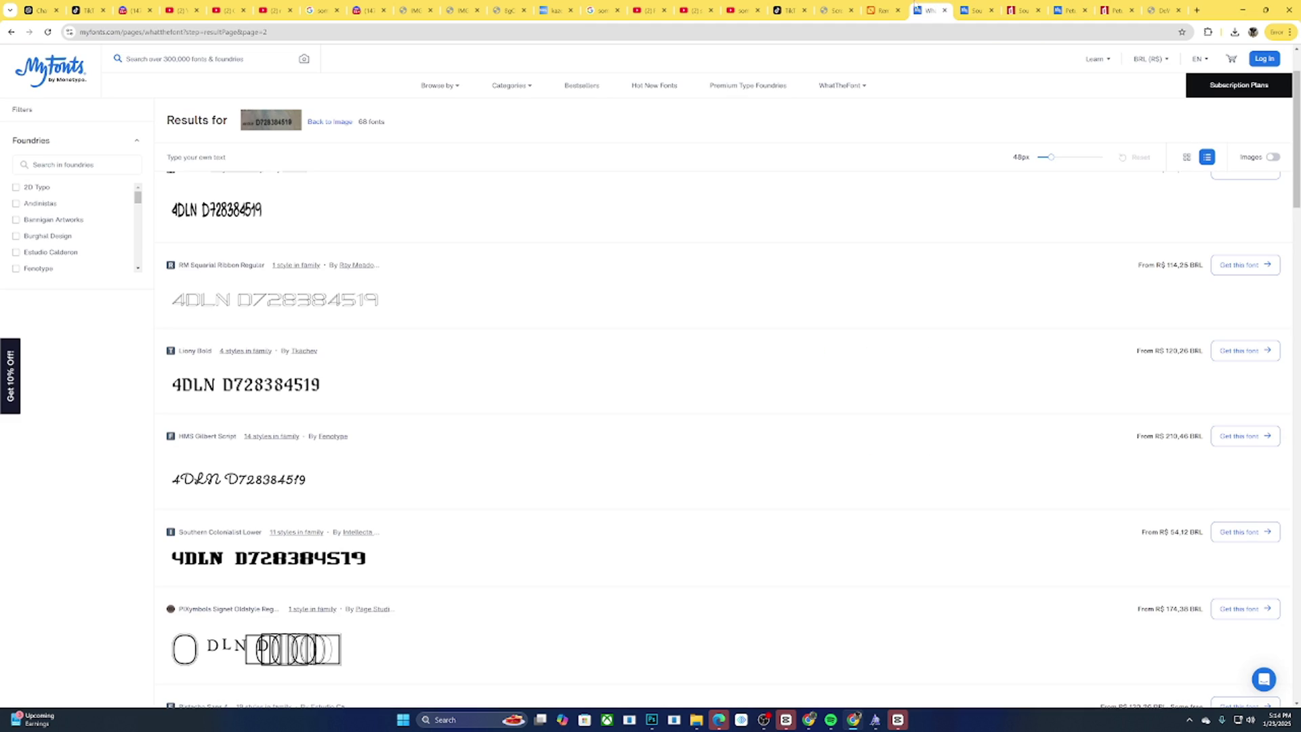
click(893, 8)
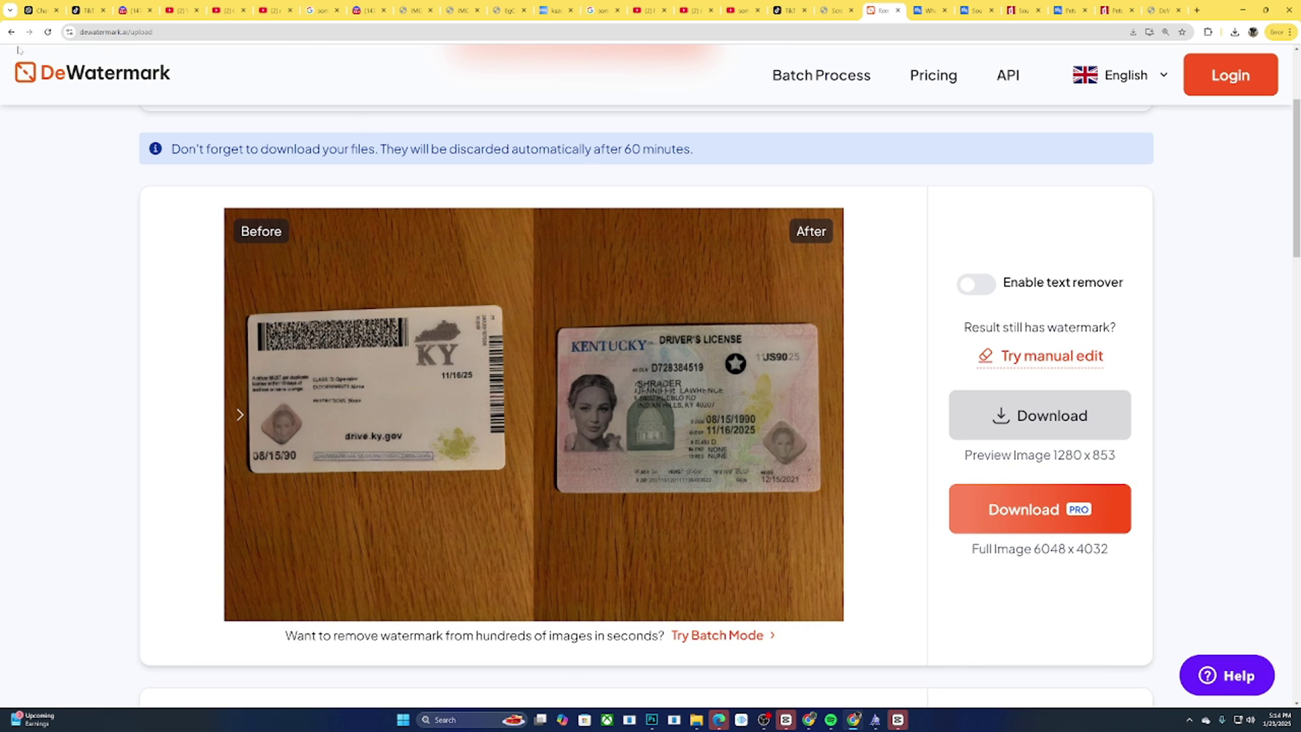
click(57, 70)
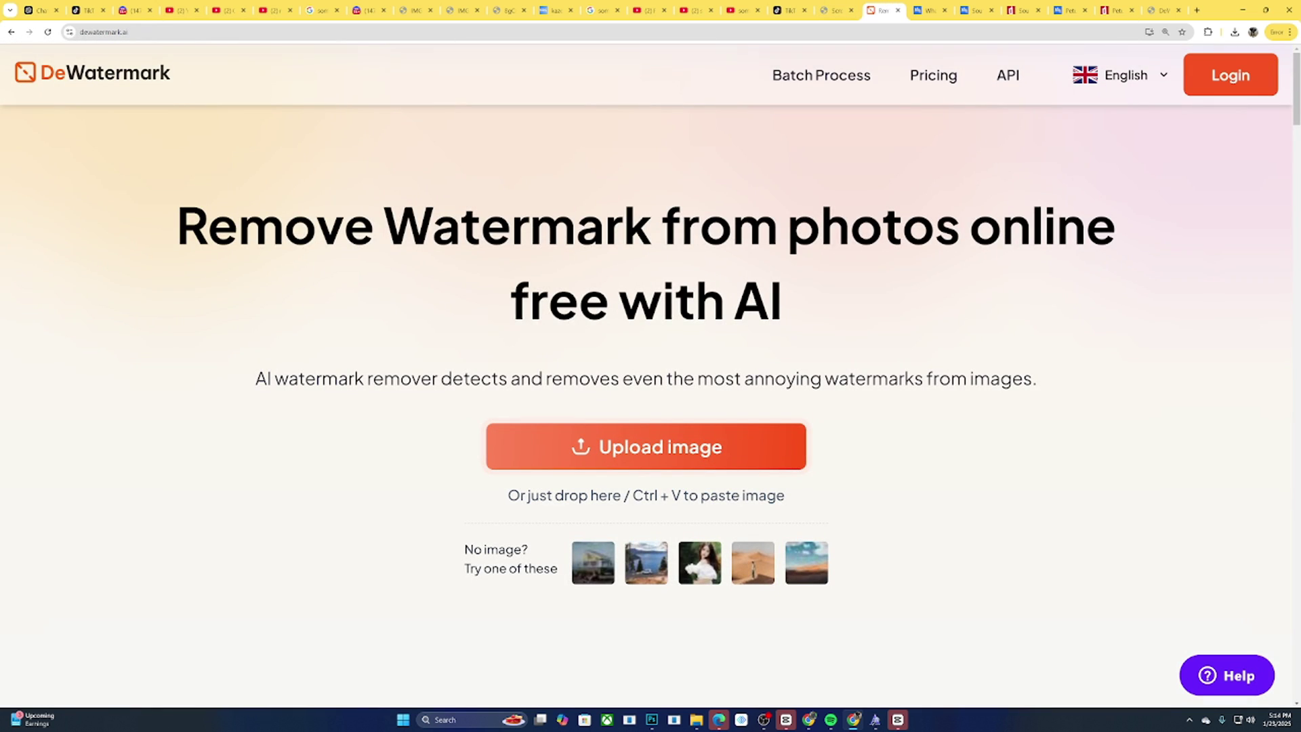
Search Google for DeWatermark's headline "Remove Watermark from photos online free with AI" and switch to OBS
mouse_move(807, 308)
mouse_down()
mouse_move(316, 227)
mouse_move(176, 227)
mouse_move(783, 308)
mouse_up()
right_click(779, 298)
click(833, 332)
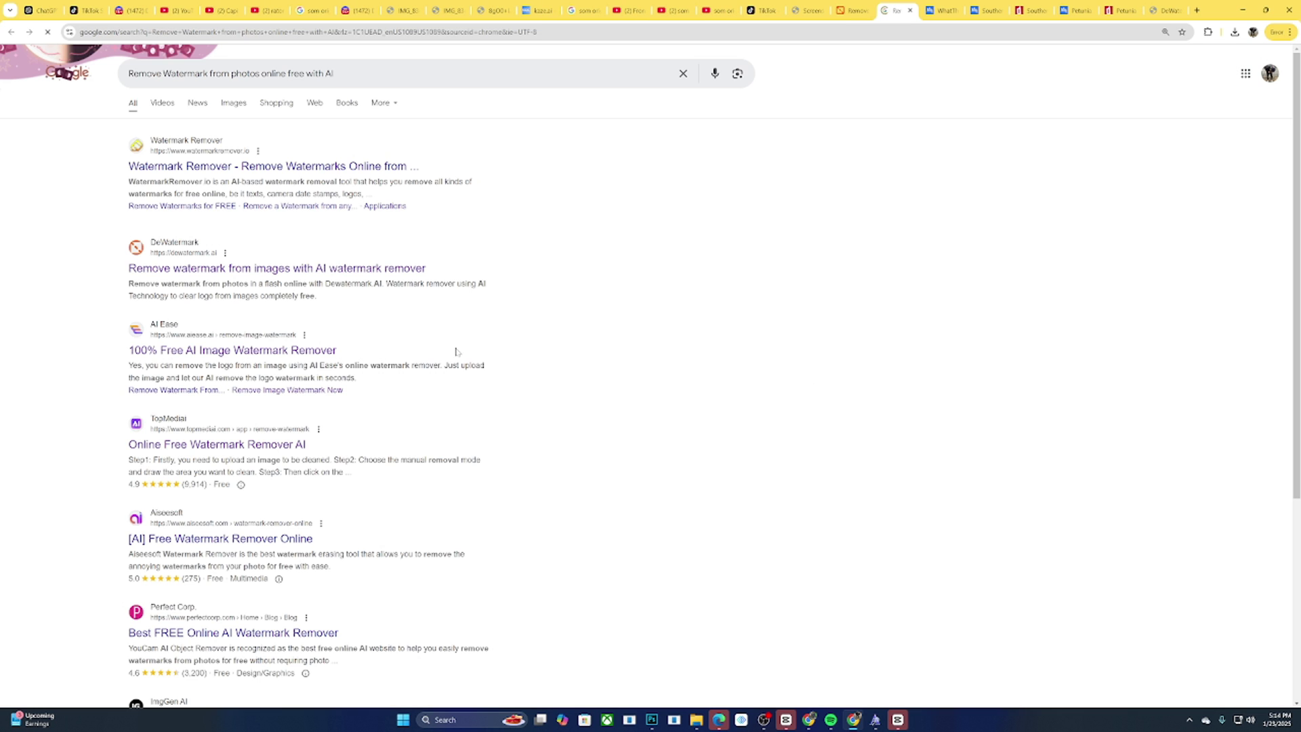
mouse_move(1298, 208)
mouse_down()
mouse_move(1298, 460)
mouse_move(1299, 216)
mouse_up()
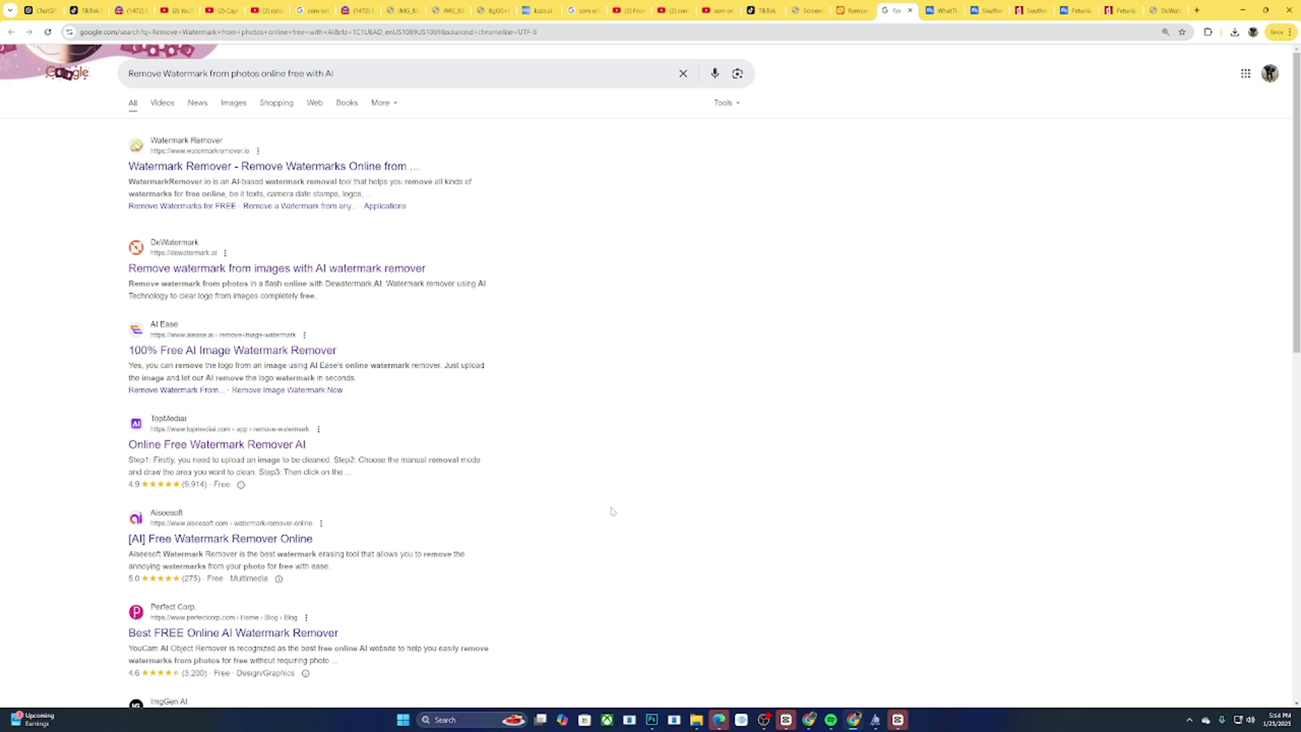
click(786, 720)
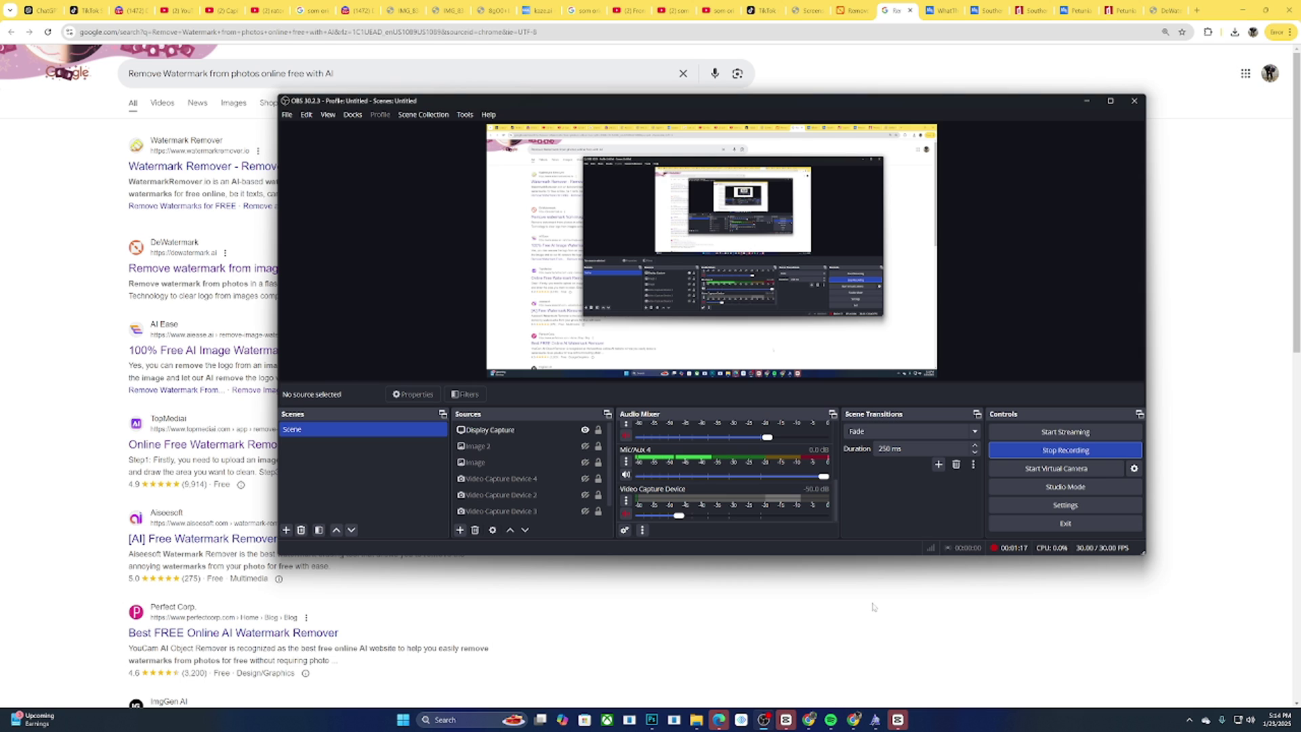